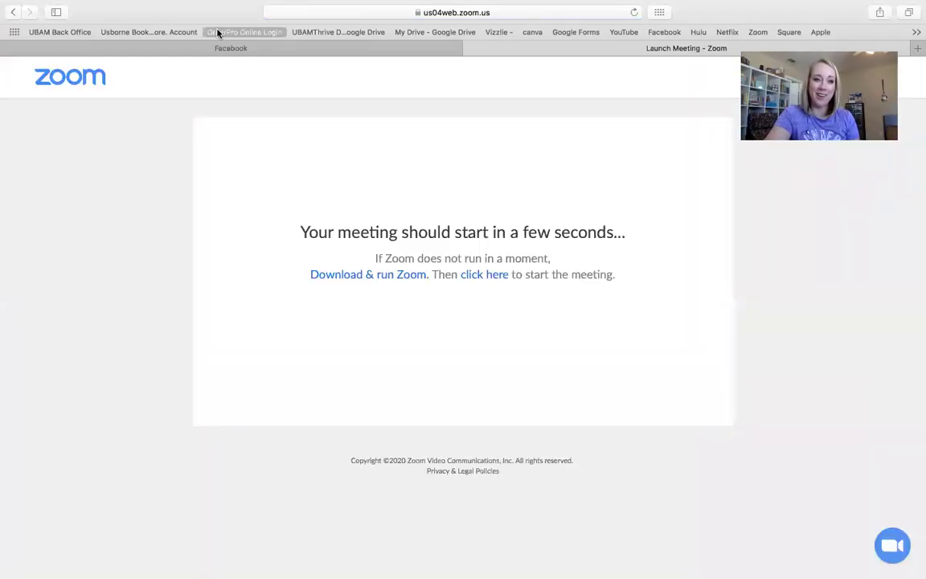
Open the UBAM Back Office and sign in with the saved consultant ID and account password
left_click(46, 31)
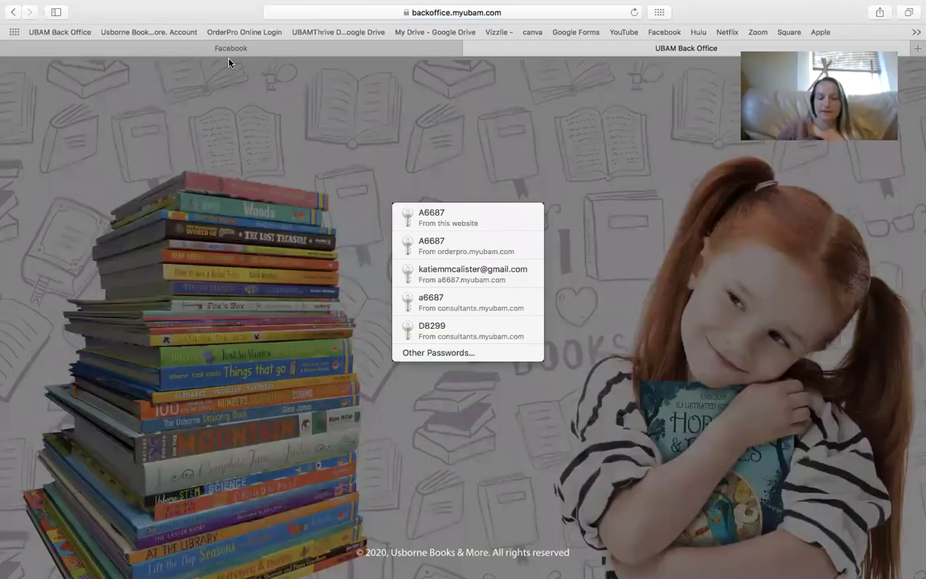
left_click(506, 217)
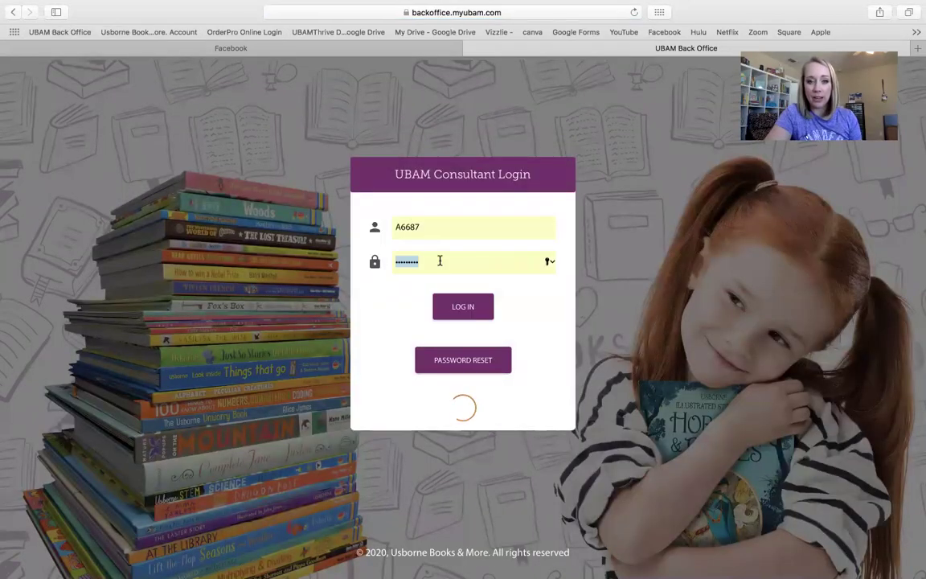
left_click(454, 310)
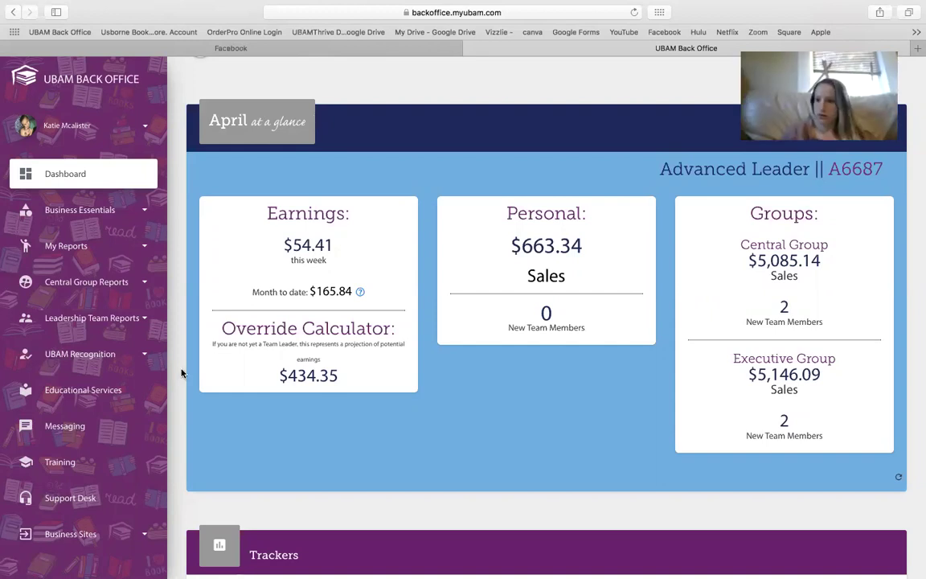
Open the OrderPro ordering site from the Back Office's business sites
left_click(84, 534)
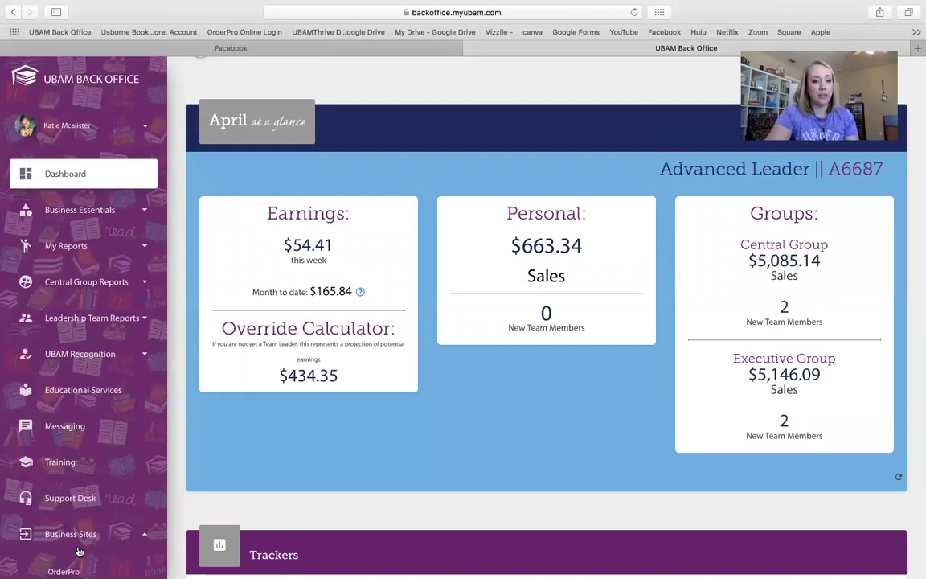
scroll(72, 531, "down", 2)
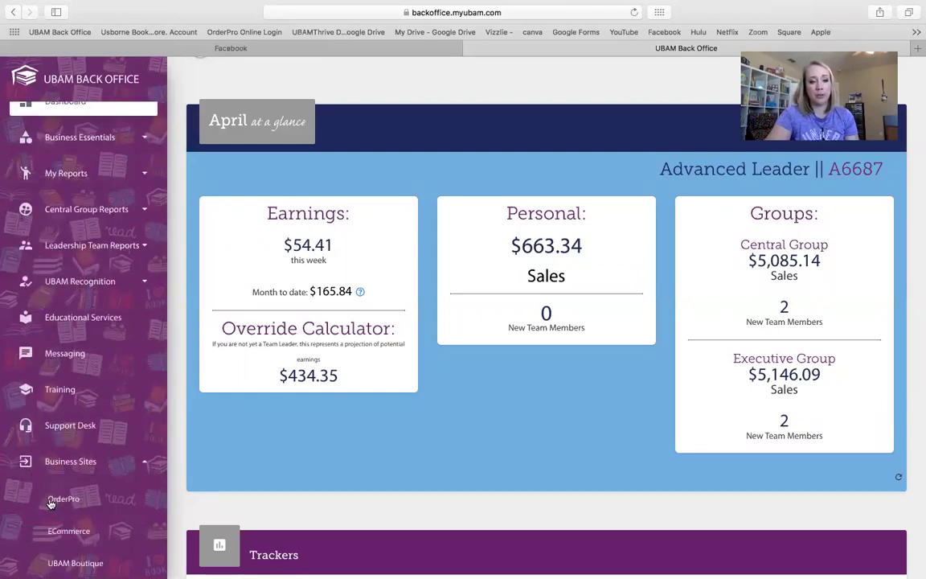
left_click(64, 500)
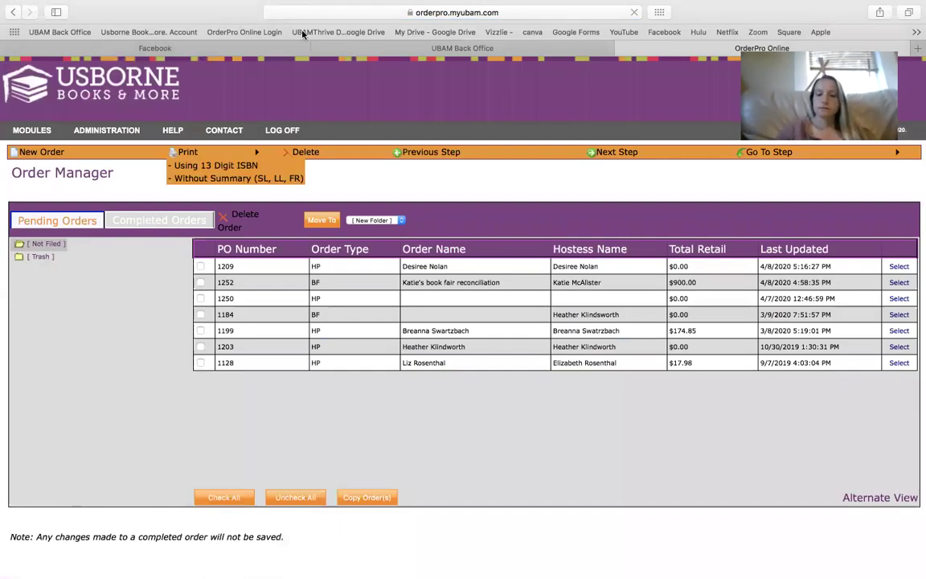
mouse_move(421, 4)
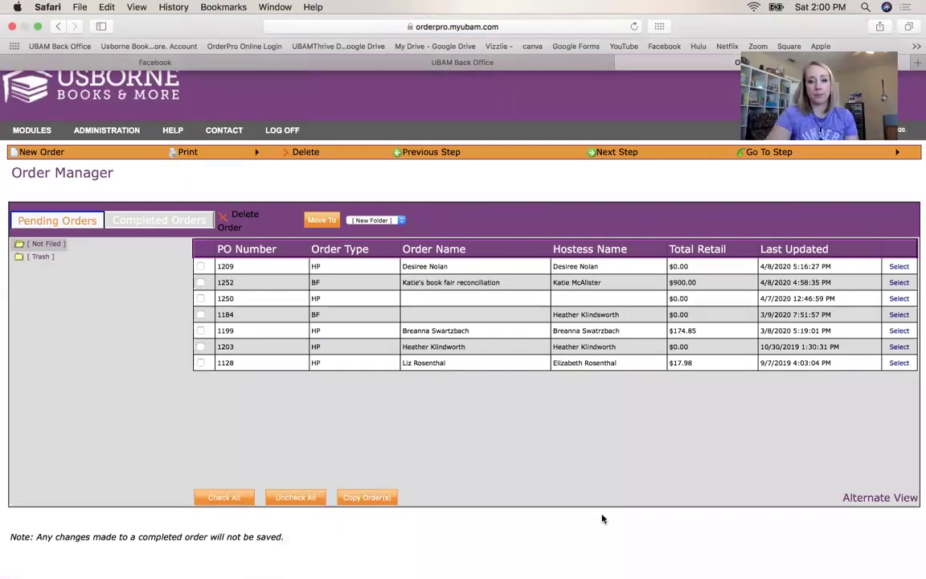
left_click_drag(413, 14, 394, 15)
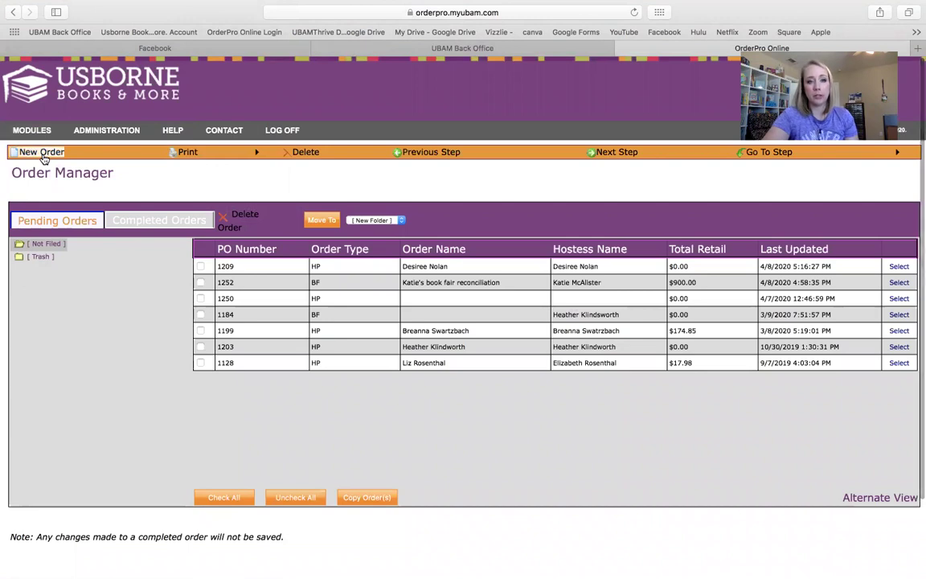
Start a new order from the Order Manager
left_click(32, 152)
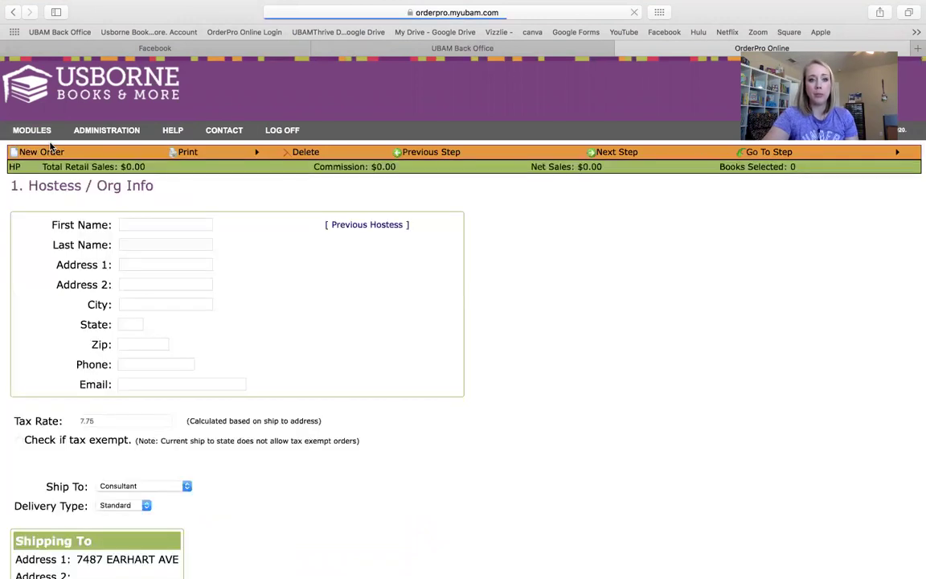
key("XF86AudioLowerVolume")
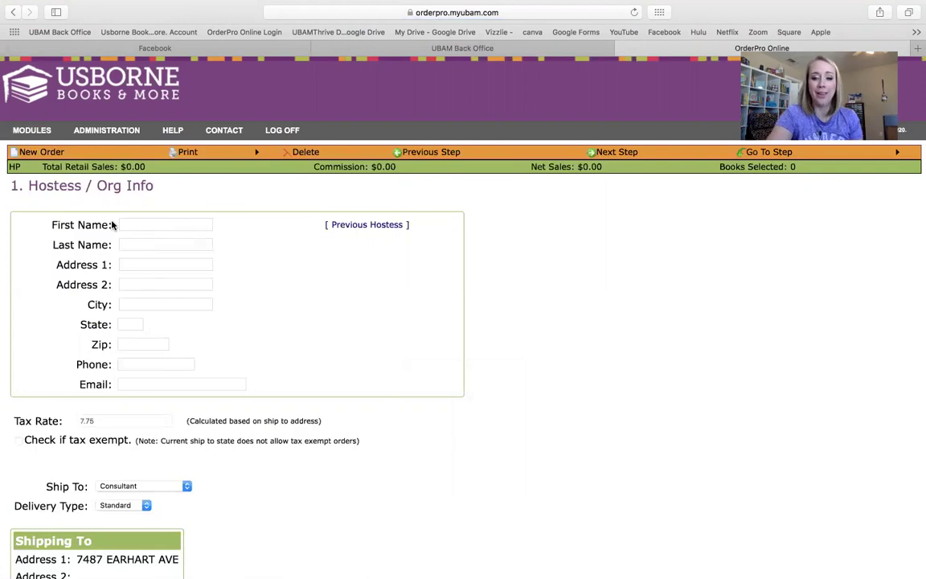
key("XF86AudioLowerVolume")
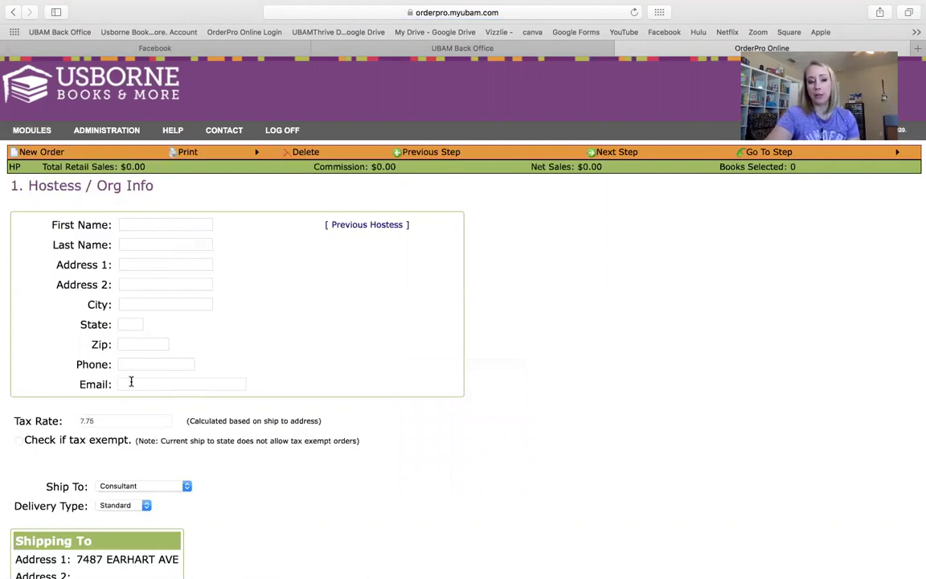
Keep Consultant as the new order's ship-to choice and advance from the hostess information to the order type
scroll(188, 368, "down", 2)
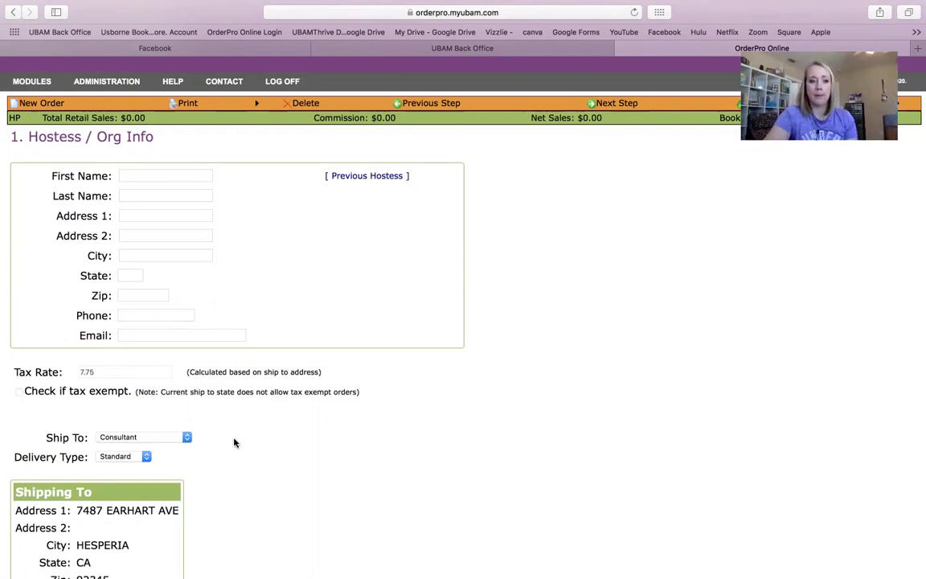
key("F11")
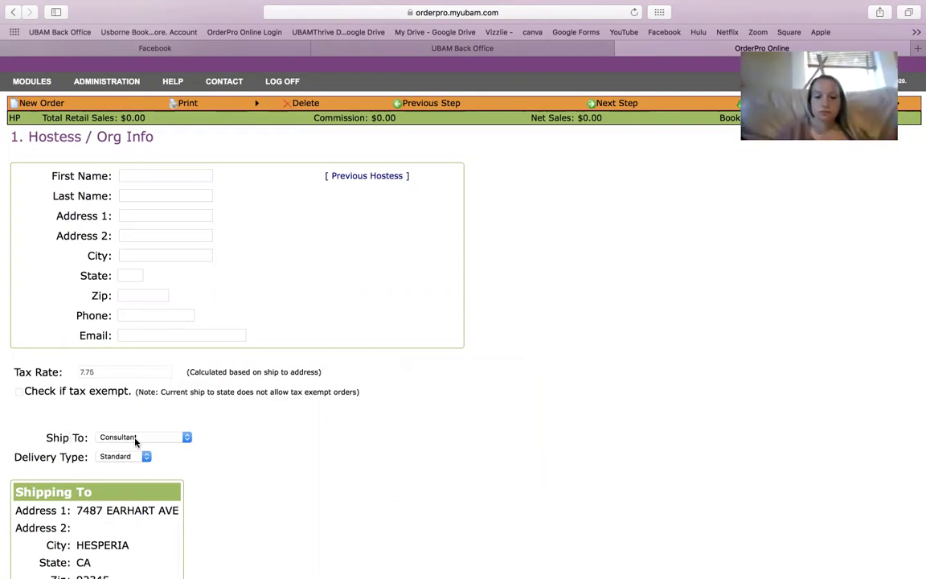
scroll(134, 440, "down", 1)
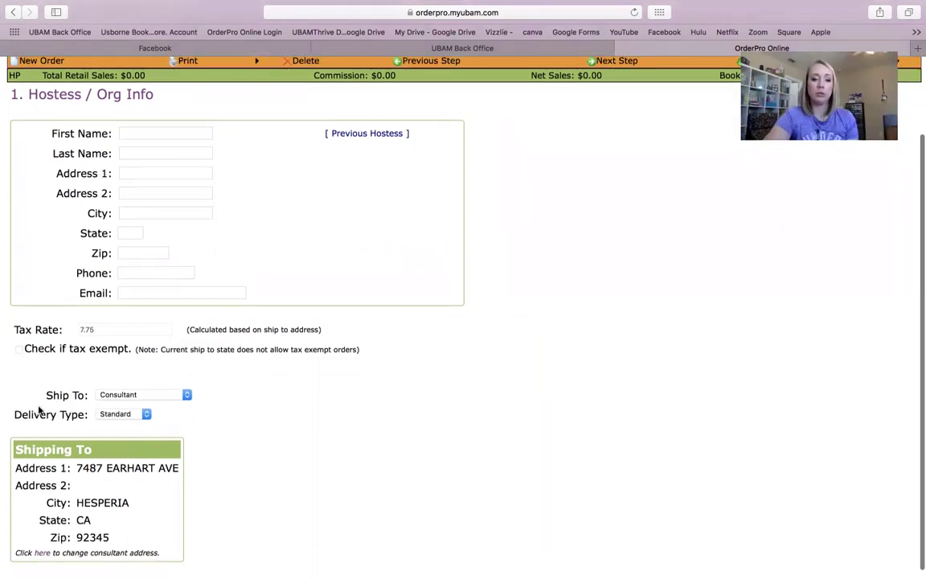
left_click(110, 394)
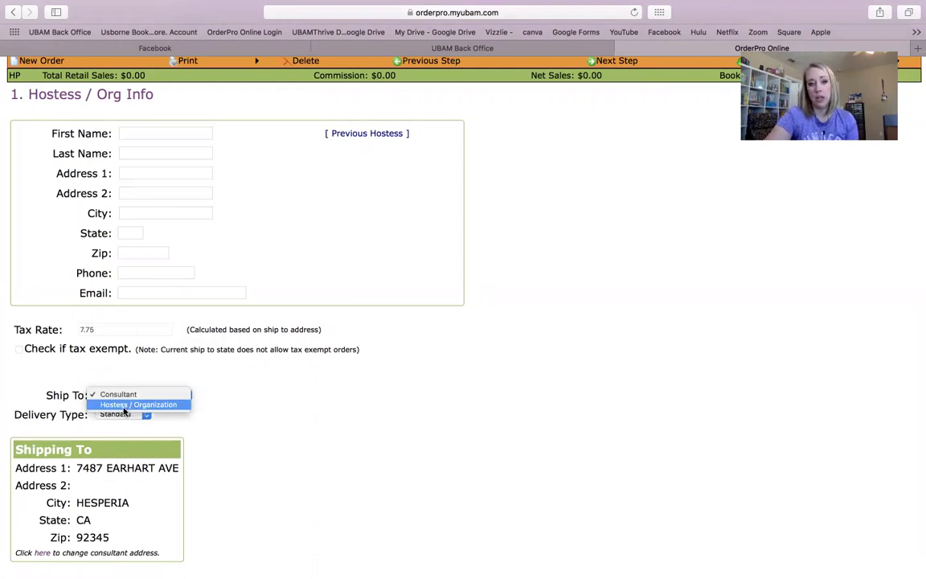
left_click(121, 393)
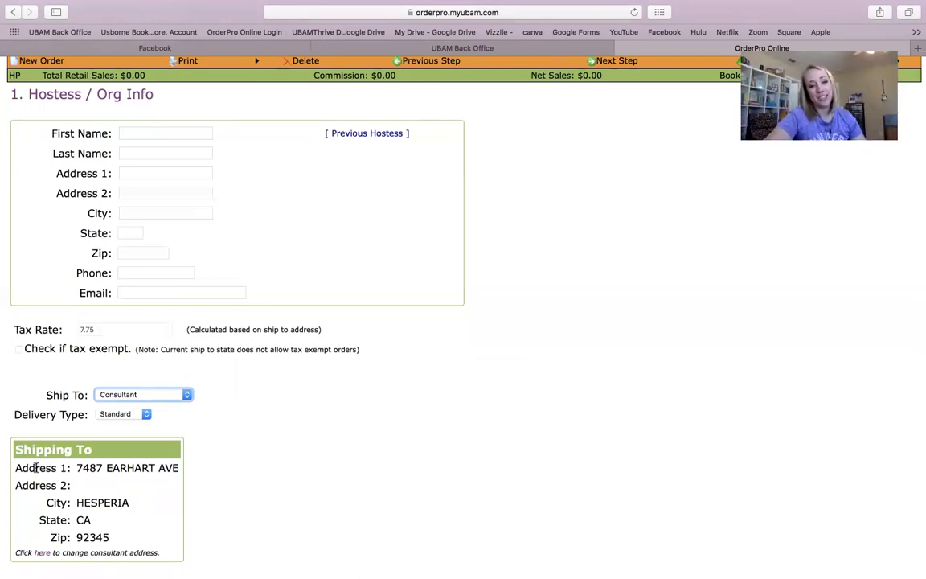
scroll(95, 366, "down", 1)
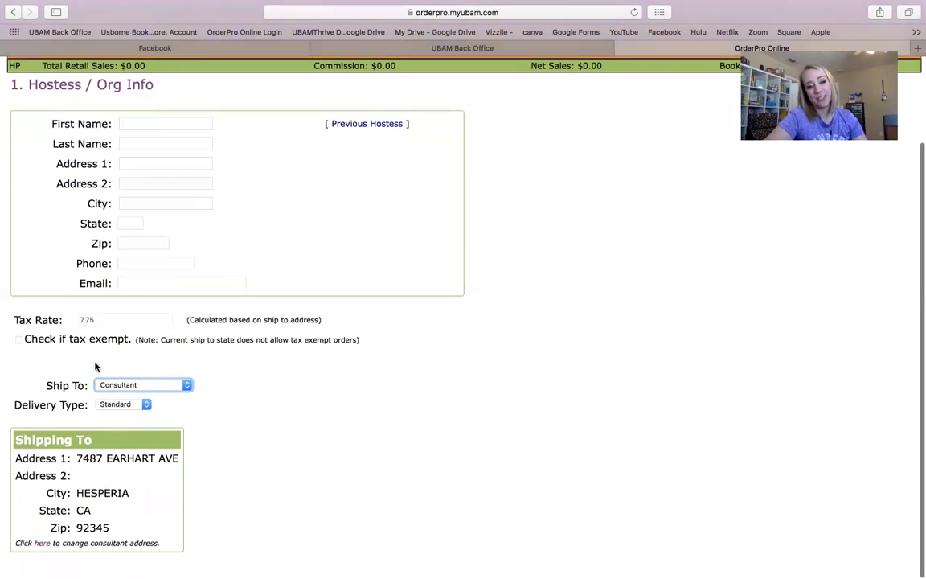
left_click(116, 385)
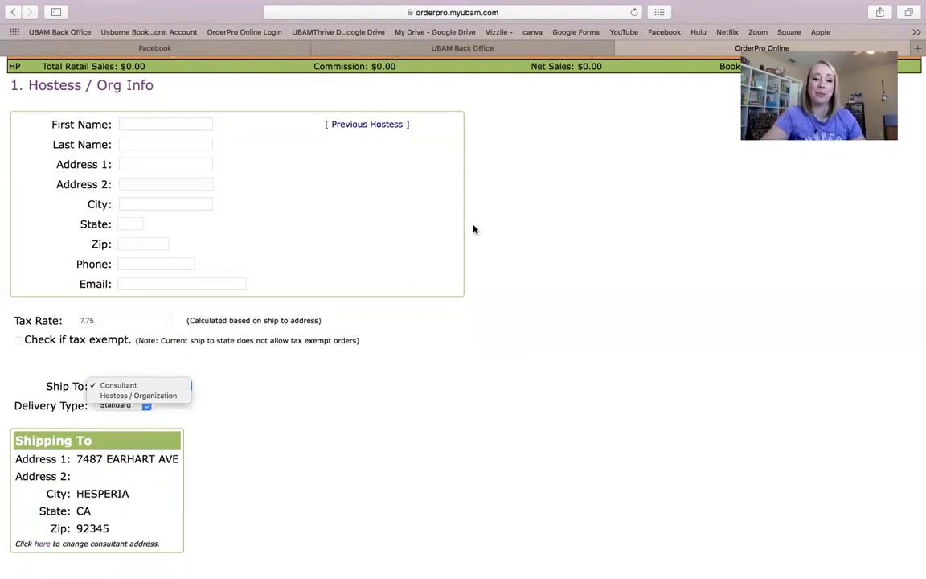
left_click_drag(855, 45, 876, 230)
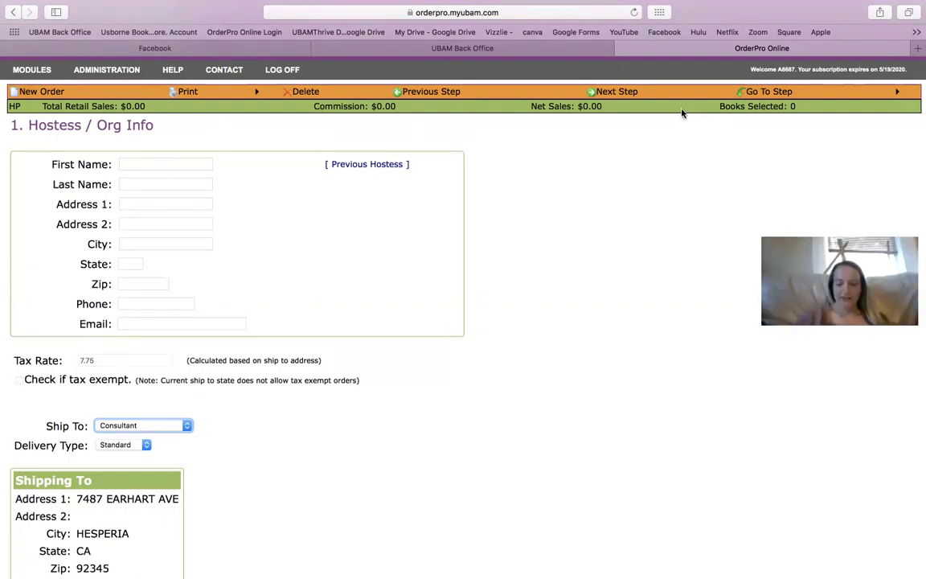
left_click(618, 92)
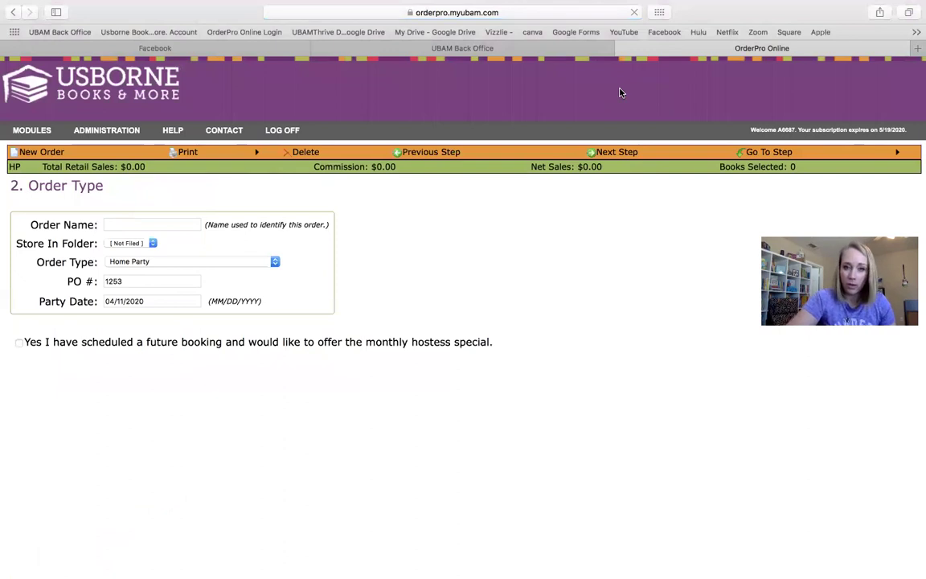
Look through the available order types, keep Home Party with party date 04/11/2020, and advance to book selection
left_click(114, 220)
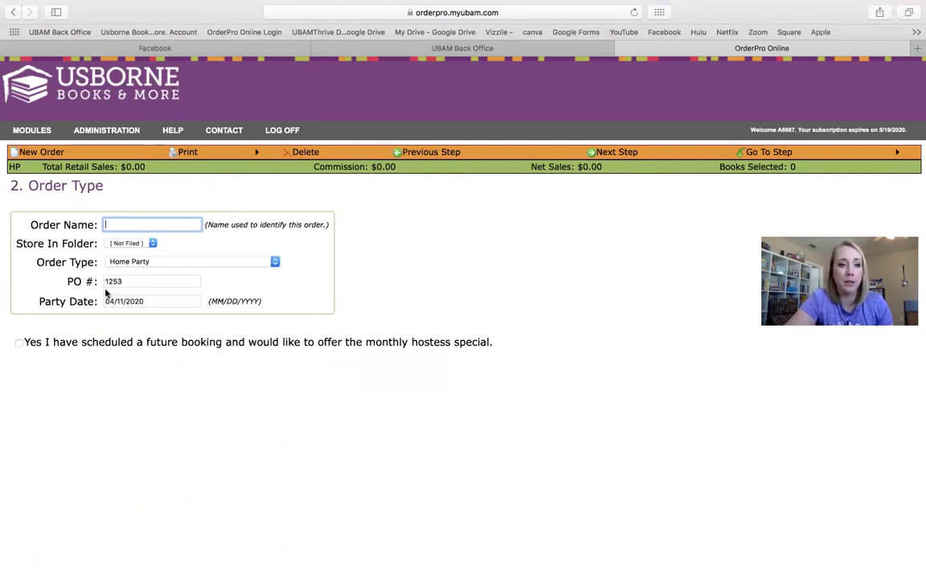
left_click(143, 263)
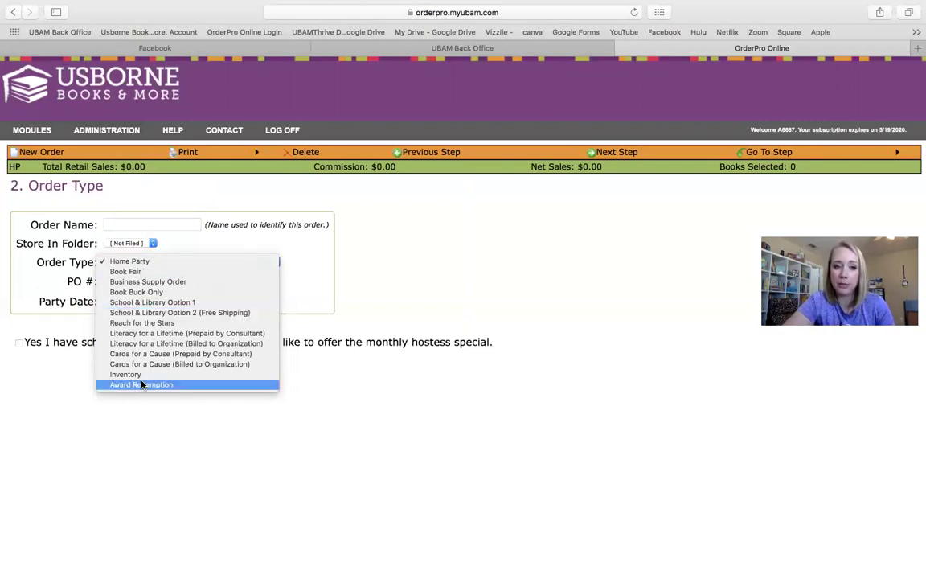
left_click(347, 417)
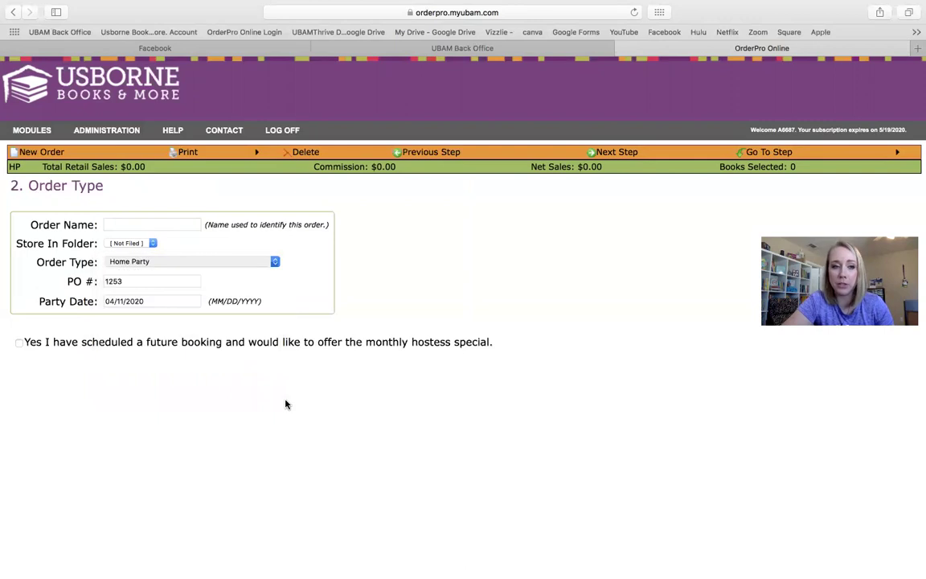
left_click(149, 300)
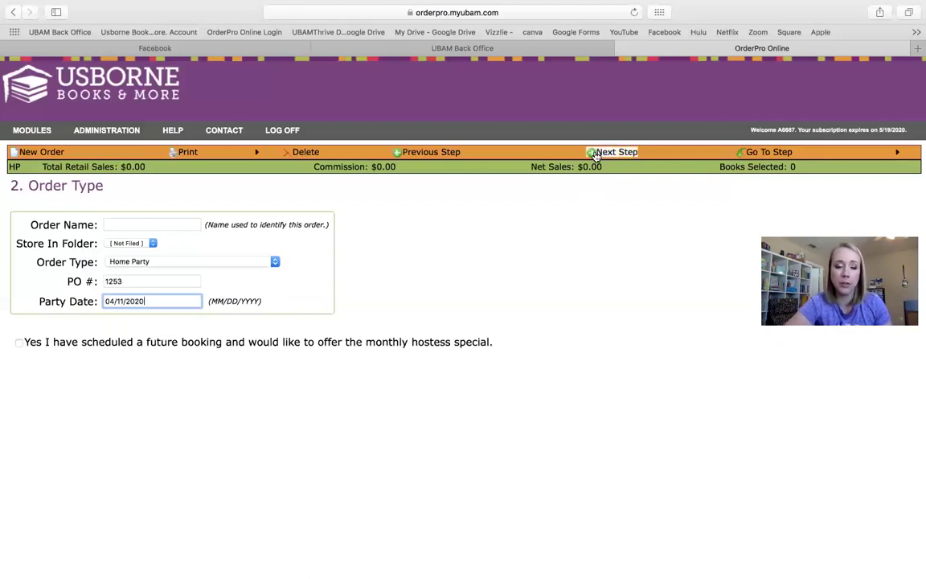
left_click(621, 157)
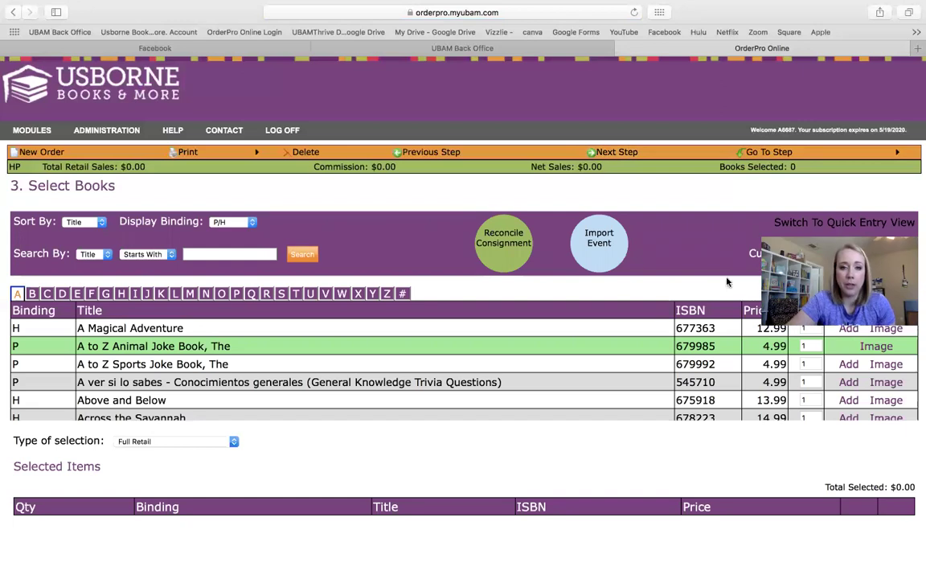
Examine the eShows available for import into the order and close the list without selecting one
left_click(602, 252)
scroll(325, 207, "down", 5)
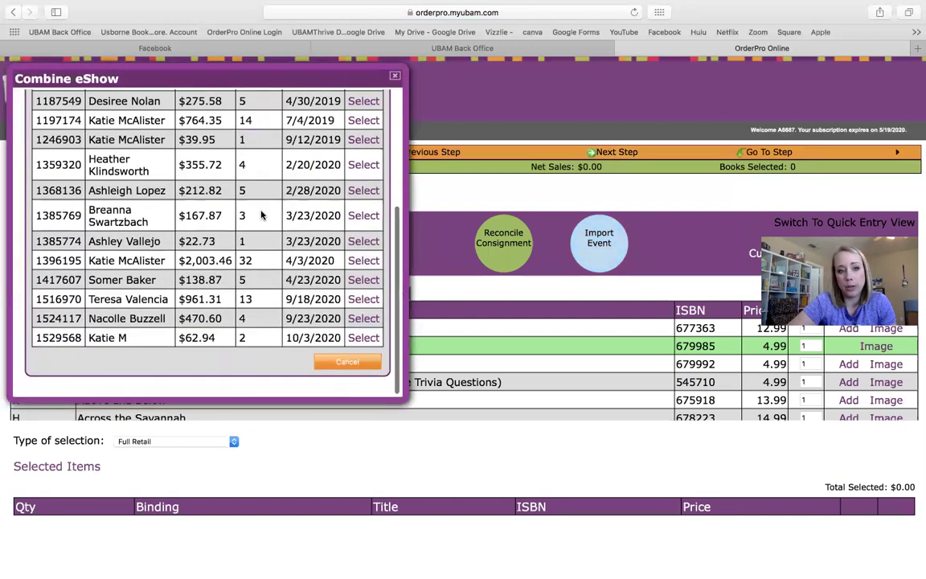
scroll(346, 187, "up", 4)
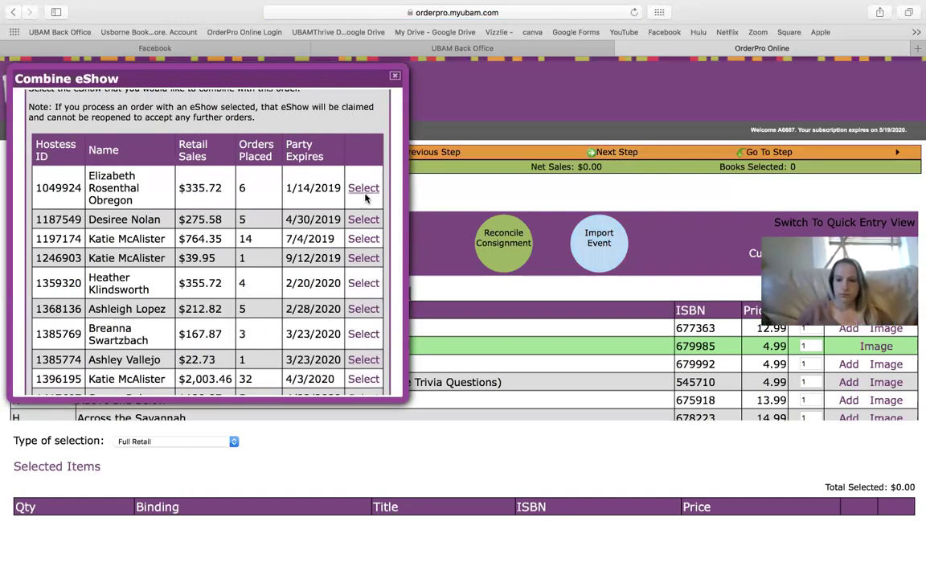
left_click(395, 77)
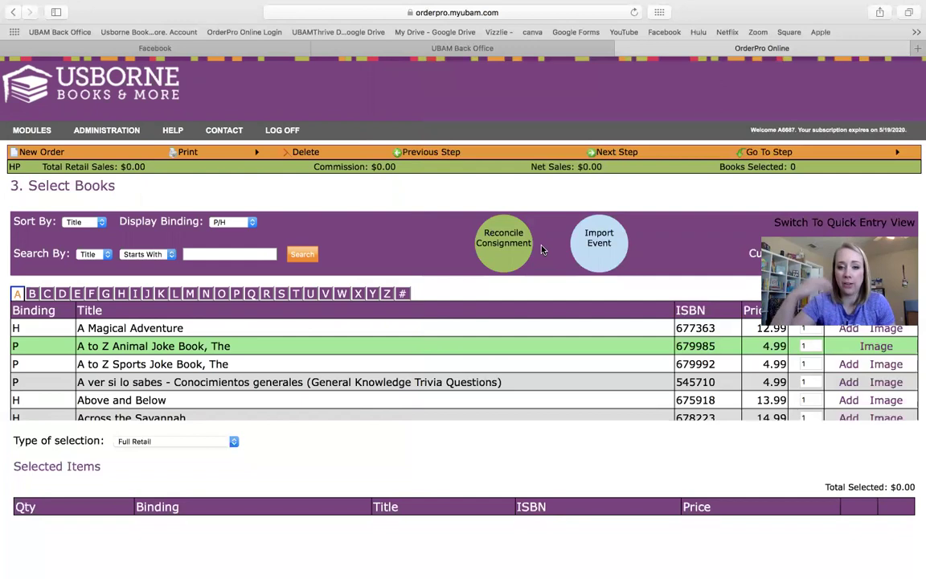
left_click(32, 130)
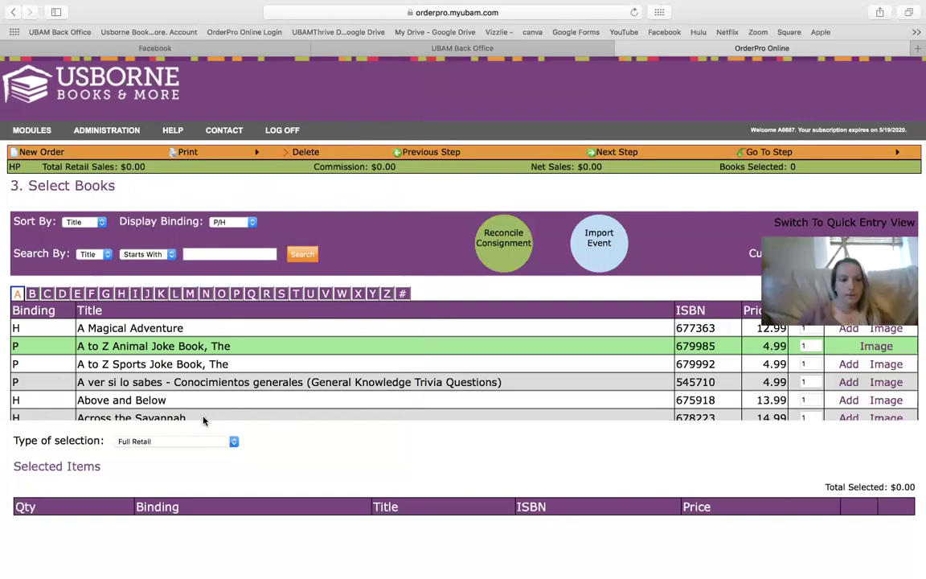
Set the order's type of selection to Supplies (Alternate)
scroll(203, 414, "down", 2)
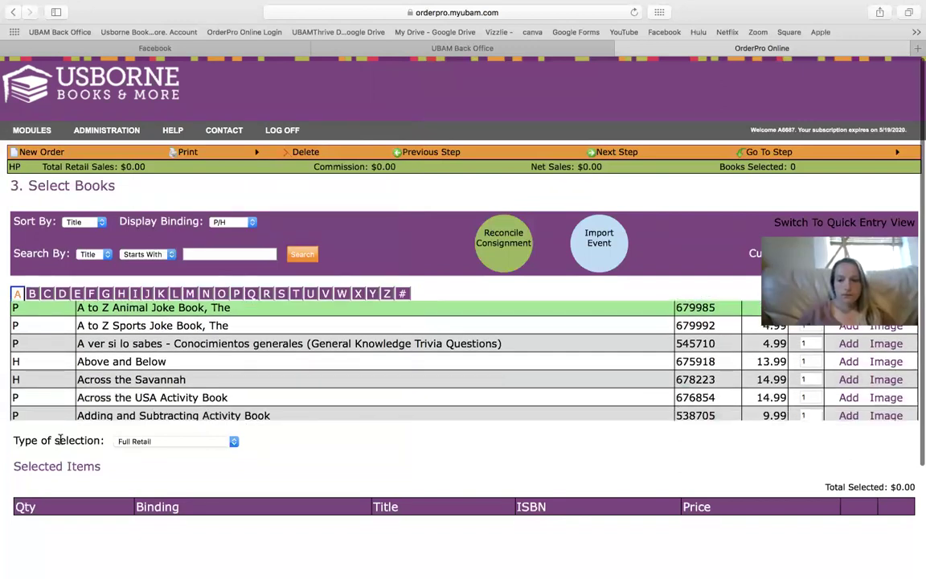
left_click(136, 442)
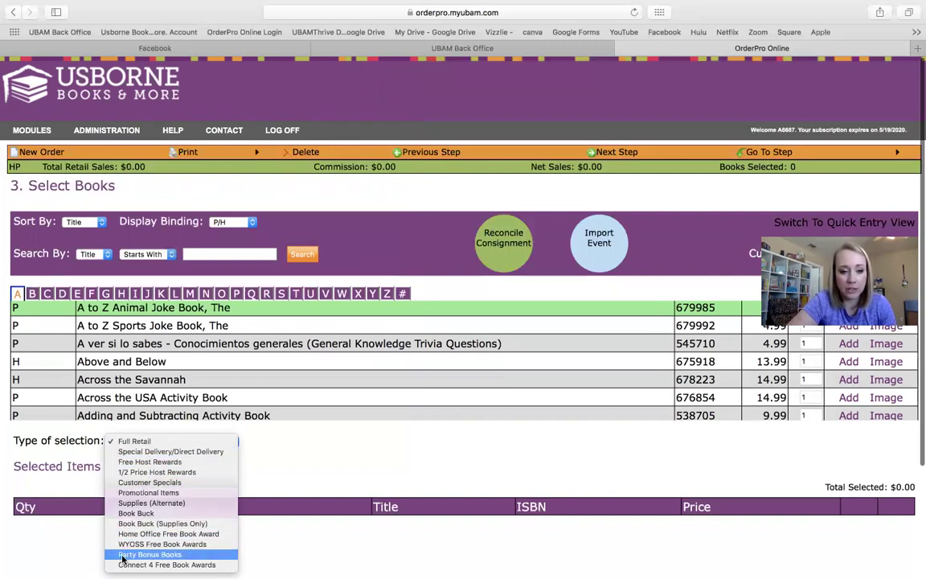
left_click(147, 504)
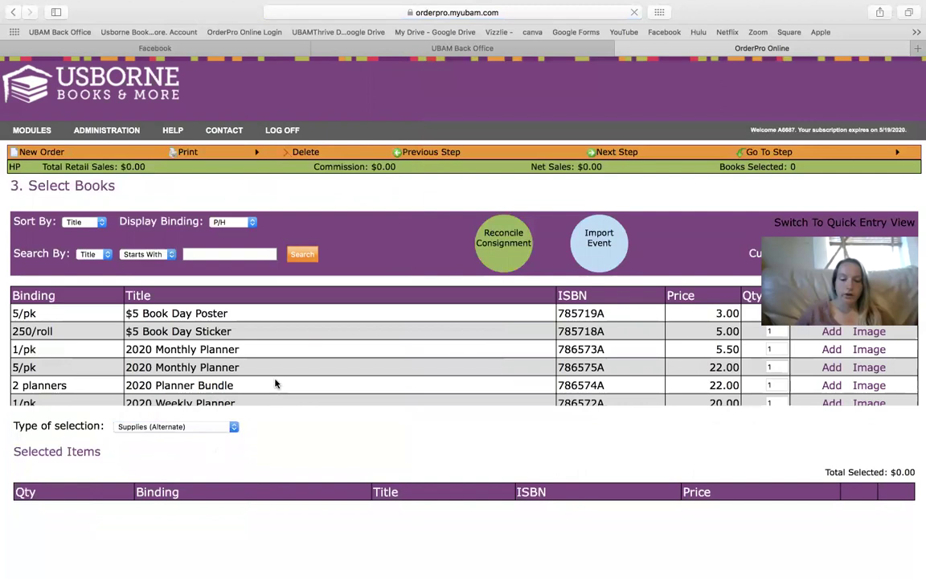
Find the Car Decal in the supplies list, view its product image and details, and close them
scroll(514, 368, "down", 5)
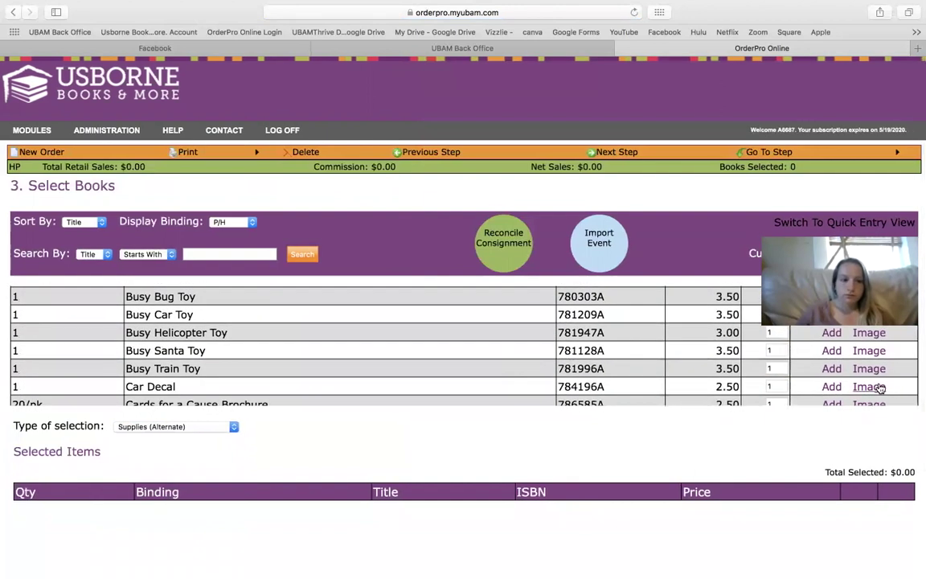
left_click(869, 387)
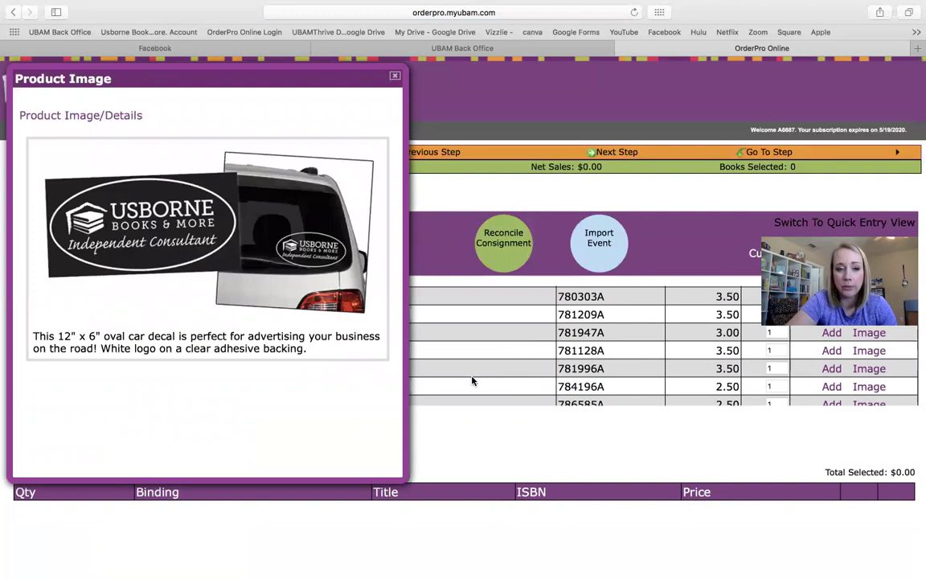
left_click(395, 78)
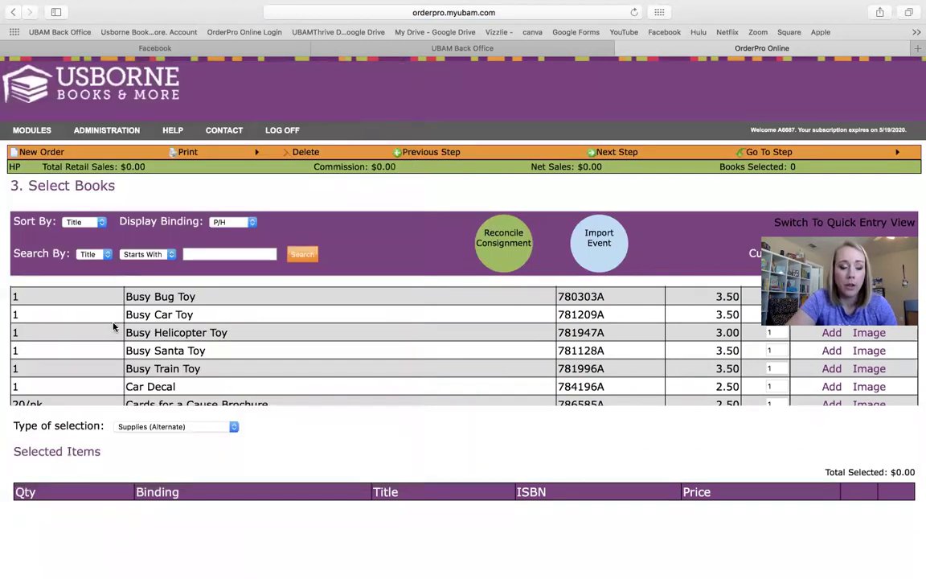
Set the order's type of selection to Free Host Rewards
left_click(118, 427)
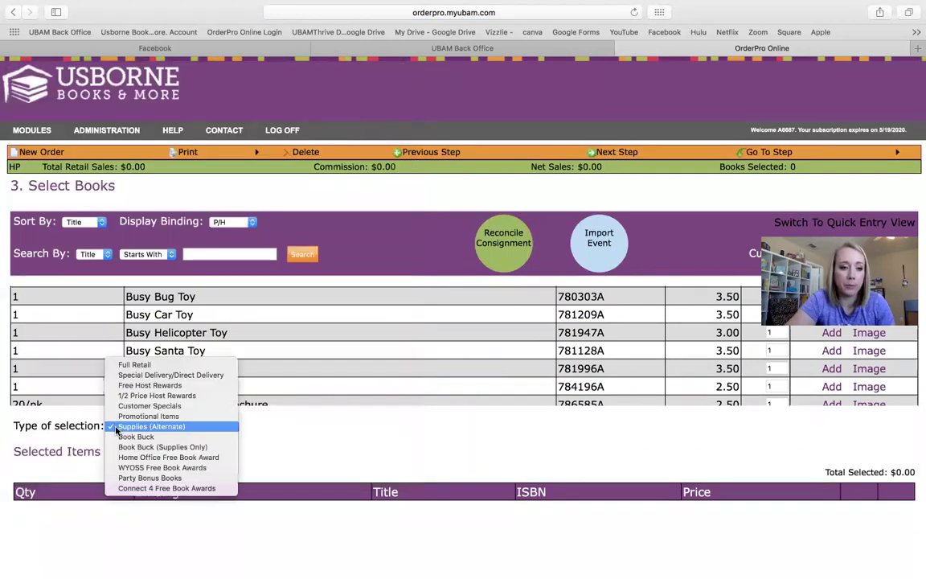
left_click(145, 385)
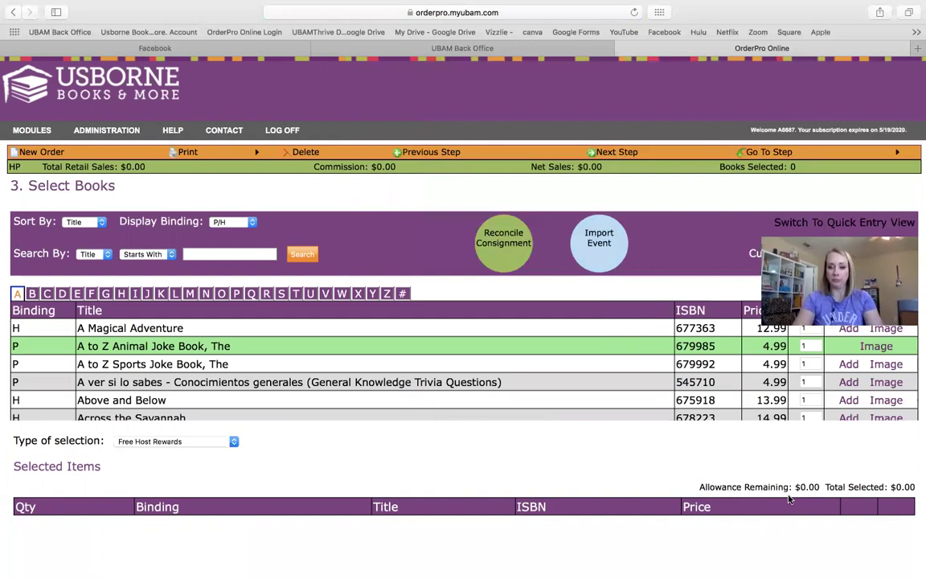
key("XF86AudioLowerVolume")
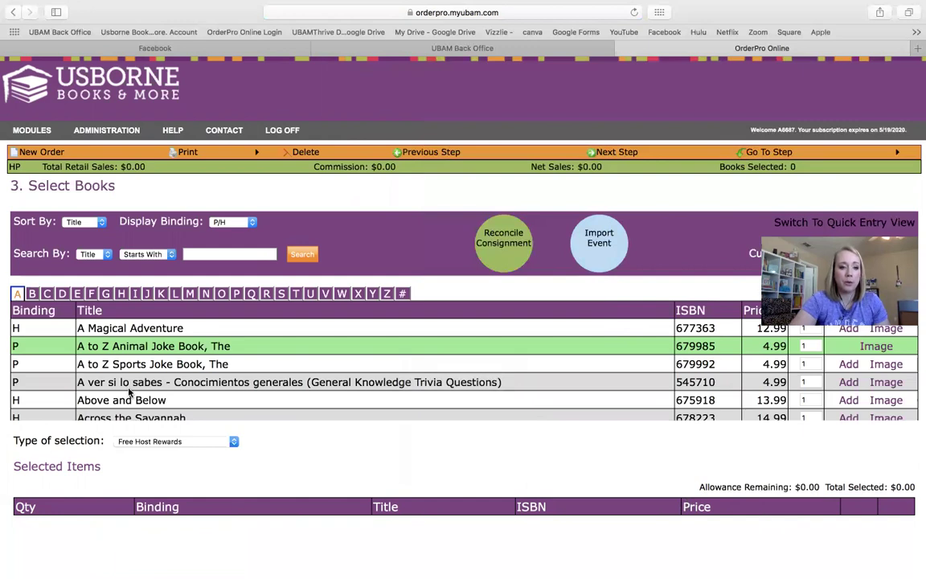
Set the book search to match by ISBN using Contains, and make the search term ready for entry
left_click(89, 255)
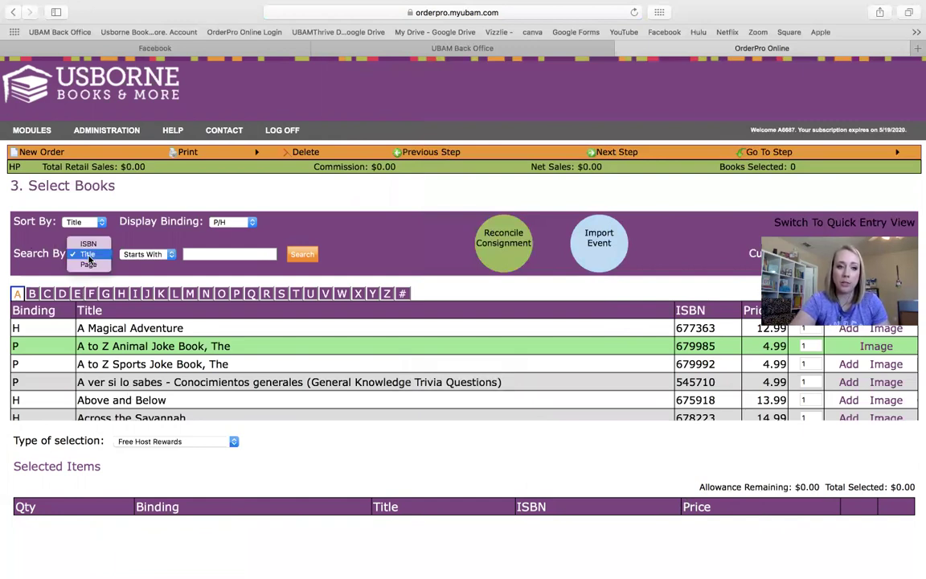
left_click(87, 244)
left_click(143, 255)
left_click(138, 244)
left_click(209, 255)
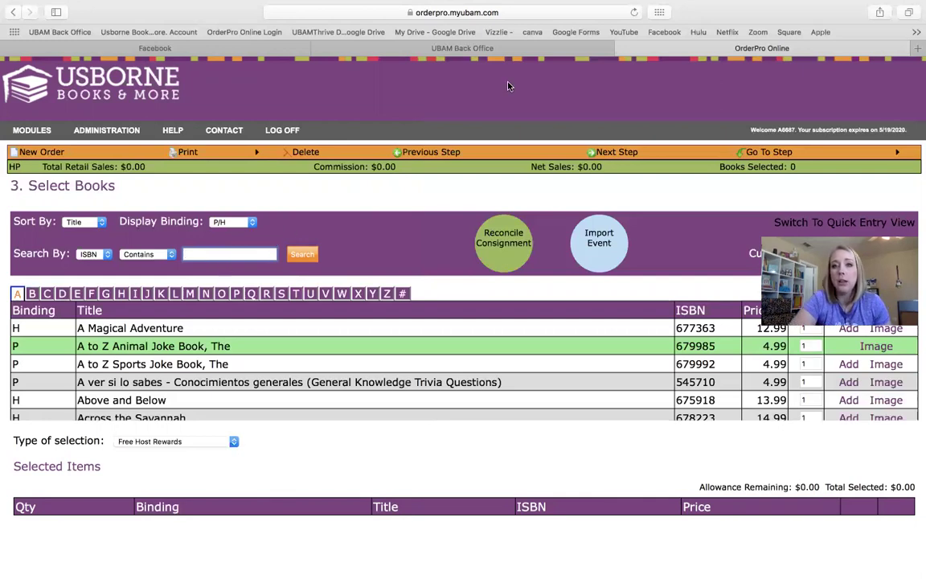
Switch to the first browser tab, load the Usborne Books & More account site, and view its shopping cart
left_click(167, 49)
left_click(123, 30)
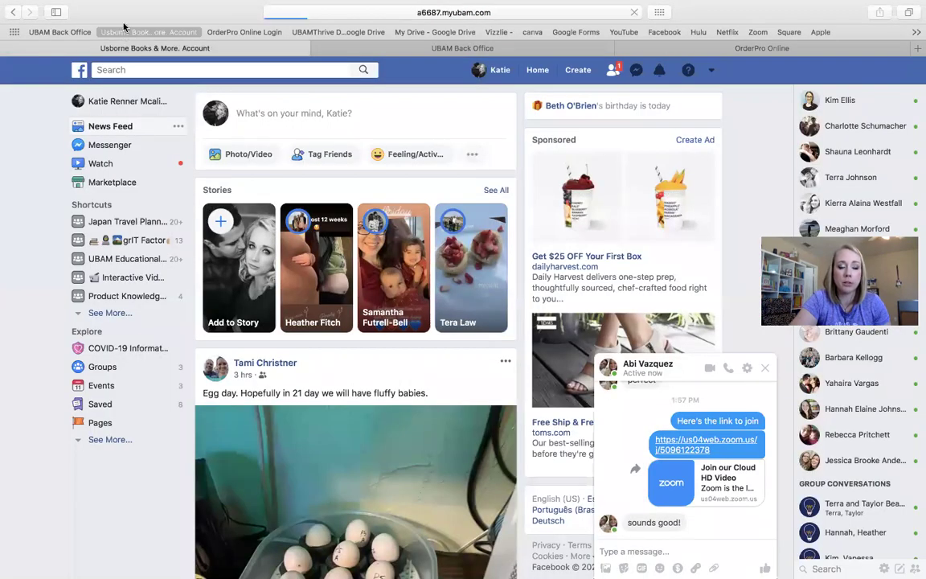
left_click(765, 368)
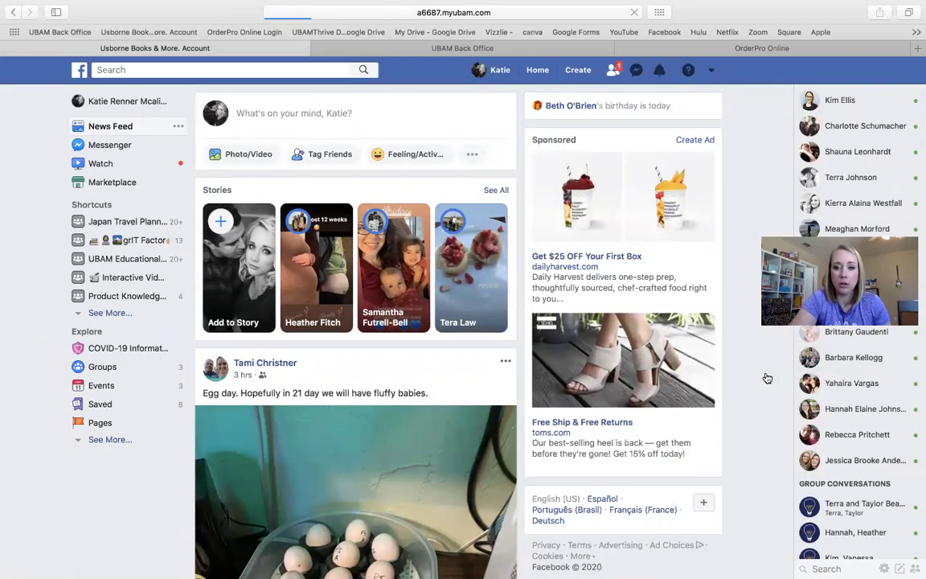
left_click(636, 72)
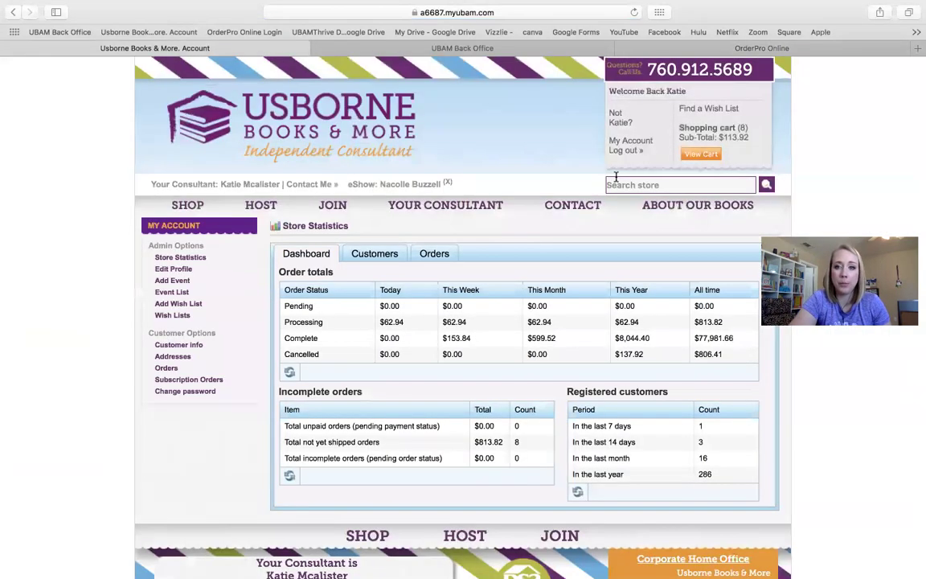
left_click(701, 154)
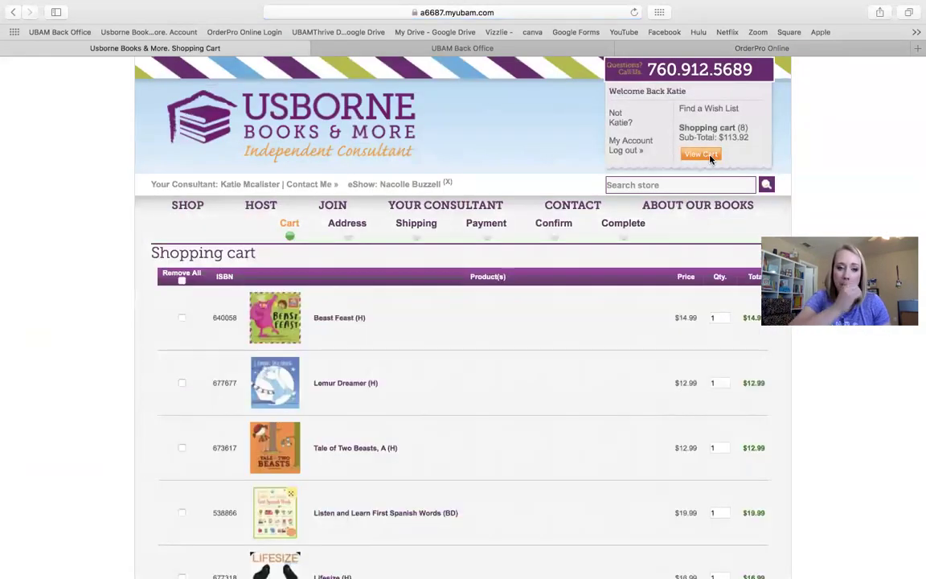
Copy Beast Feast's ISBN from the shopping cart
scroll(283, 297, "down", 3)
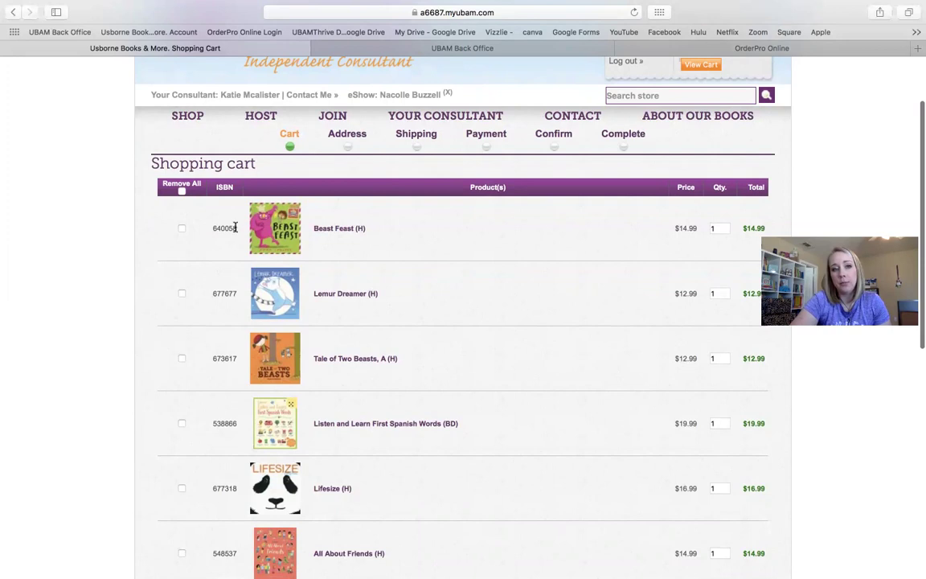
left_click_drag(236, 227, 211, 228)
right_click(229, 226)
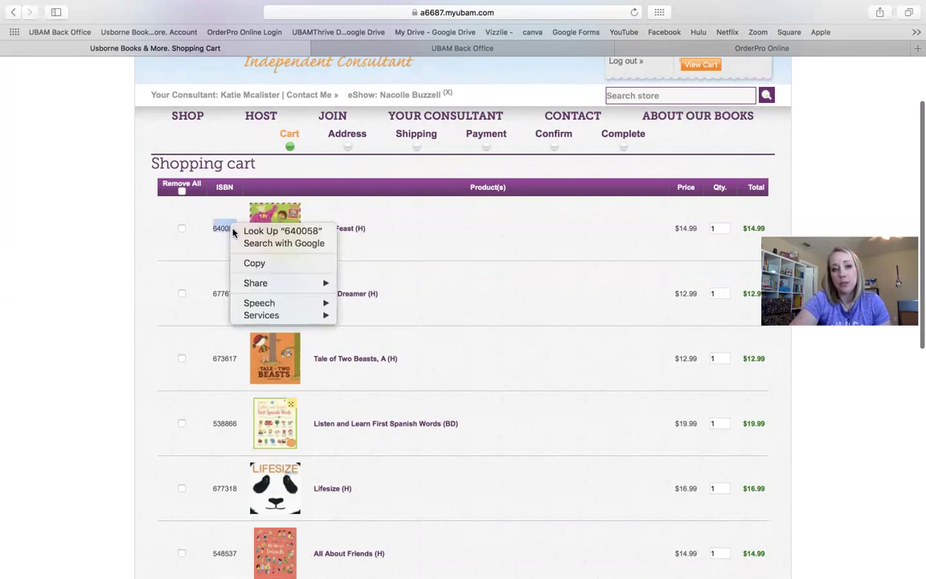
left_click(250, 263)
Return to the OrderPro order and search its book list for ISBN 640058
left_click(641, 53)
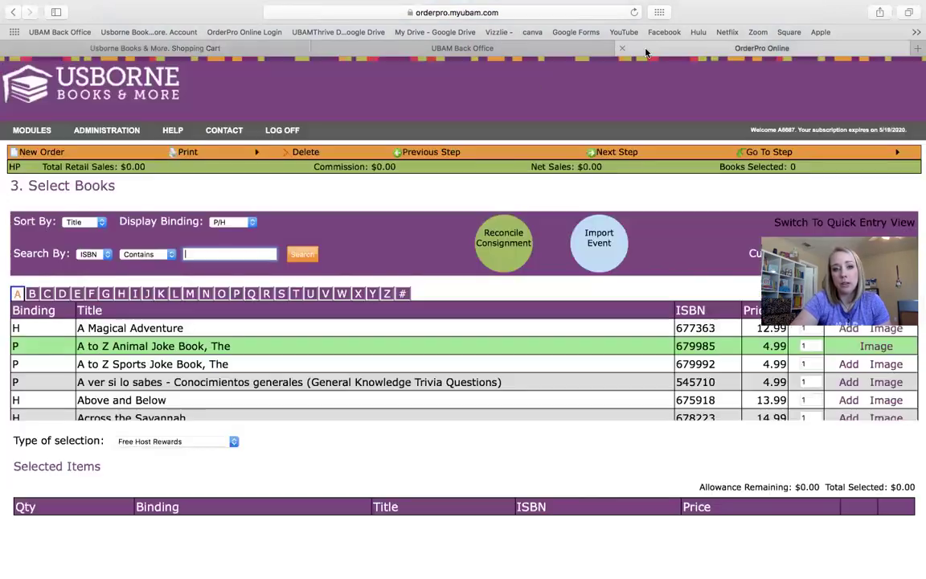
right_click(209, 259)
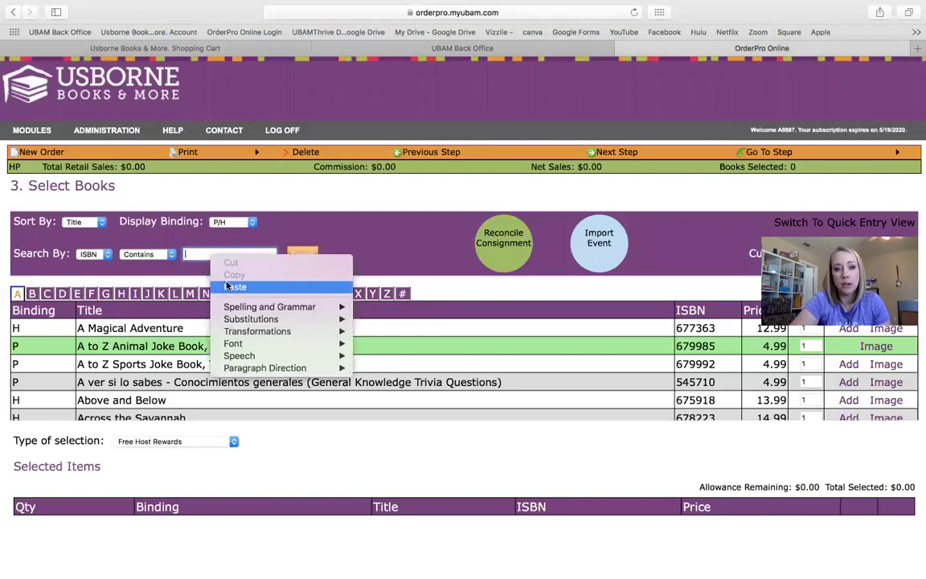
left_click(234, 286)
left_click(311, 254)
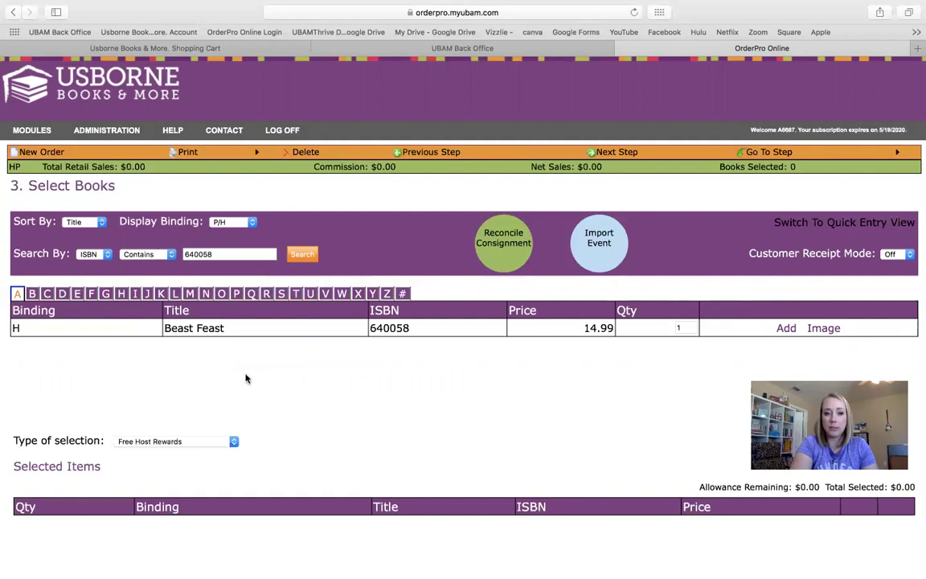
Clear the ISBN search term, examine the Display Binding choices, and keep P/H
left_click(225, 255)
key("BackSpace")
key("BackSpace")
key("BackSpace")
key("BackSpace")
key("BackSpace")
key("BackSpace")
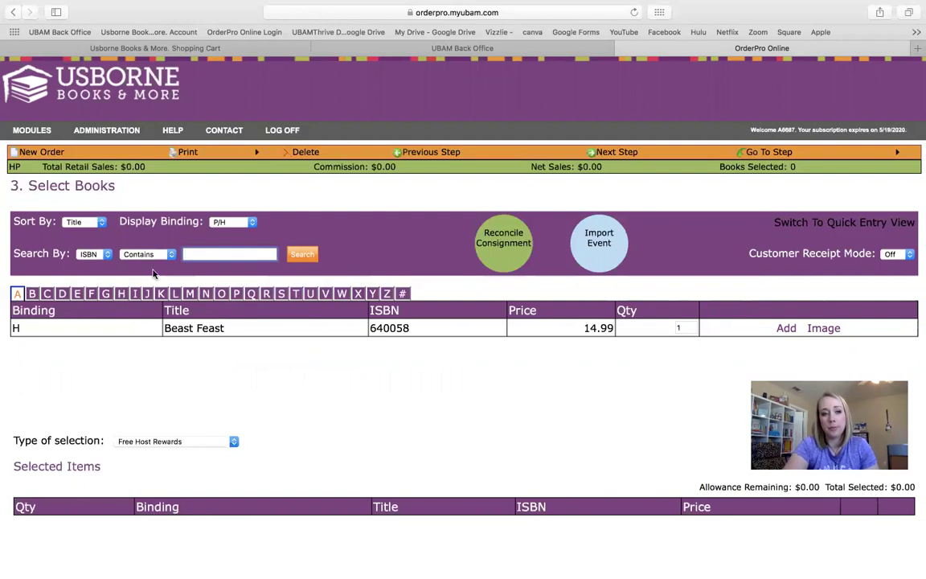
left_click(228, 224)
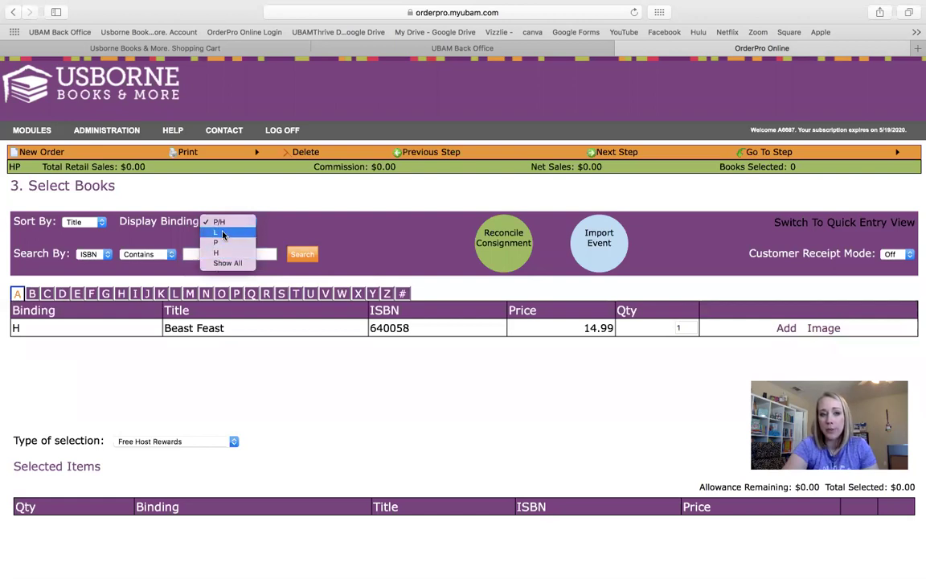
left_click(339, 221)
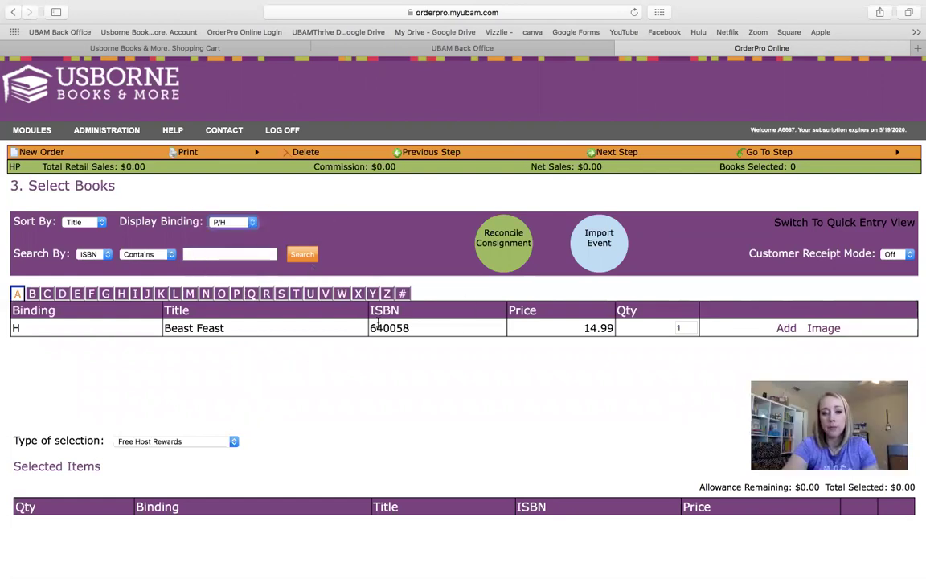
Try to add one copy of Beast Feast to the order as a Free Host Rewards item
scroll(483, 340, "down", 4)
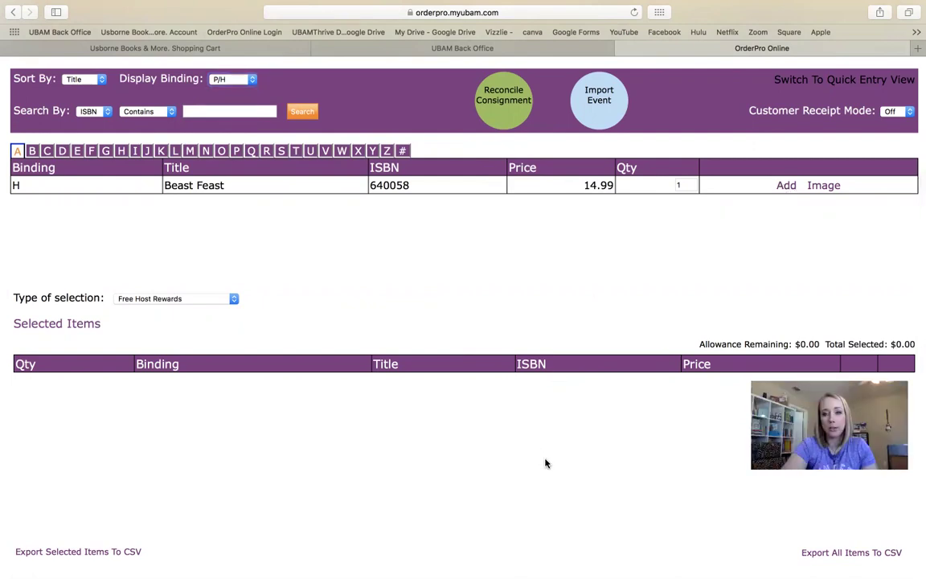
left_click(785, 186)
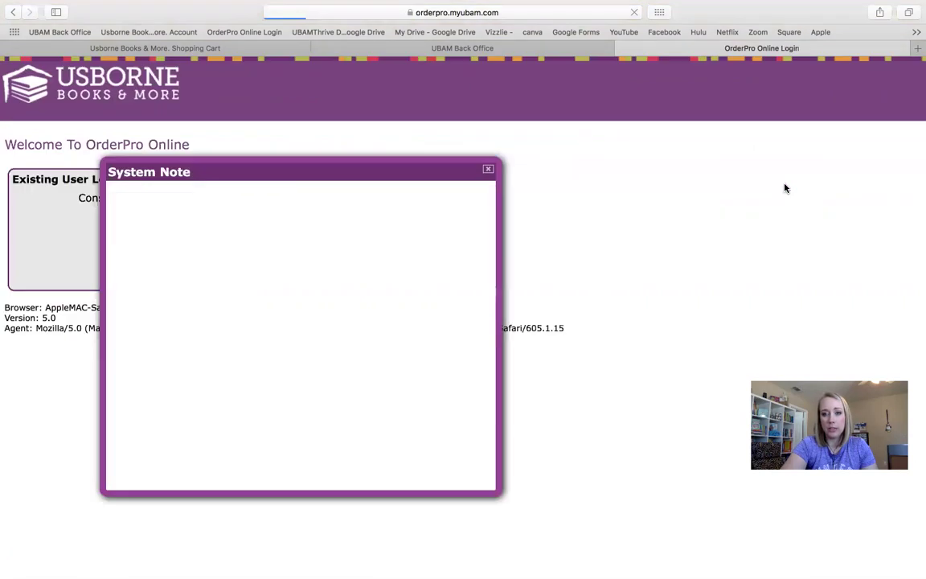
Dismiss the System Note and sign back in with the saved consultant ID and password
left_click(487, 166)
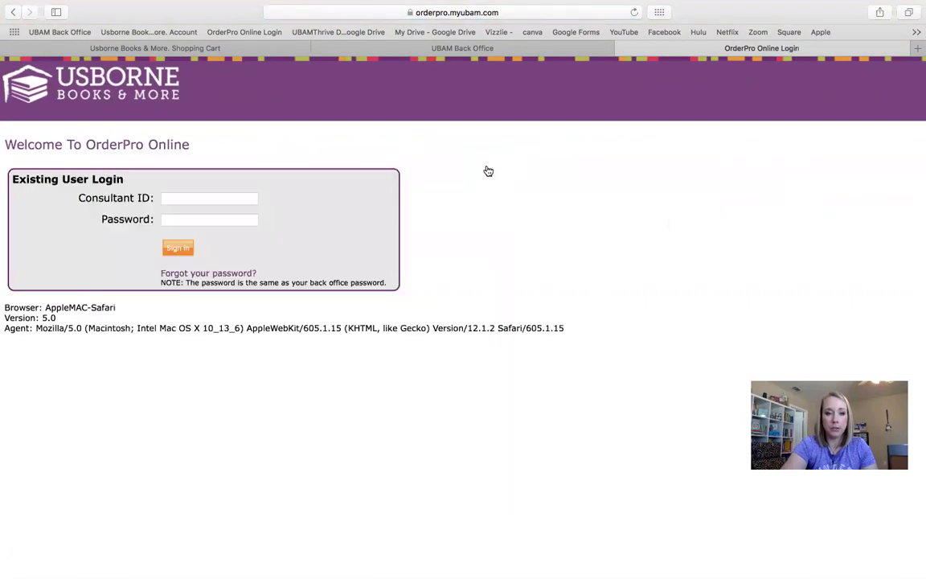
left_click(173, 198)
left_click(207, 215)
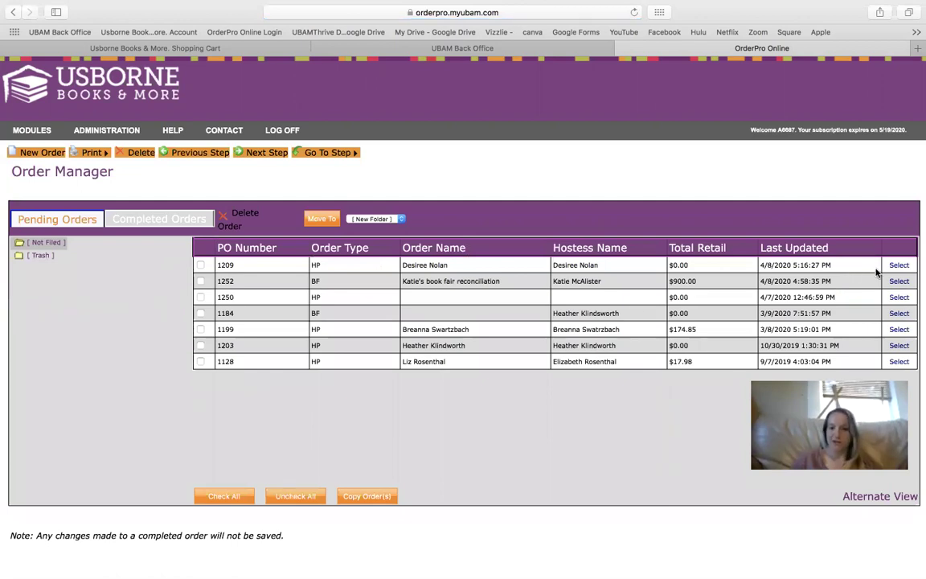
Open the most recently updated home party order from the pending orders and advance past Order Type to Select Books
left_click(899, 265)
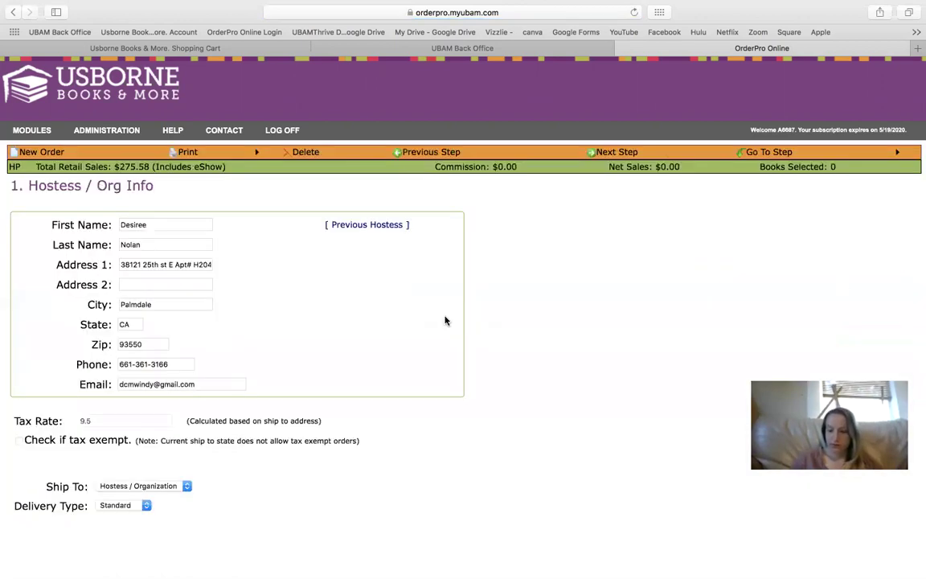
left_click(611, 152)
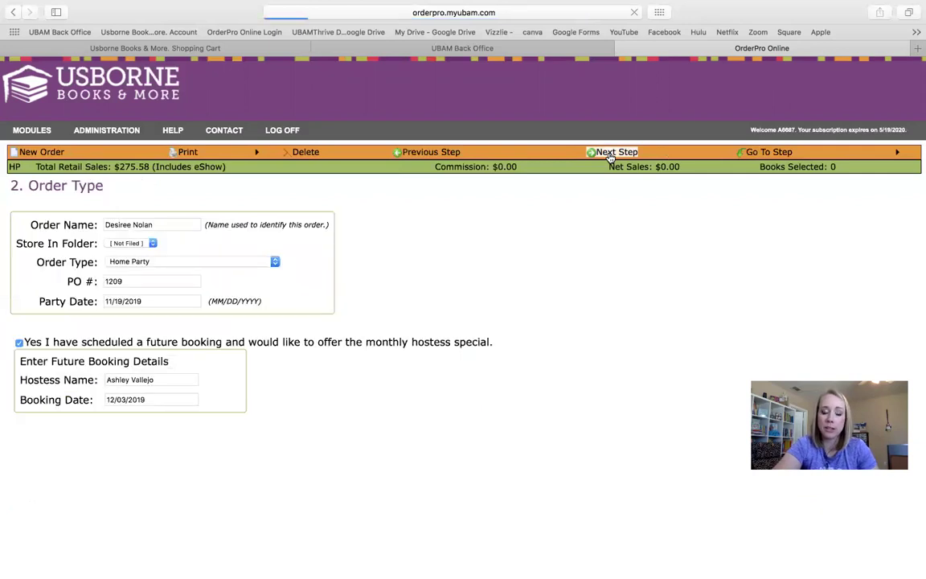
scroll(723, 177, "down", 4)
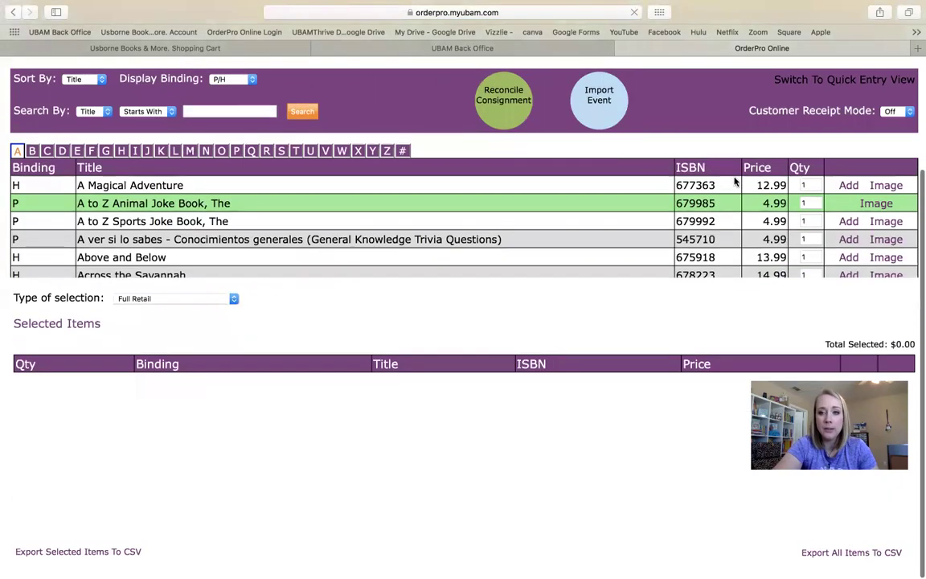
Add A Magical Adventure to the selected items twice at Full Retail and enter quantity 2 for the first entry
left_click(849, 185)
left_click(849, 184)
double_click(21, 382)
type("2")
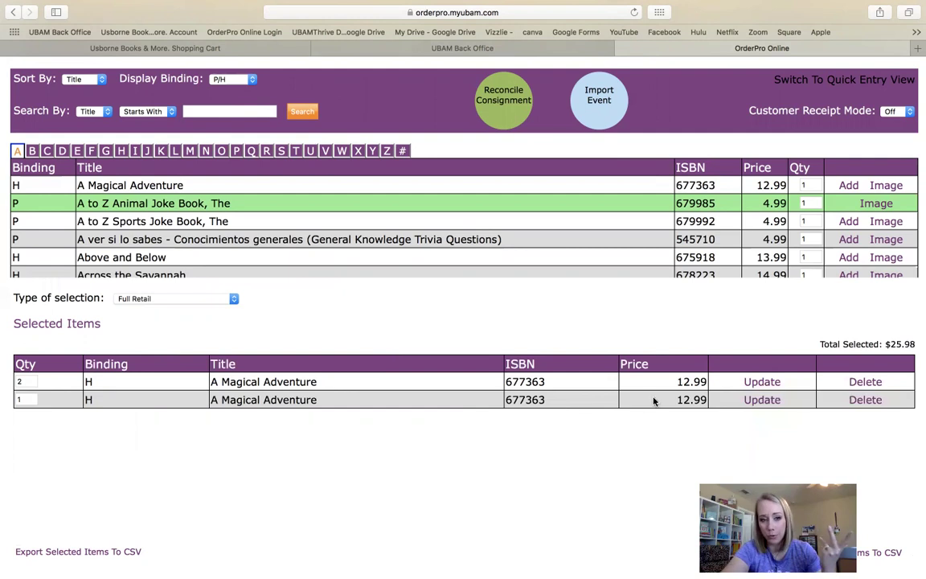
Delete both A Magical Adventure entries from the selected items
left_click(862, 383)
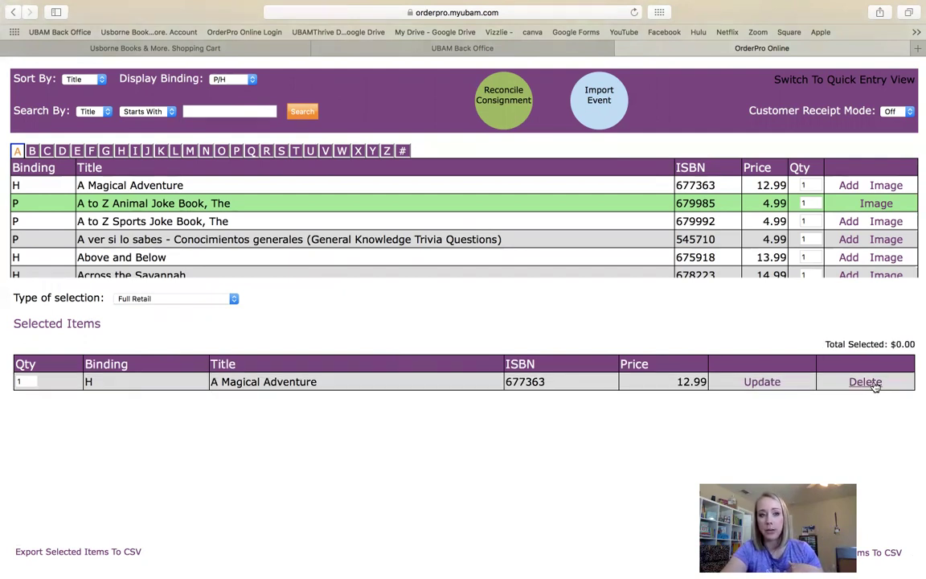
left_click(873, 385)
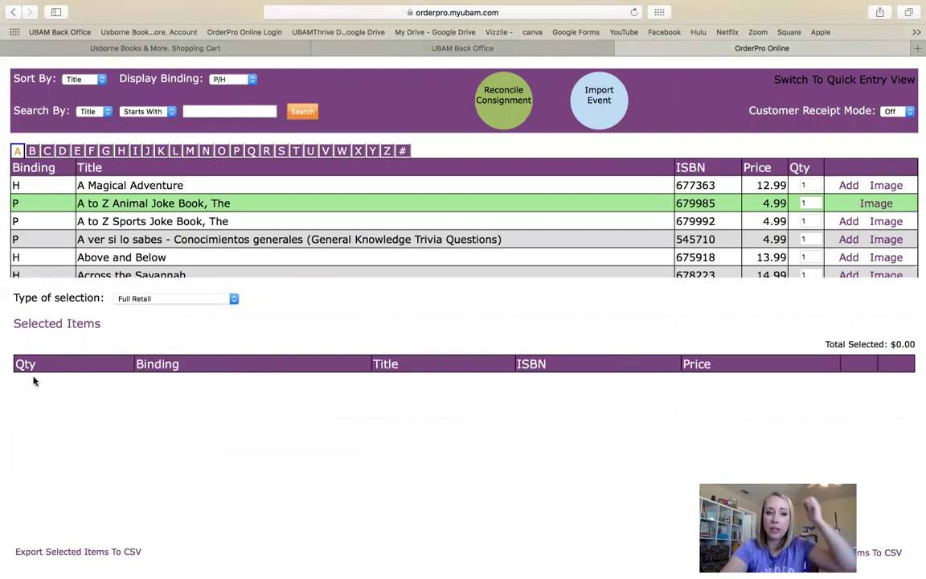
Change the type of selection to Free Host Rewards, followed by 1/2 Price Host Rewards
left_click(158, 303)
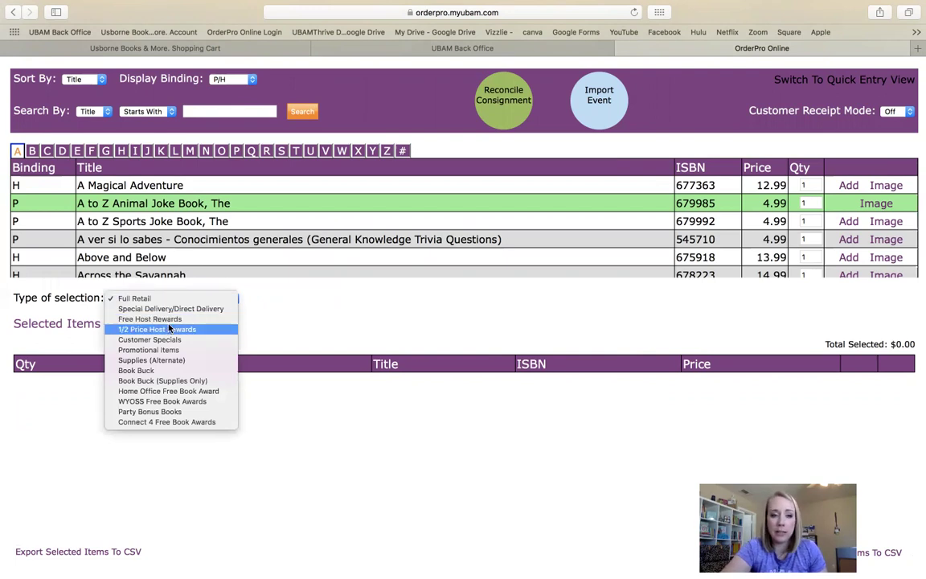
left_click(169, 320)
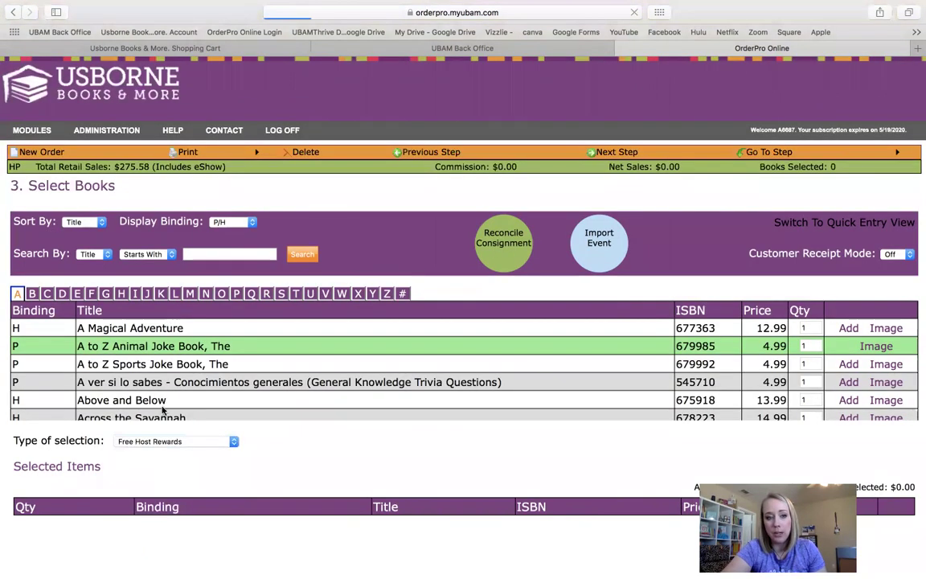
left_click(158, 441)
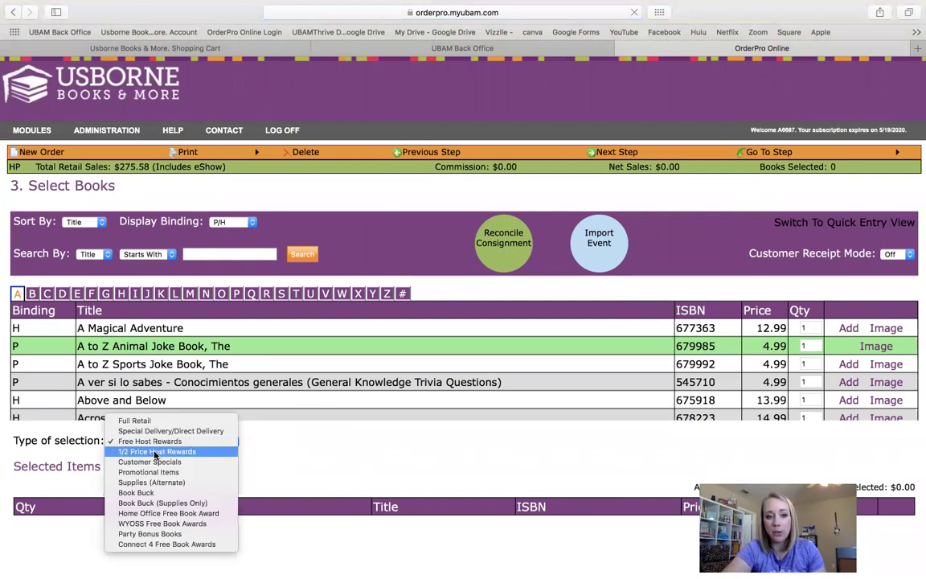
left_click(158, 451)
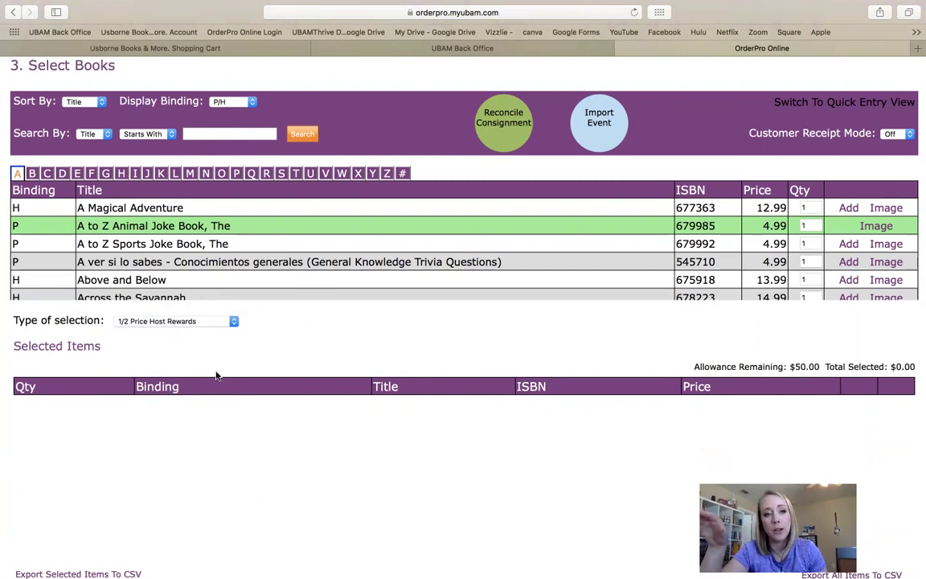
Set the type of selection to Party Bonus Books and view the selected items area
left_click(190, 322)
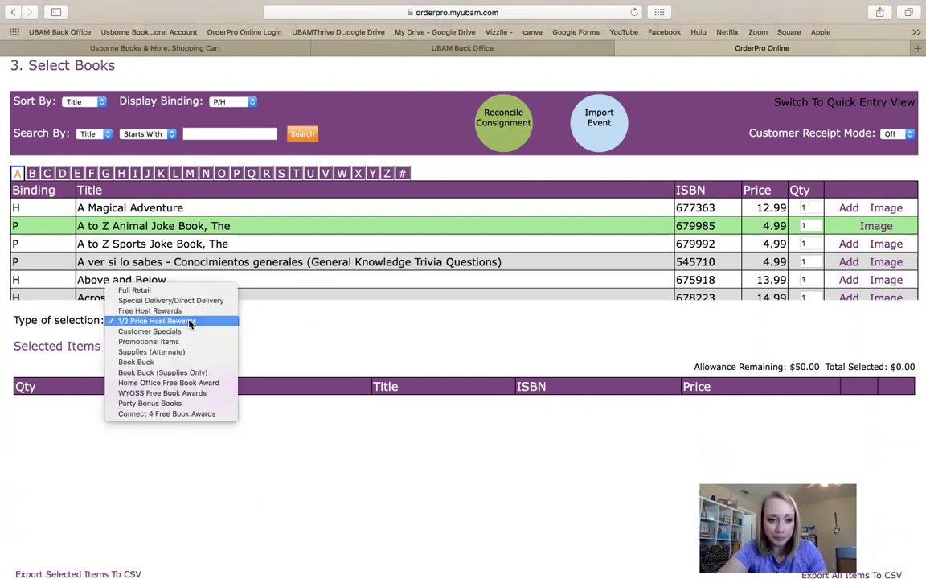
left_click(172, 405)
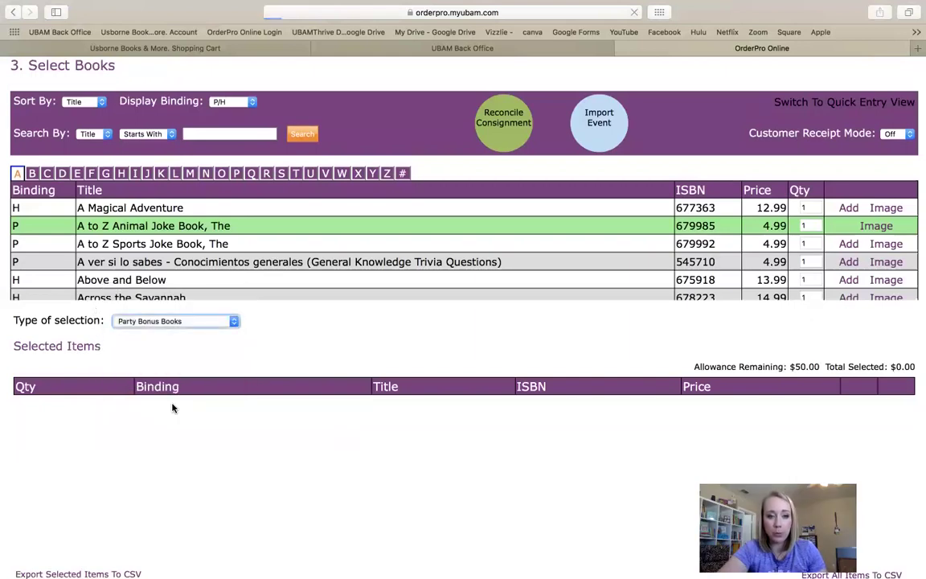
scroll(277, 491, "down", 5)
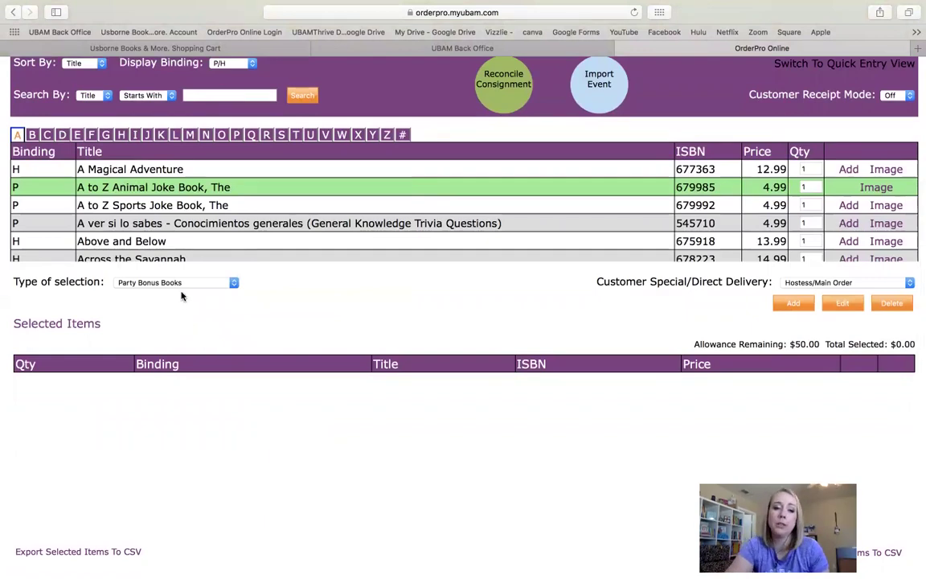
scroll(174, 292, "up", 1)
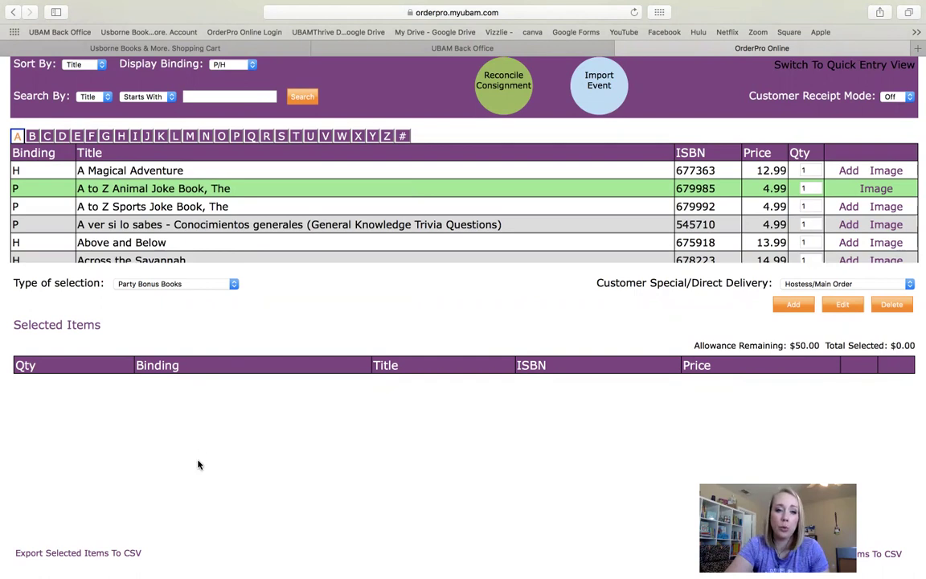
Set the book search to look by ISBN using the Contains match
scroll(196, 464, "up", 1)
scroll(196, 465, "down", 1)
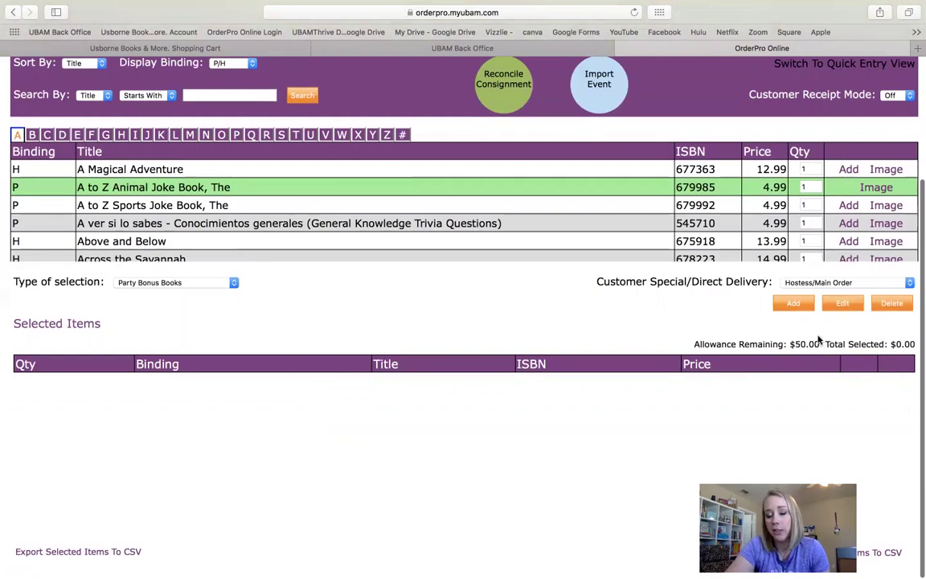
scroll(339, 417, "up", 1)
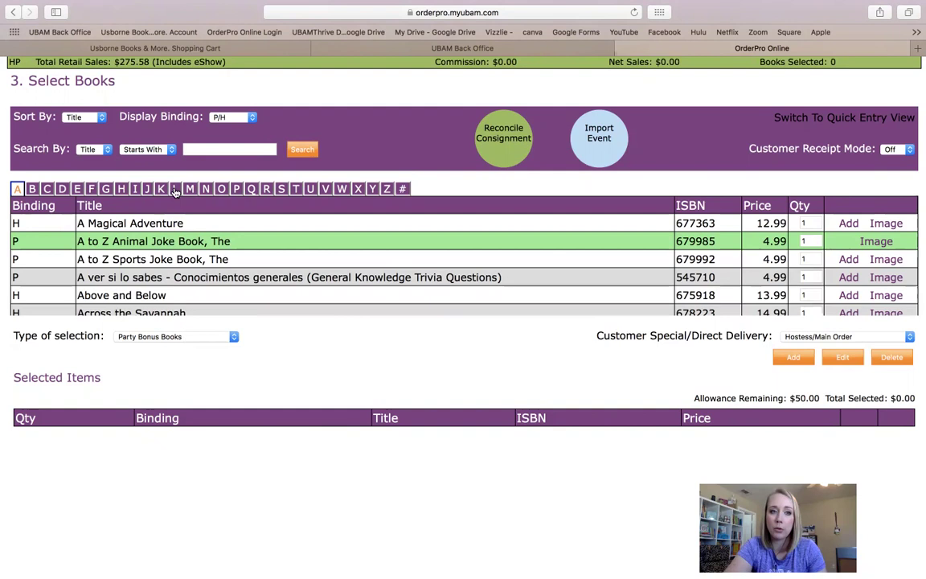
left_click(94, 150)
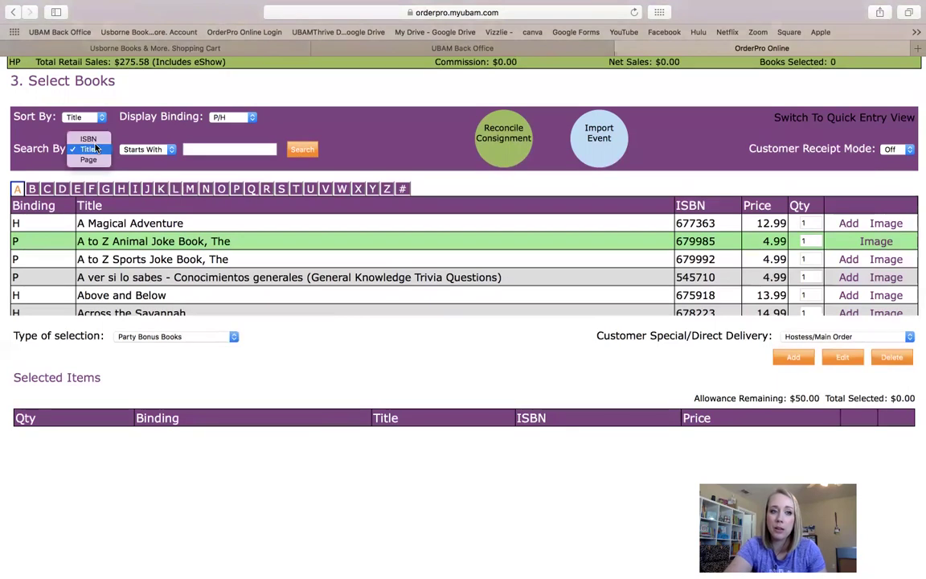
left_click(90, 141)
left_click(145, 149)
left_click(138, 139)
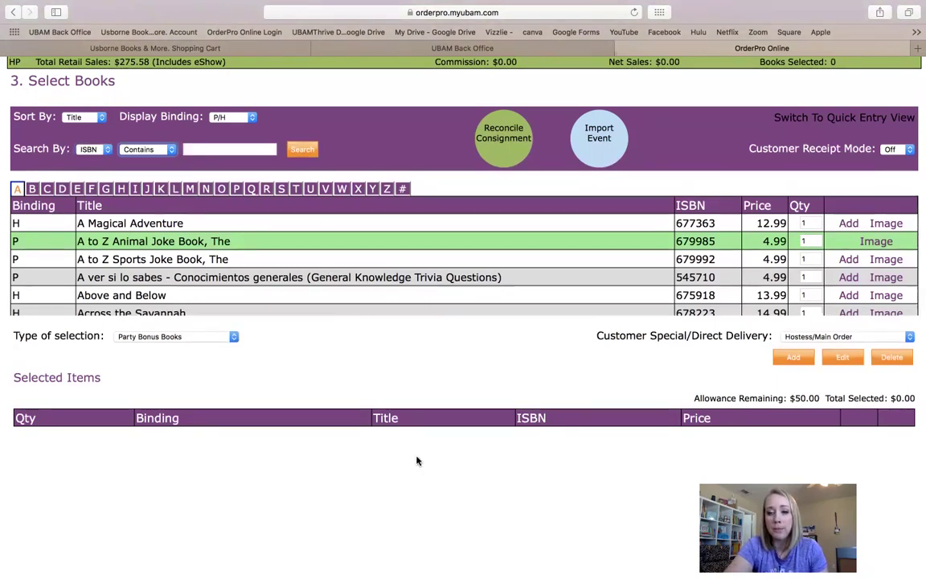
Start adding a direct delivery customer, try to submit the delivery information blank, and close the form
scroll(417, 460, "down", 2)
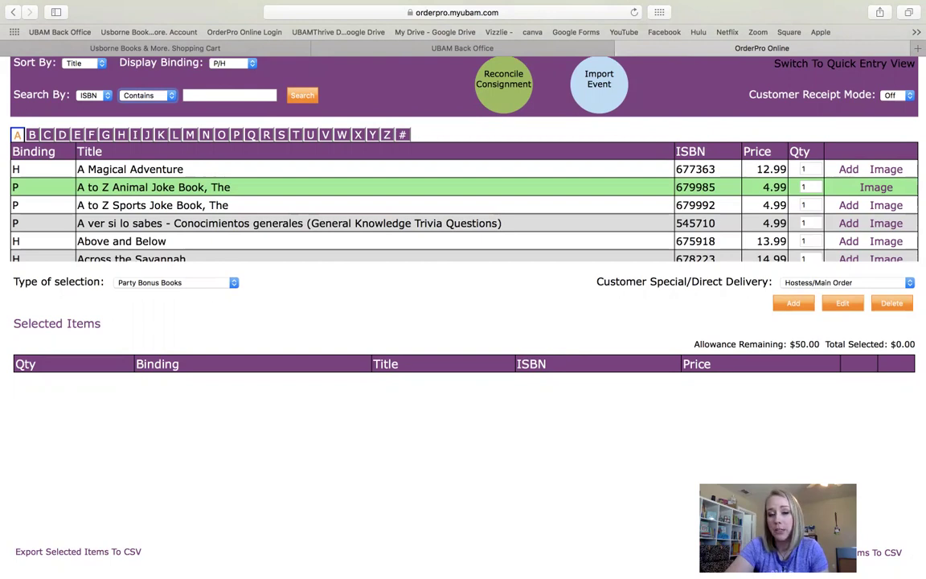
scroll(489, 463, "down", 2)
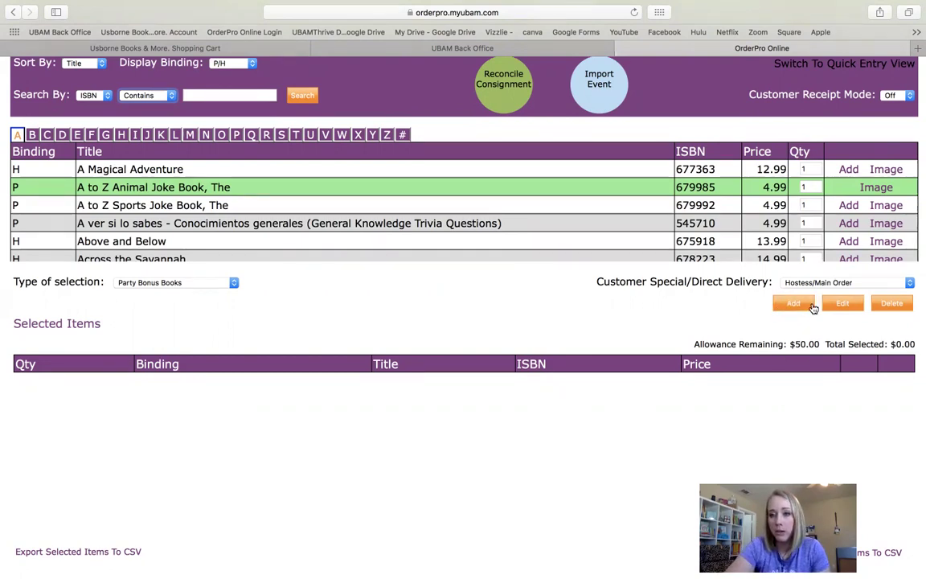
left_click(787, 305)
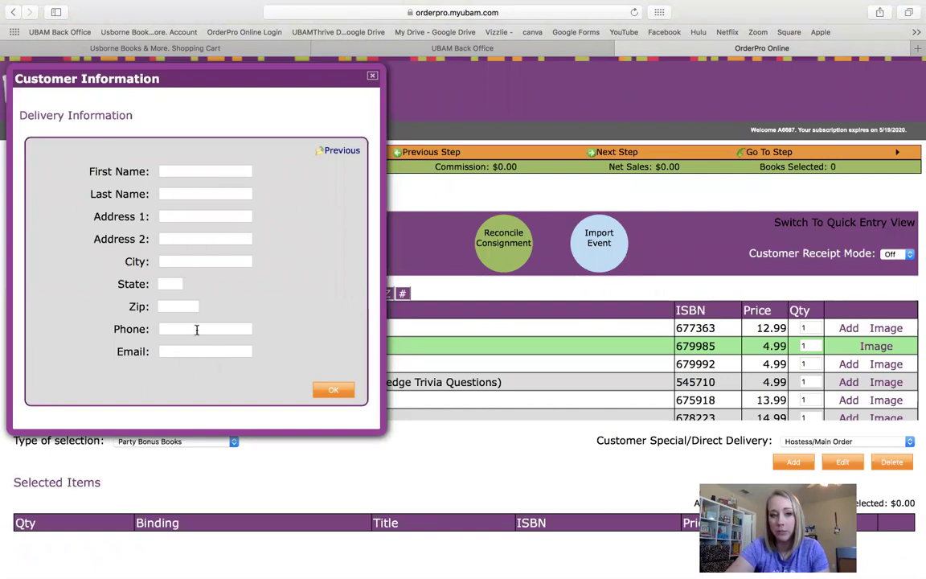
left_click(321, 390)
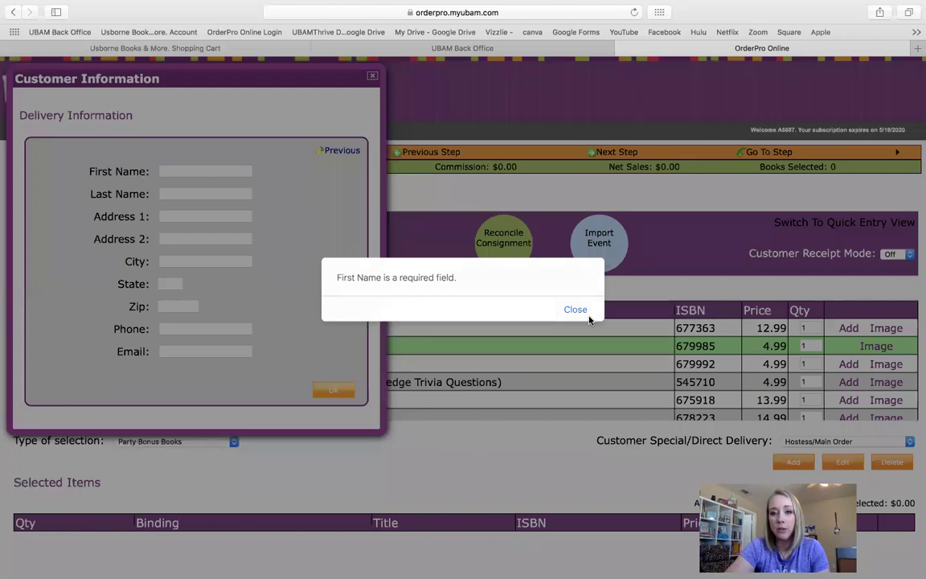
left_click(576, 310)
left_click(372, 77)
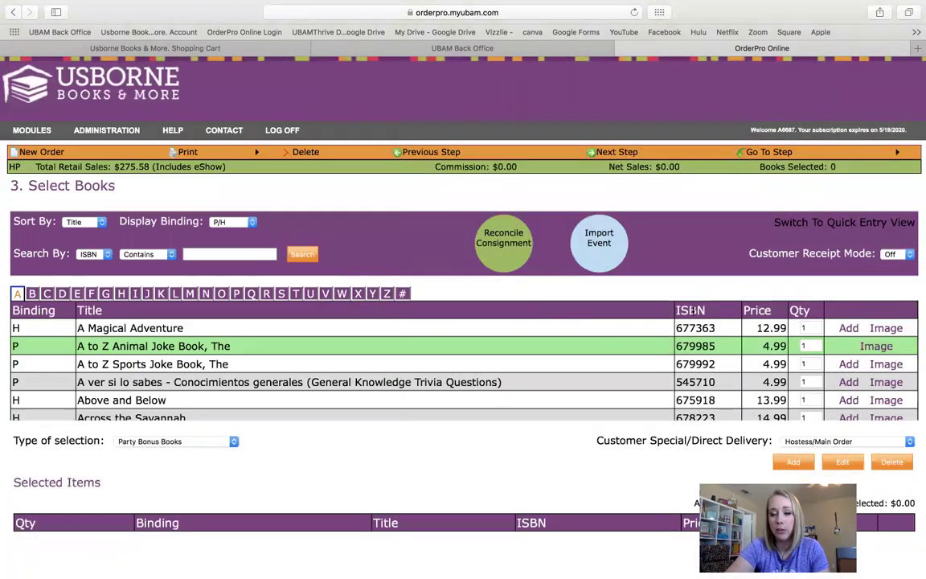
Review the Customer Special/Direct Delivery choices and keep Hostess/Main Order selected
scroll(602, 489, "down", 4)
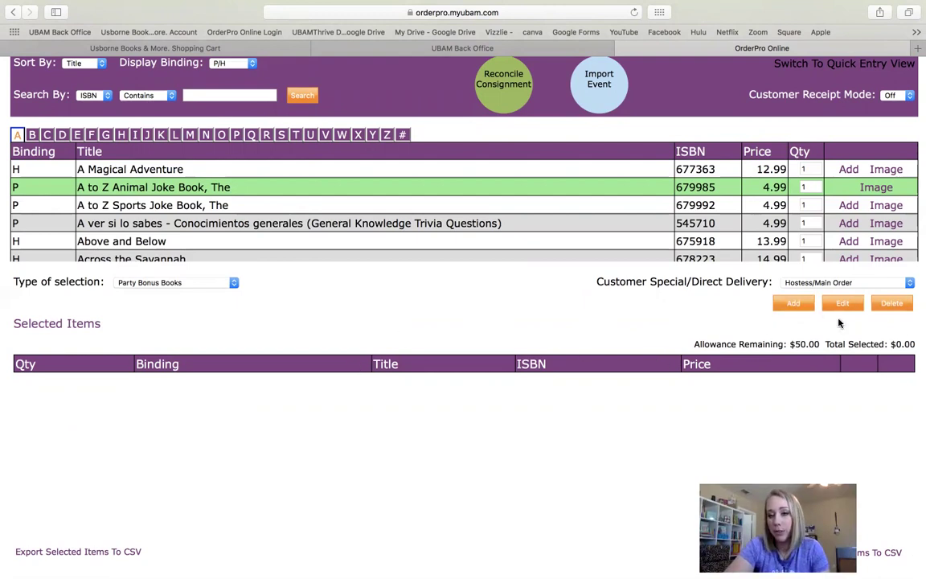
left_click(798, 285)
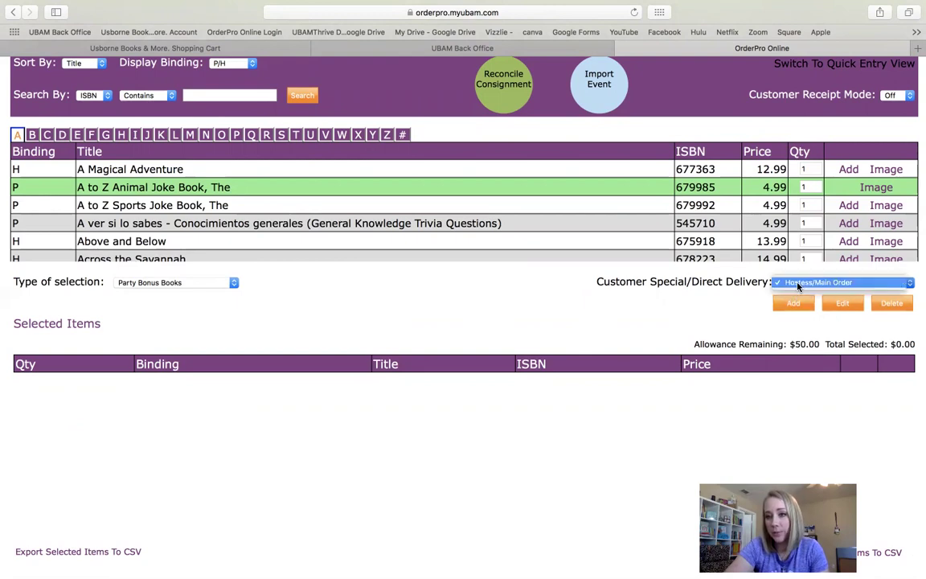
left_click(794, 287)
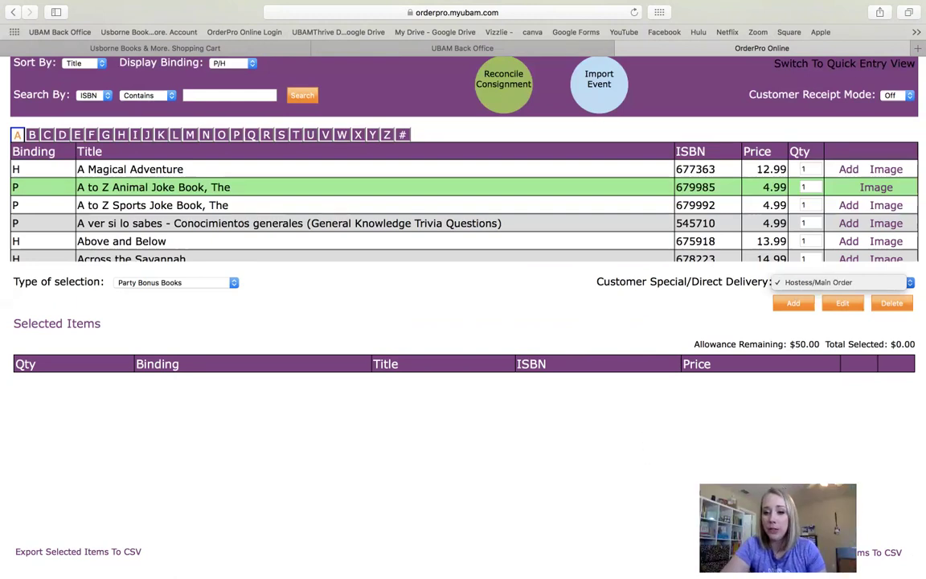
left_click(844, 376)
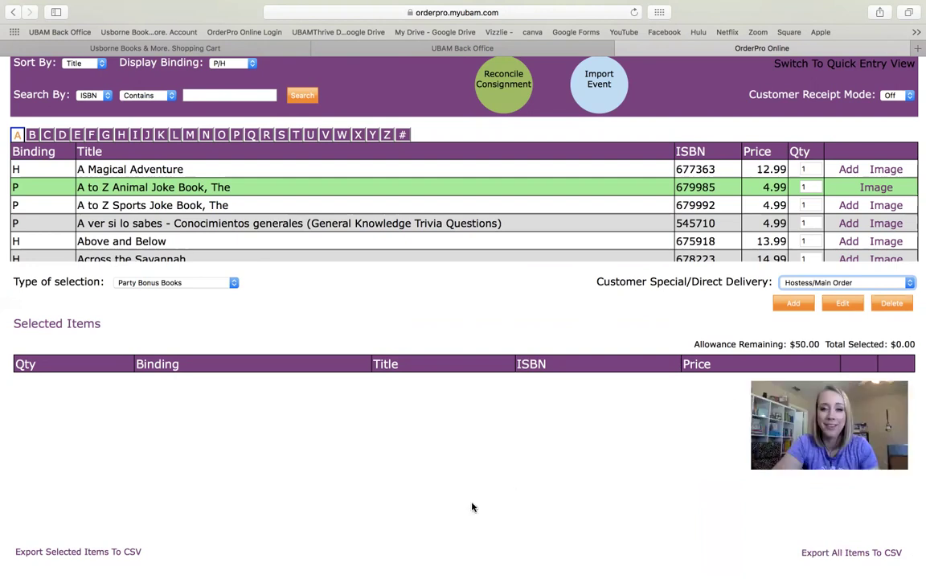
Show the blank customer delivery information form again, close it, and return to the selected items area
scroll(472, 506, "up", 3)
scroll(472, 506, "down", 3)
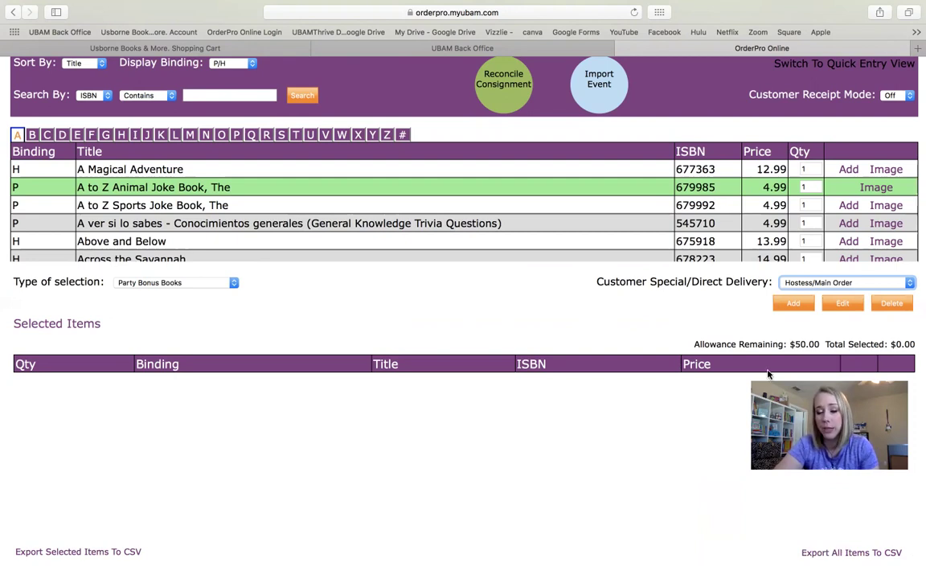
left_click(794, 303)
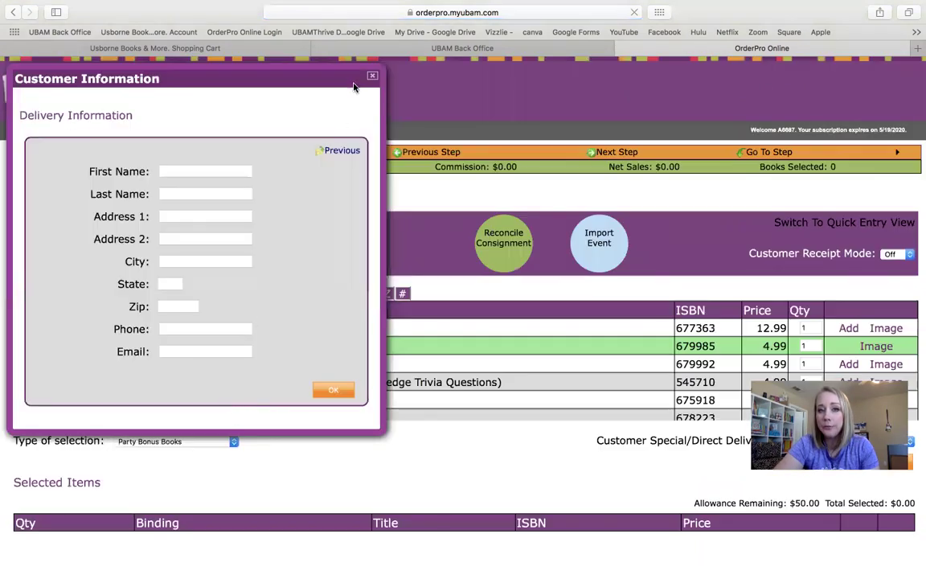
left_click(372, 76)
scroll(544, 275, "down", 3)
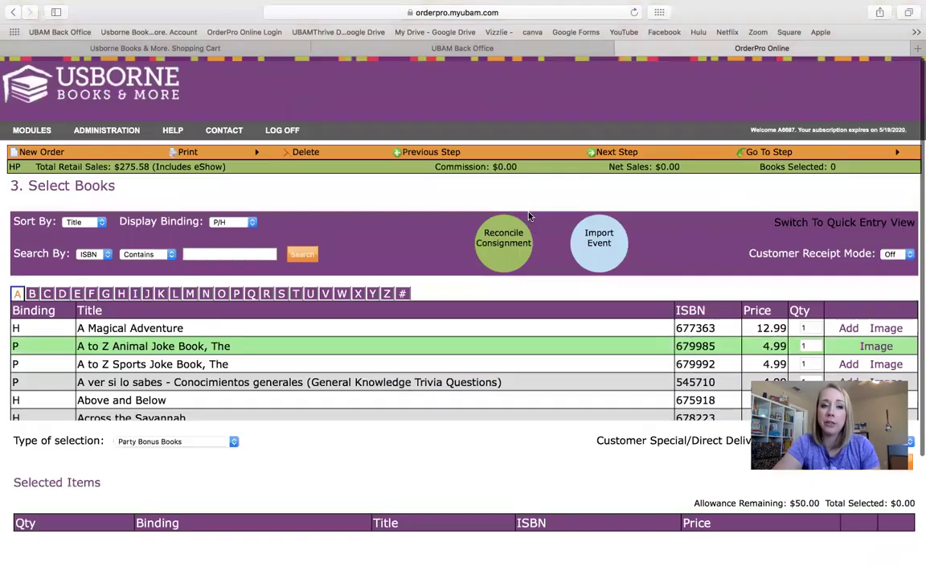
scroll(532, 215, "down", 5)
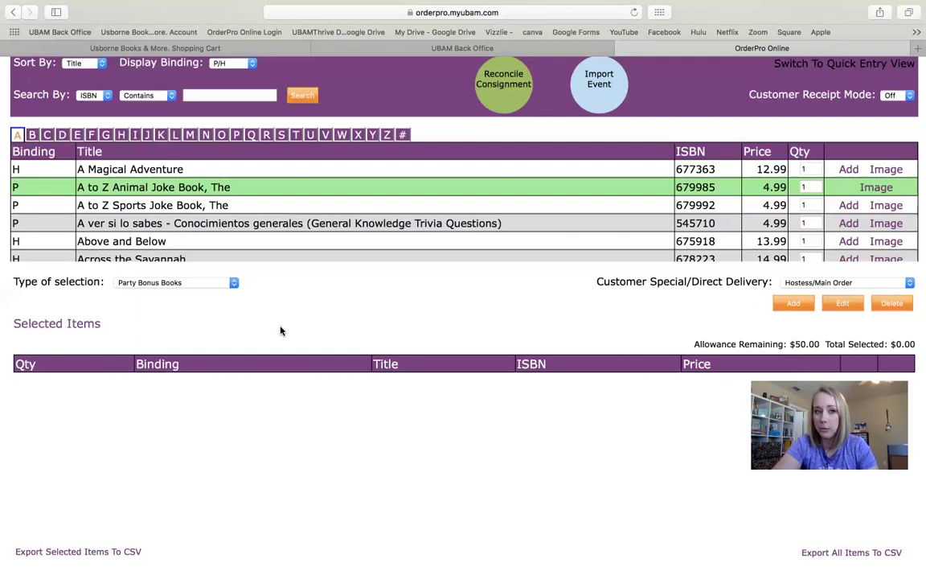
Search the book list for titles containing "mini"
scroll(281, 330, "up", 1)
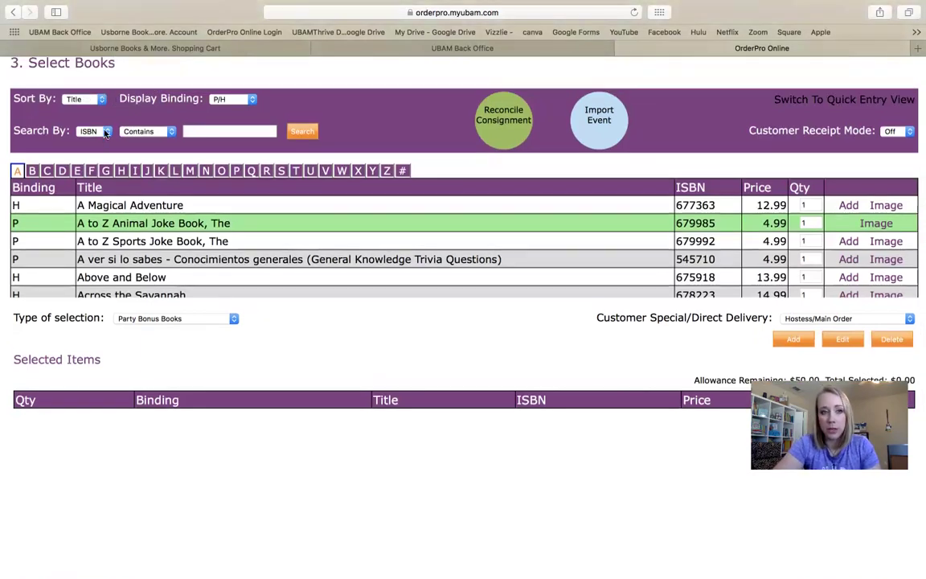
left_click(90, 131)
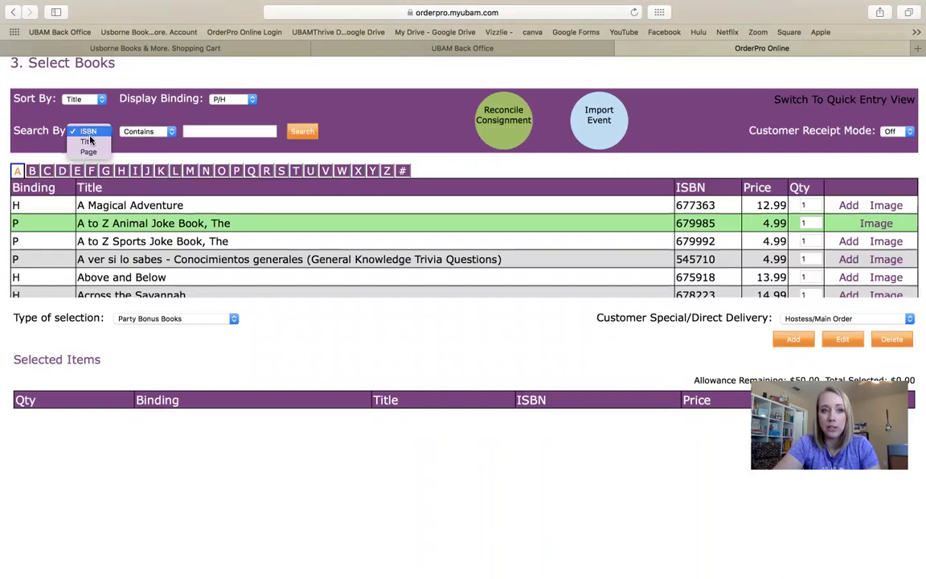
left_click(88, 141)
left_click(208, 131)
type("mini")
key("Return")
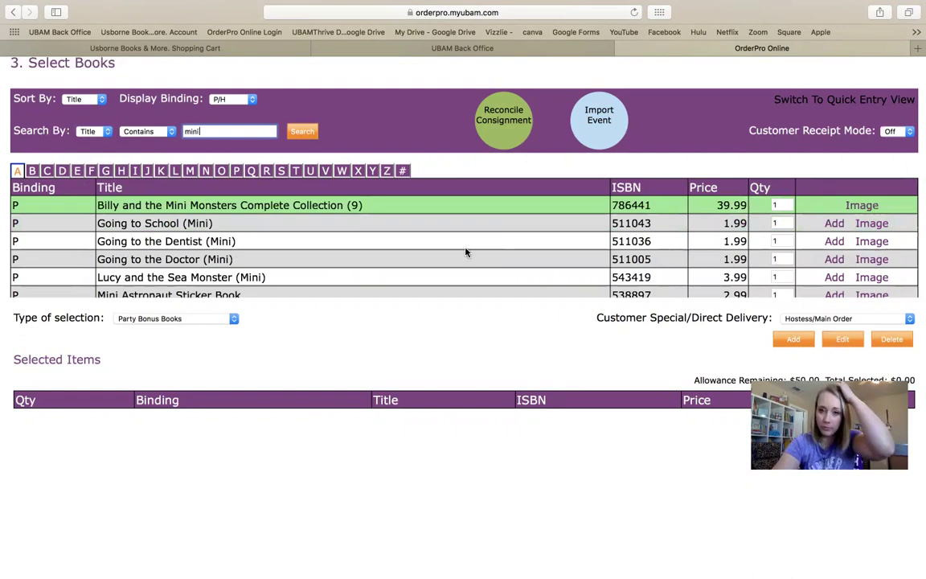
Browse the mini book results, view the product image of Mini Bug in a Rug, and close it
scroll(465, 253, "down", 10)
scroll(537, 255, "up", 10)
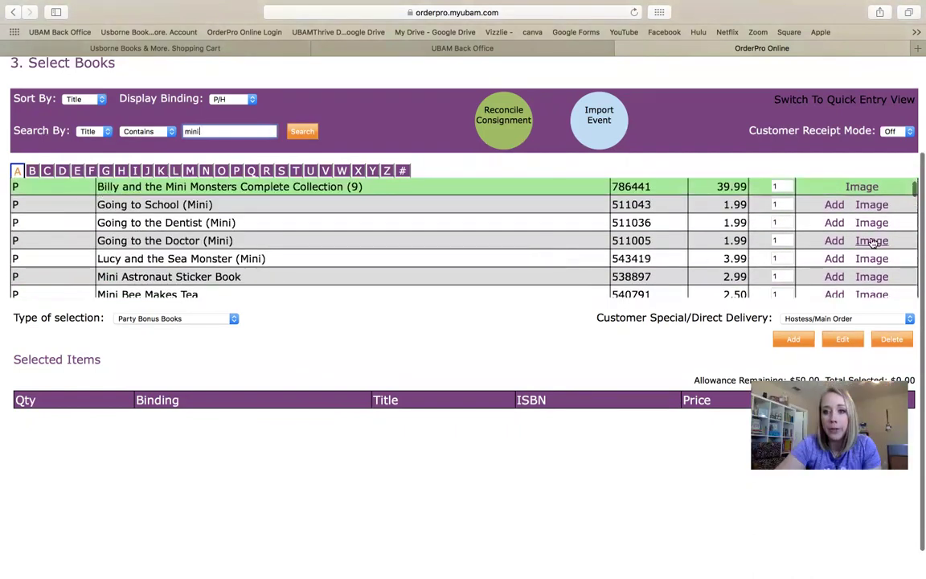
scroll(872, 243, "down", 3)
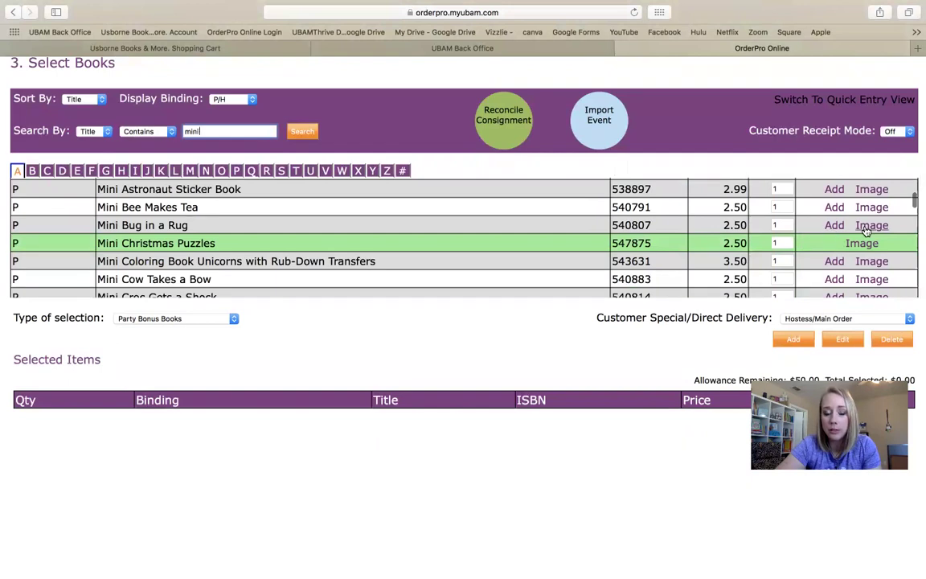
left_click(868, 227)
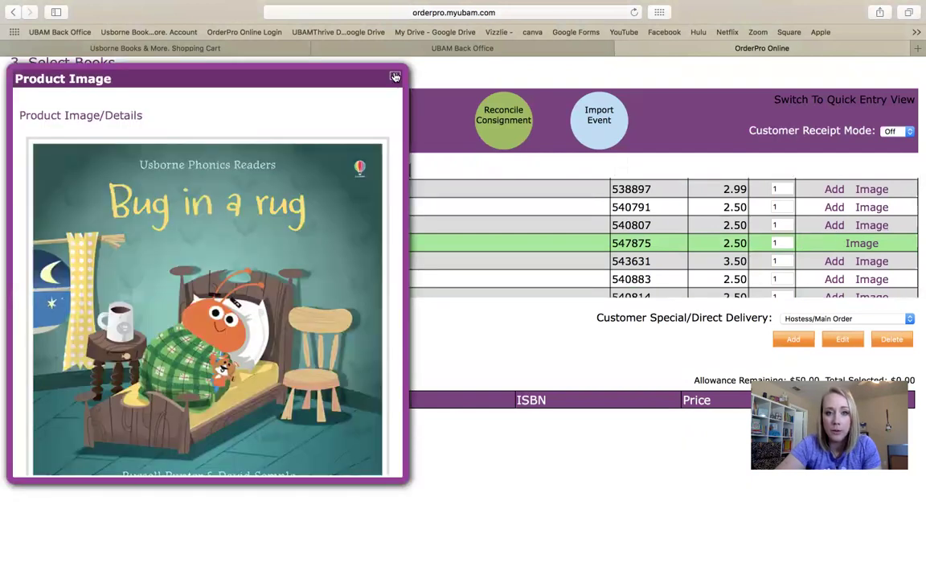
left_click(394, 77)
Find Mini Rainy Day Activity Book in the results, view its product image, and close it
scroll(498, 188, "down", 10)
scroll(498, 188, "down", 3)
scroll(590, 240, "down", 3)
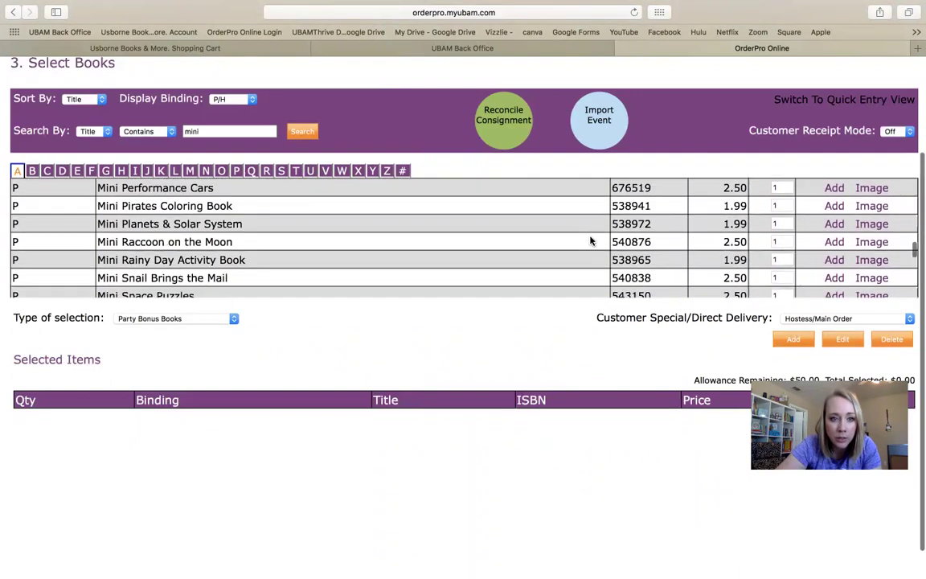
left_click(876, 210)
scroll(298, 276, "down", 3)
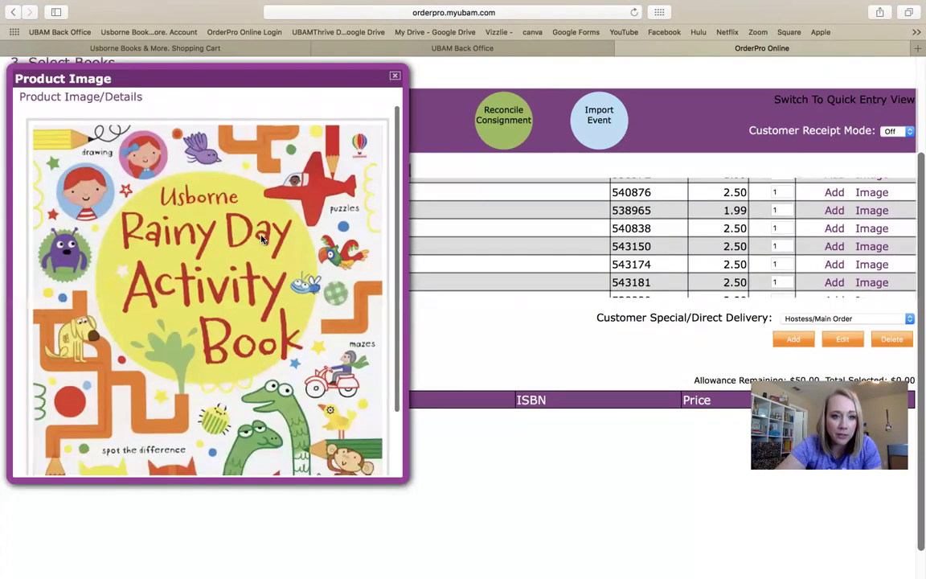
left_click(395, 76)
View the product image of Mini Sticker Dolly Dressing Princesses and close it
scroll(330, 238, "down", 5)
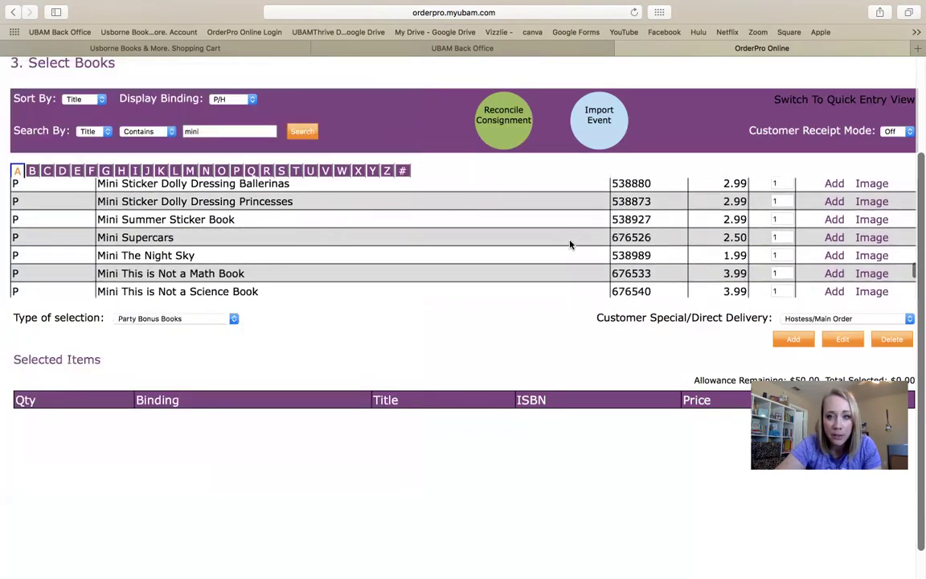
left_click(873, 202)
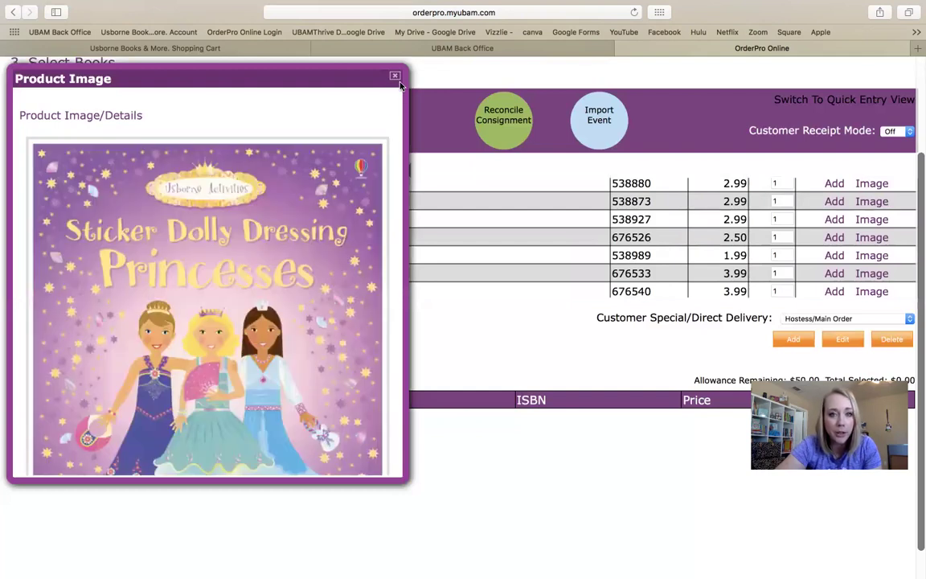
left_click(395, 76)
Find Mini Wipe-Clean 123 in the results, look through its product image and details, and close them
scroll(339, 202, "down", 10)
scroll(339, 202, "down", 2)
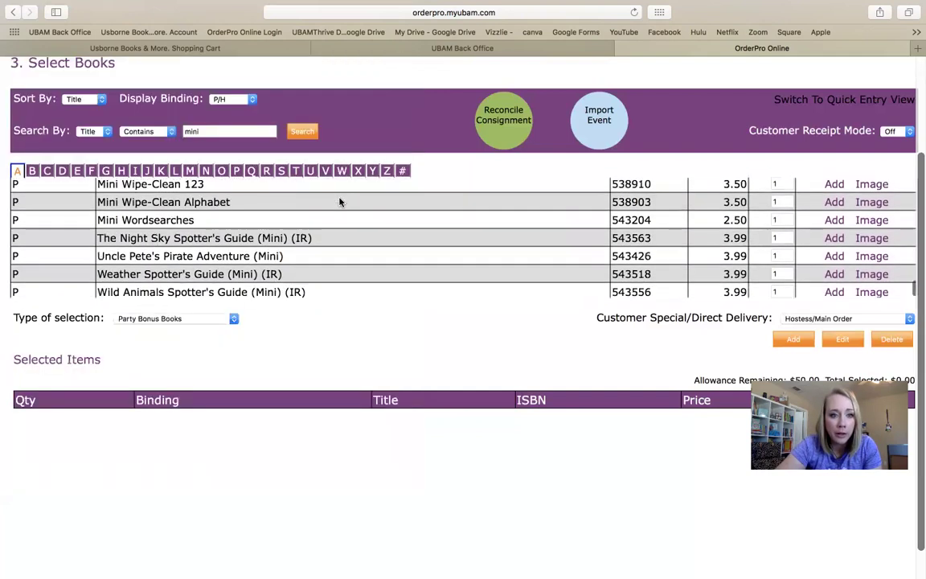
scroll(339, 202, "up", 4)
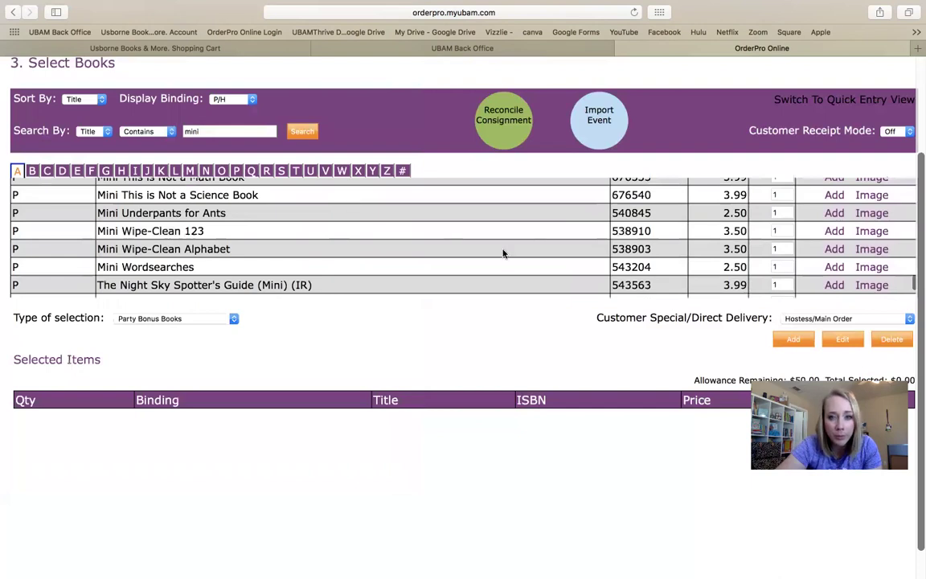
left_click(868, 232)
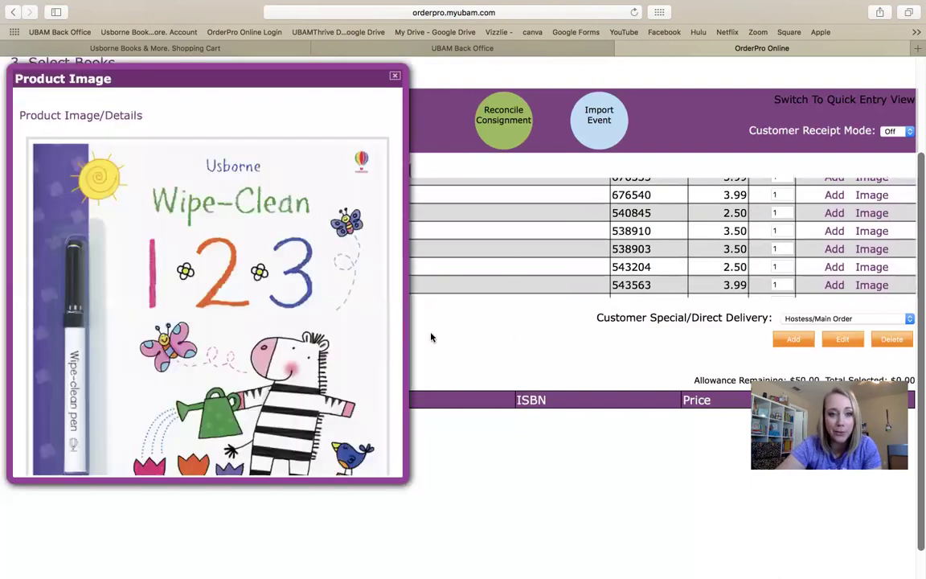
scroll(222, 302, "down", 5)
scroll(222, 302, "up", 6)
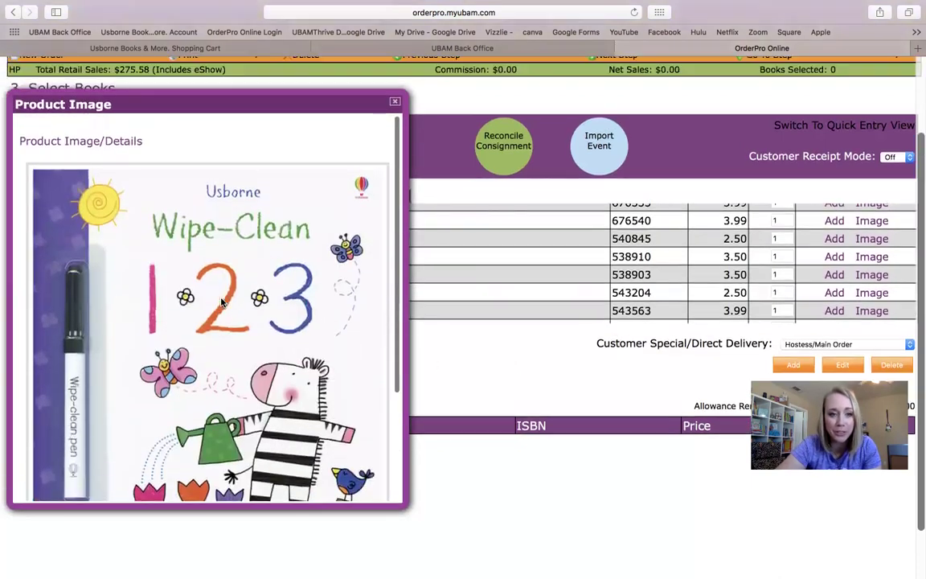
scroll(233, 285, "down", 2)
left_click(393, 101)
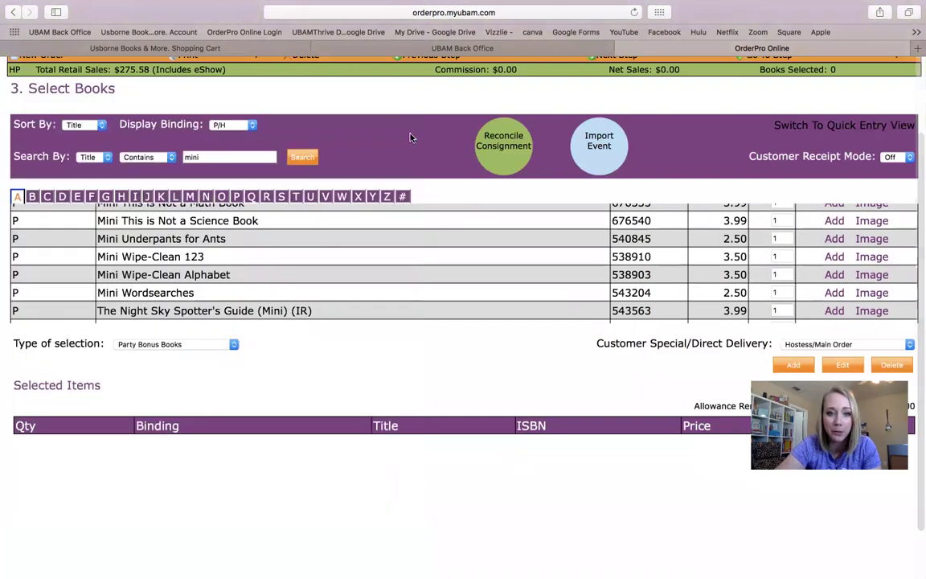
Open the product image and details of Wild Animals Spotter's Guide (Mini) (IR) and look through them
scroll(370, 225, "down", 3)
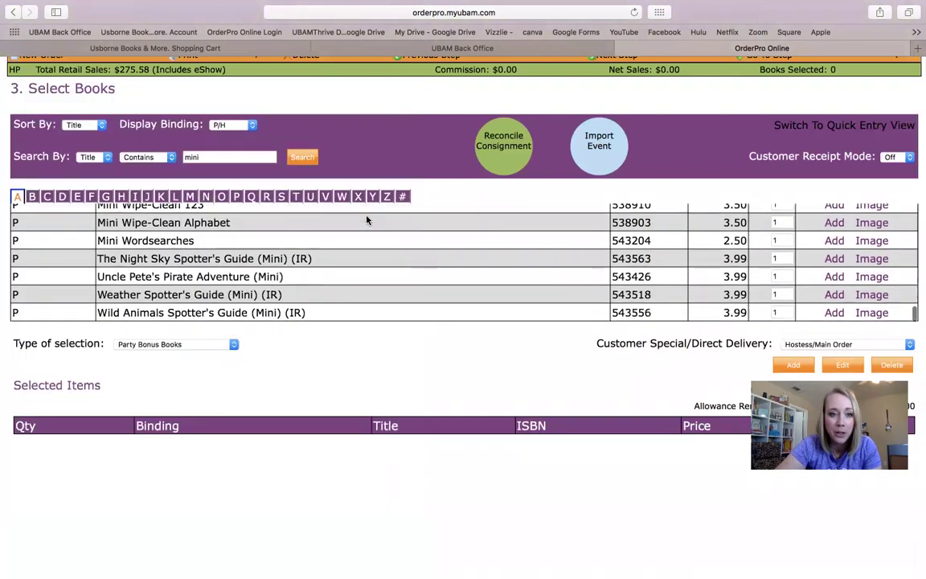
left_click(861, 315)
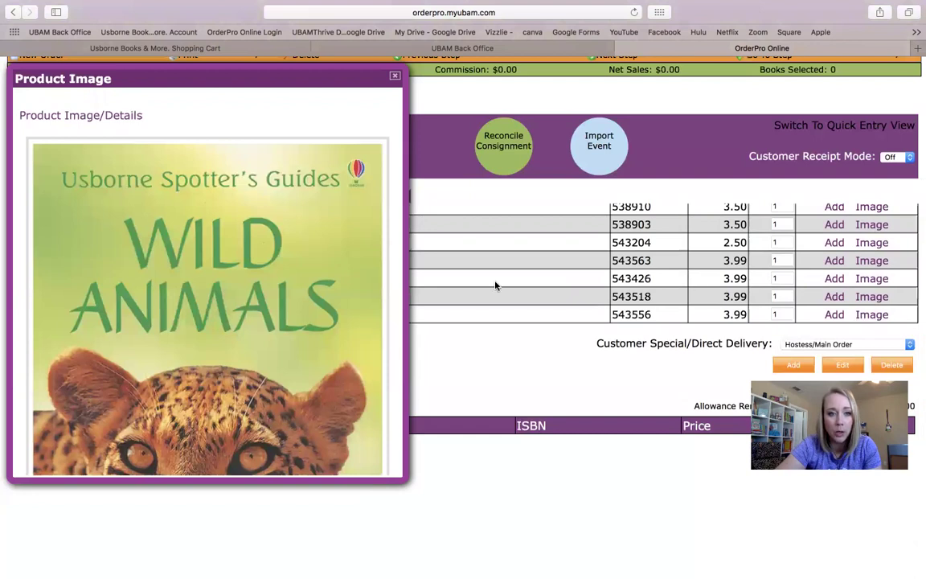
scroll(225, 257, "down", 5)
scroll(245, 276, "up", 5)
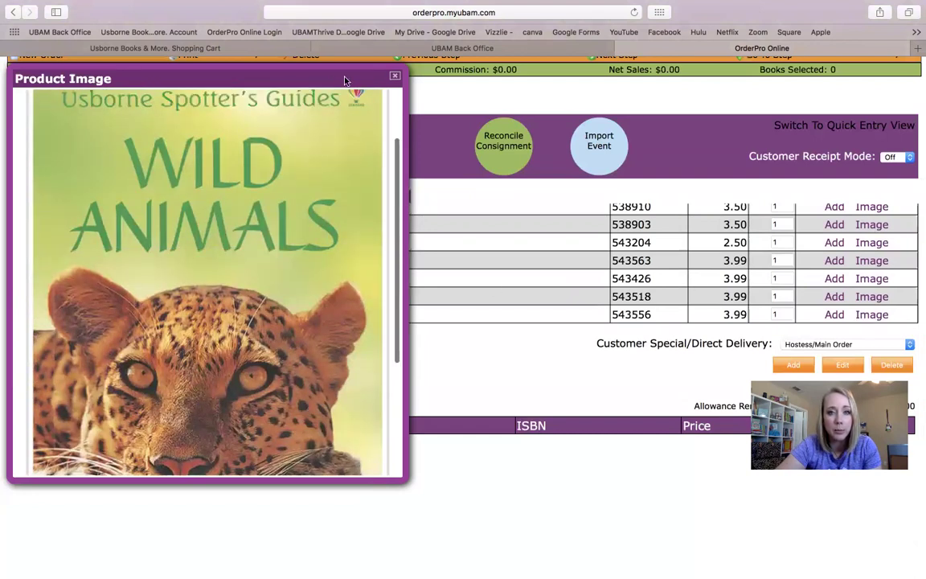
Close the Wild Animals product image and look back through the mini book results and the Party Bonus Books selection area
left_click(394, 77)
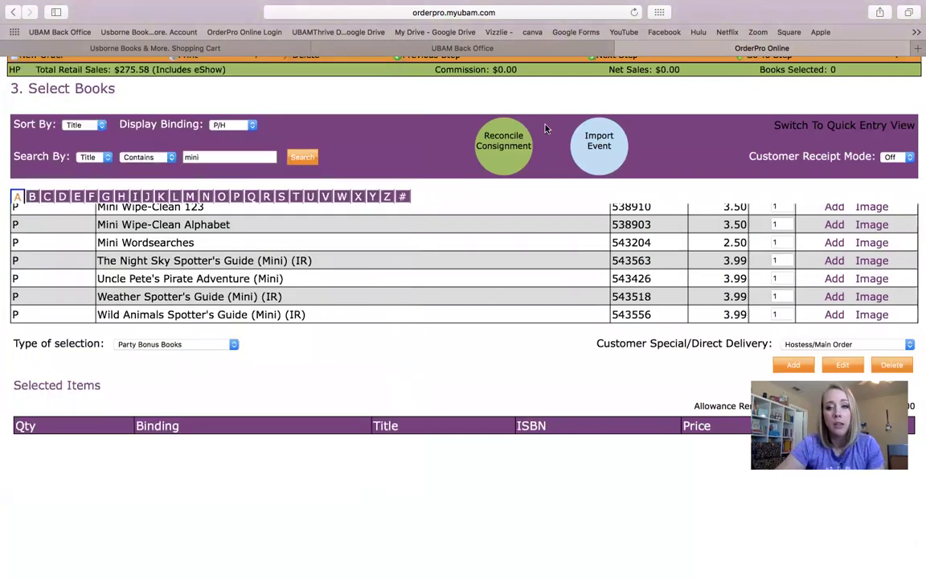
scroll(783, 274, "up", 3)
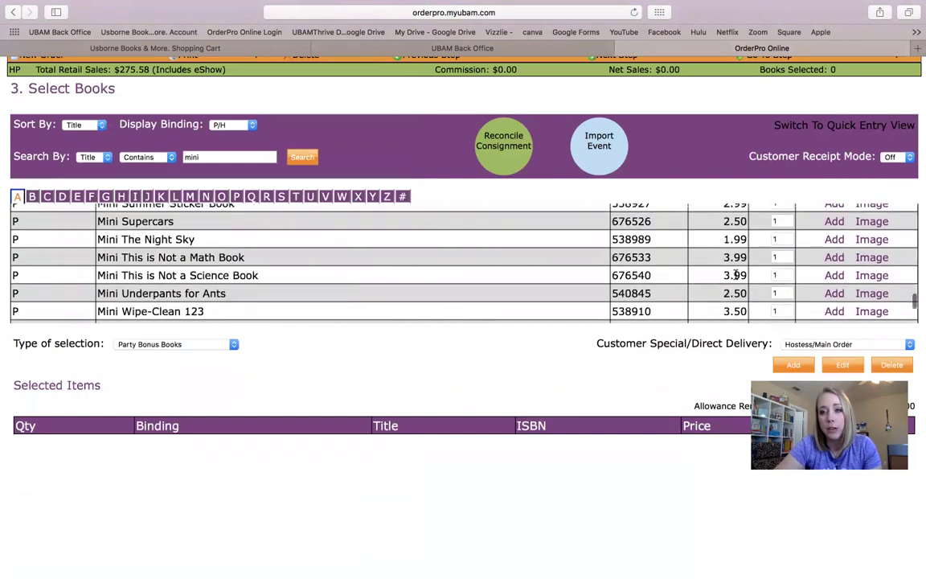
scroll(723, 234, "up", 2)
scroll(721, 231, "down", 2)
scroll(719, 230, "up", 4)
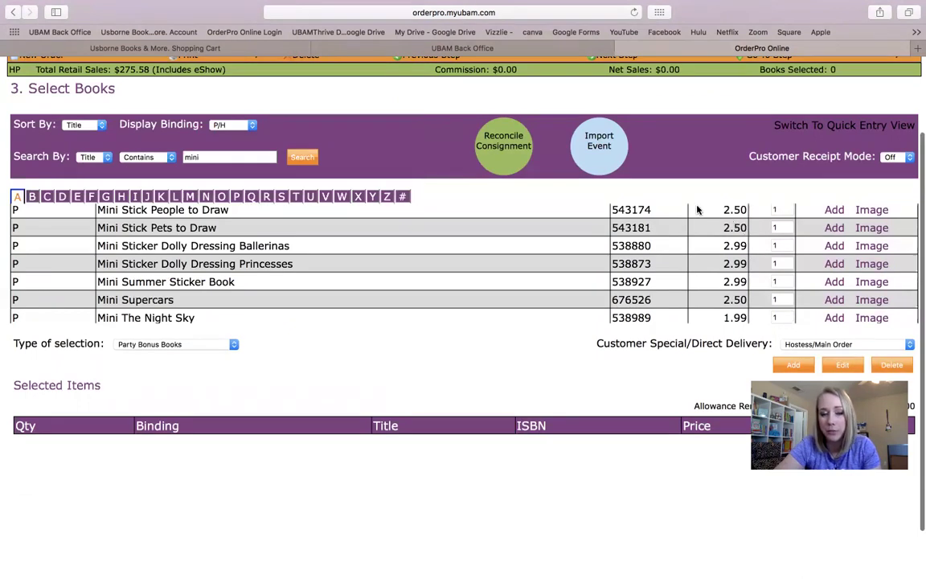
scroll(430, 248, "up", 15)
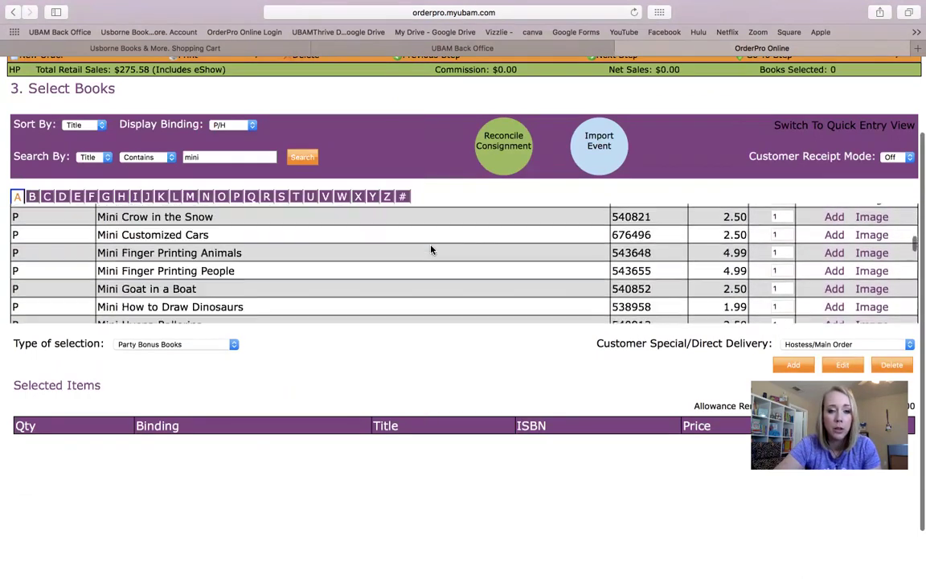
scroll(525, 249, "up", 10)
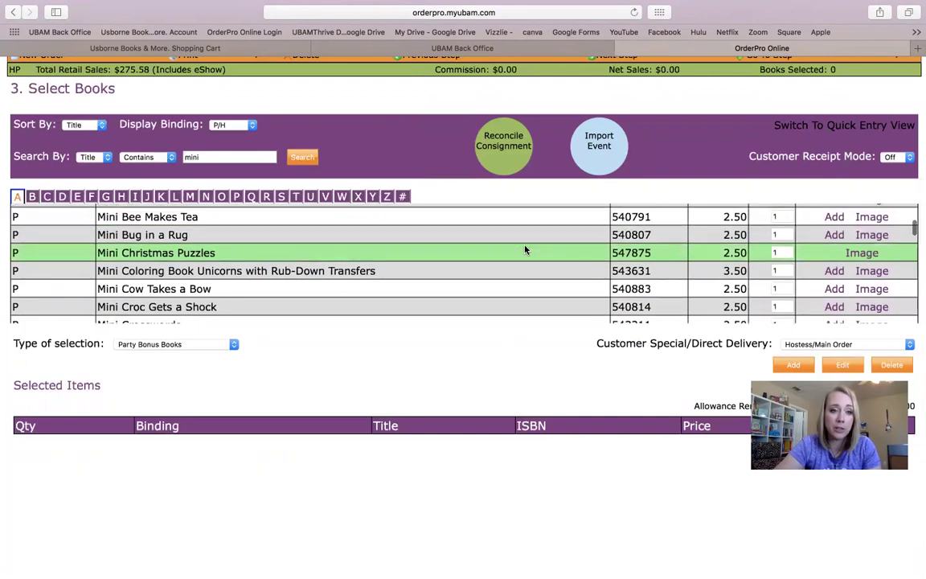
scroll(525, 249, "up", 4)
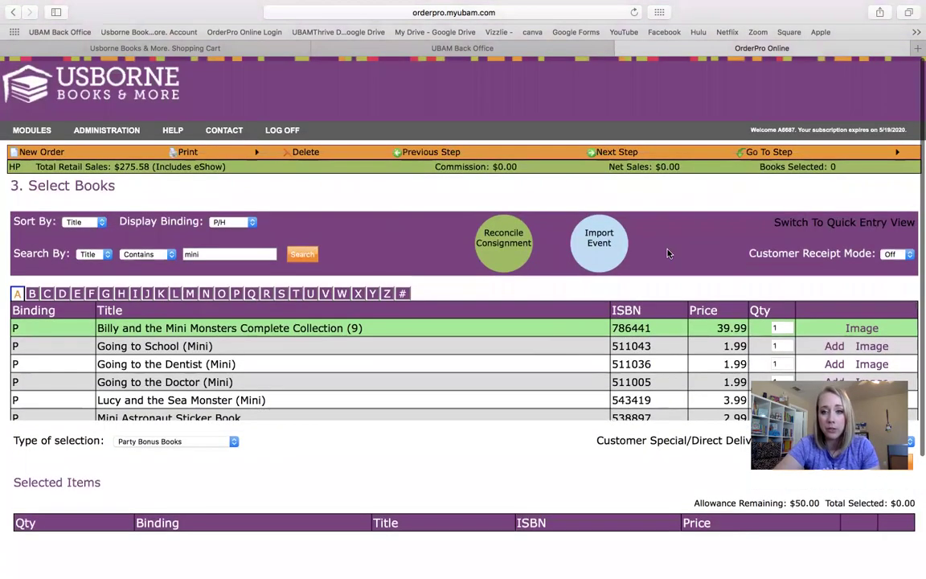
scroll(667, 253, "down", 5)
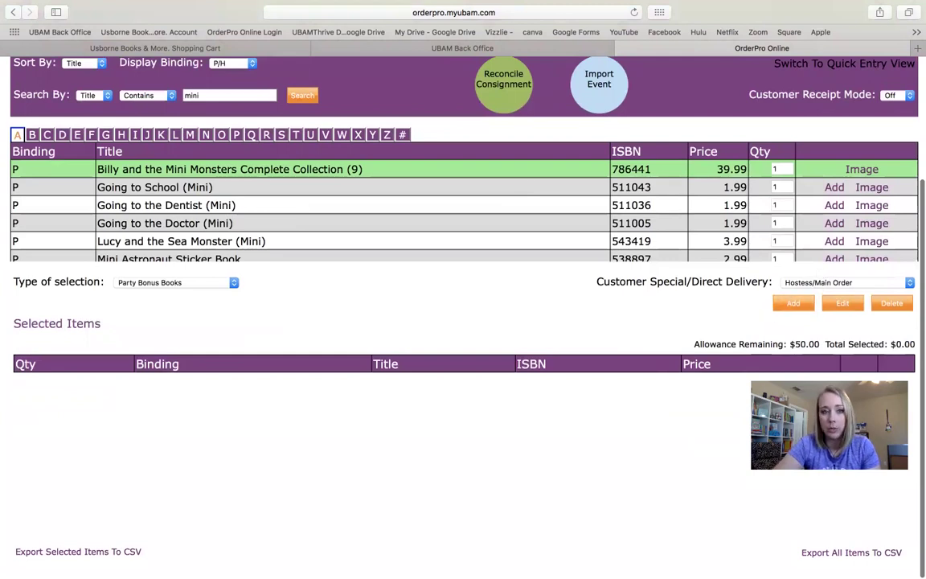
scroll(480, 544, "up", 5)
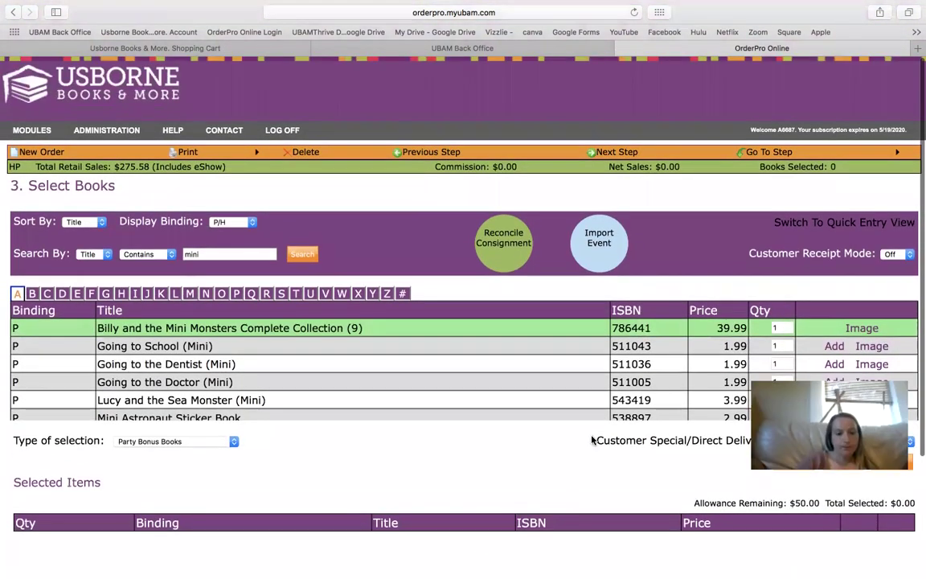
scroll(592, 439, "down", 2)
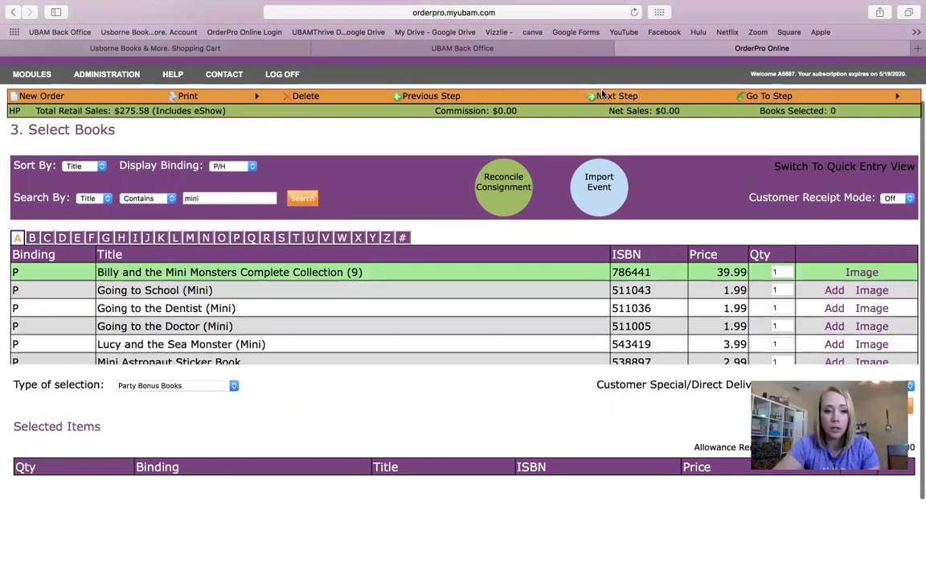
Advance to the Order Summary and review the sections from Merchandise at Retail through Recruiting Award and the final total
left_click(627, 97)
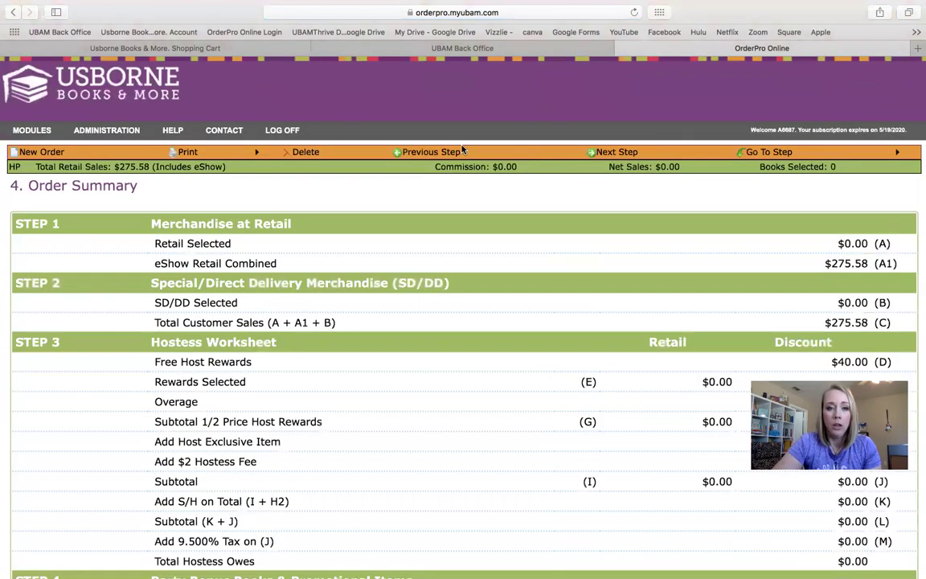
scroll(387, 227, "down", 5)
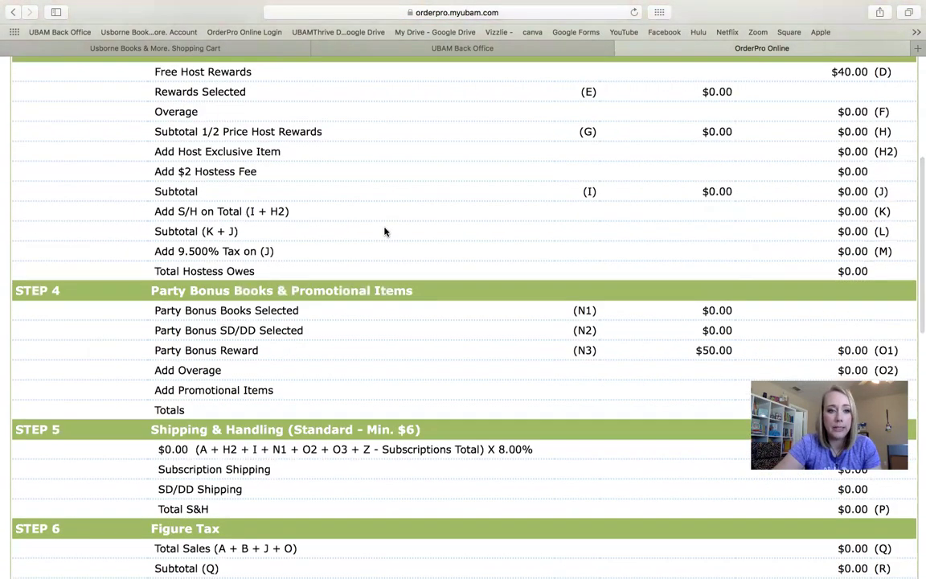
scroll(385, 231, "up", 3)
scroll(384, 232, "up", 1)
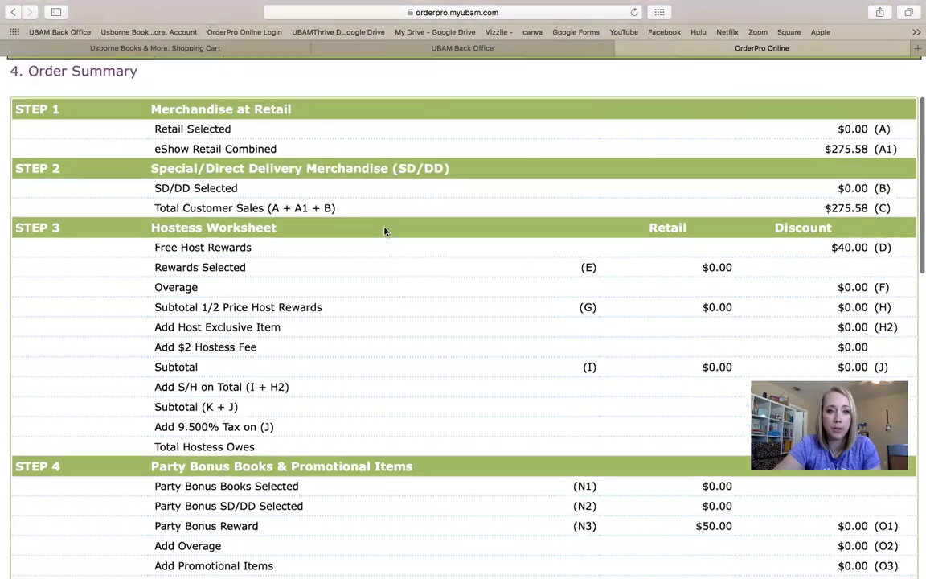
scroll(610, 272, "down", 5)
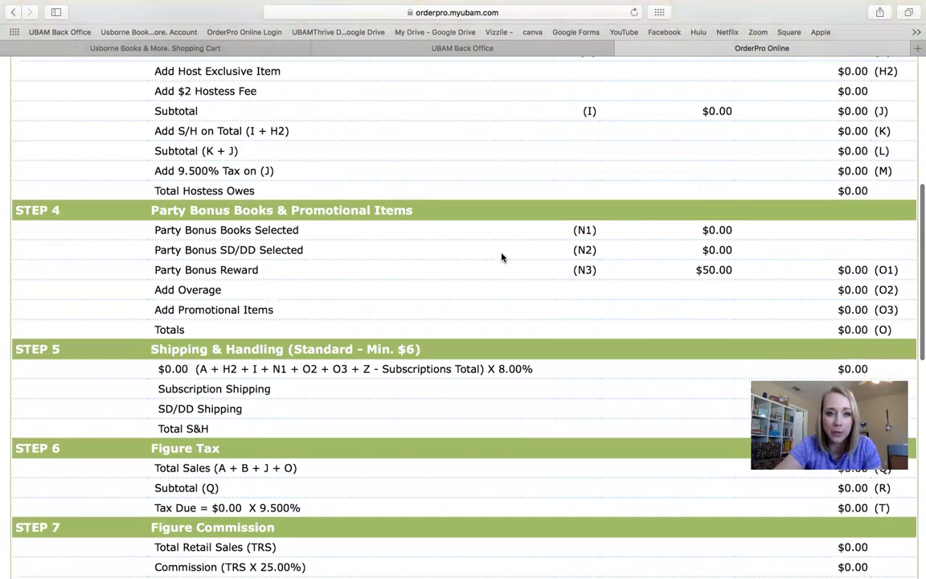
scroll(500, 258, "up", 2)
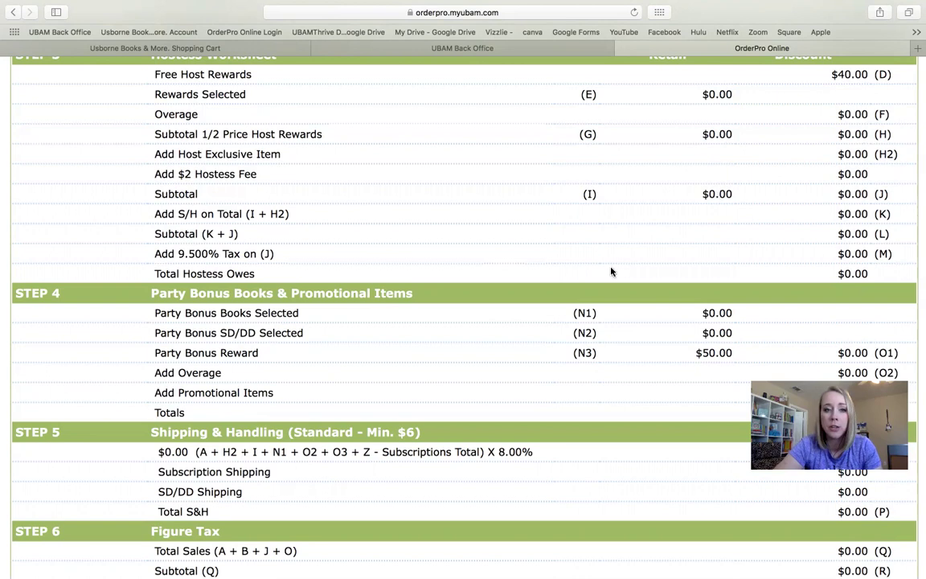
scroll(611, 272, "down", 1)
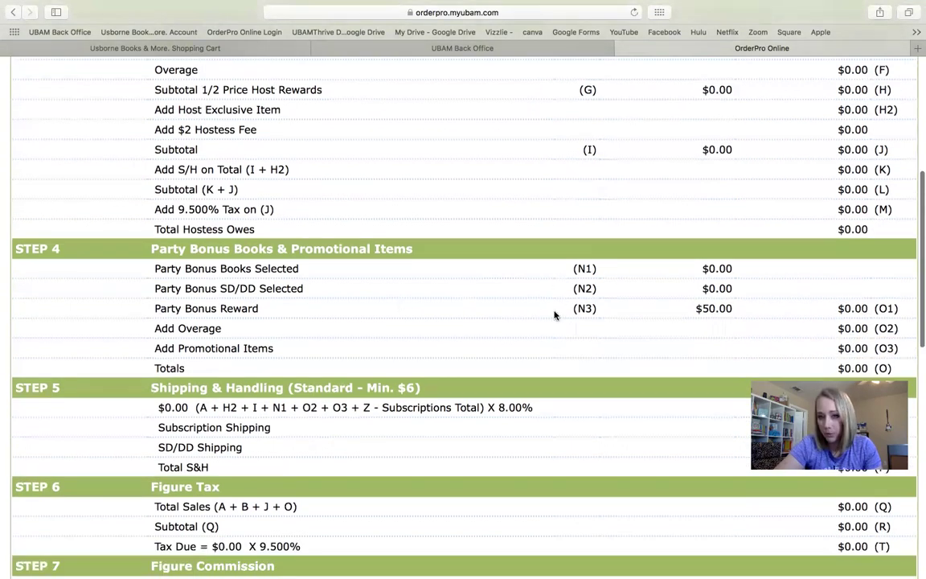
scroll(603, 335, "down", 3)
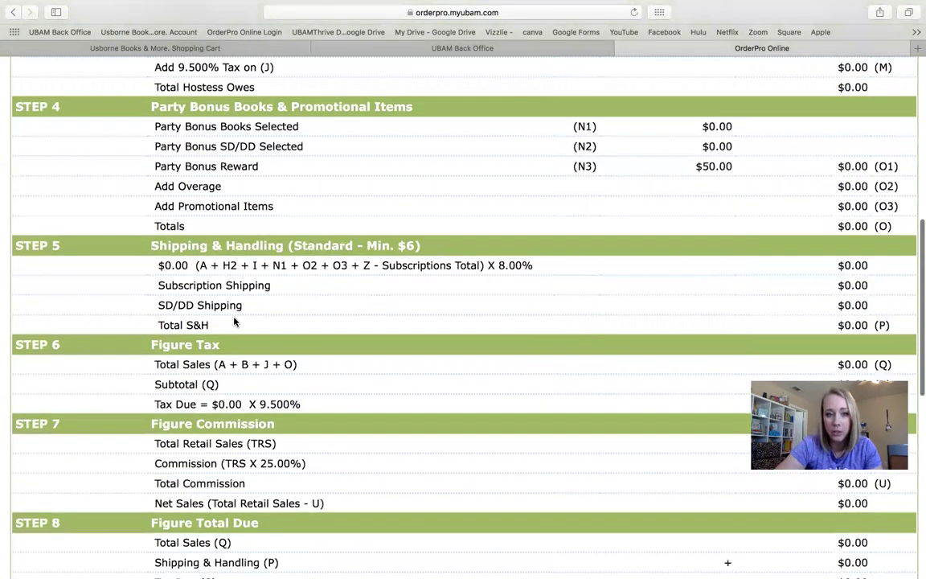
scroll(474, 402, "down", 1)
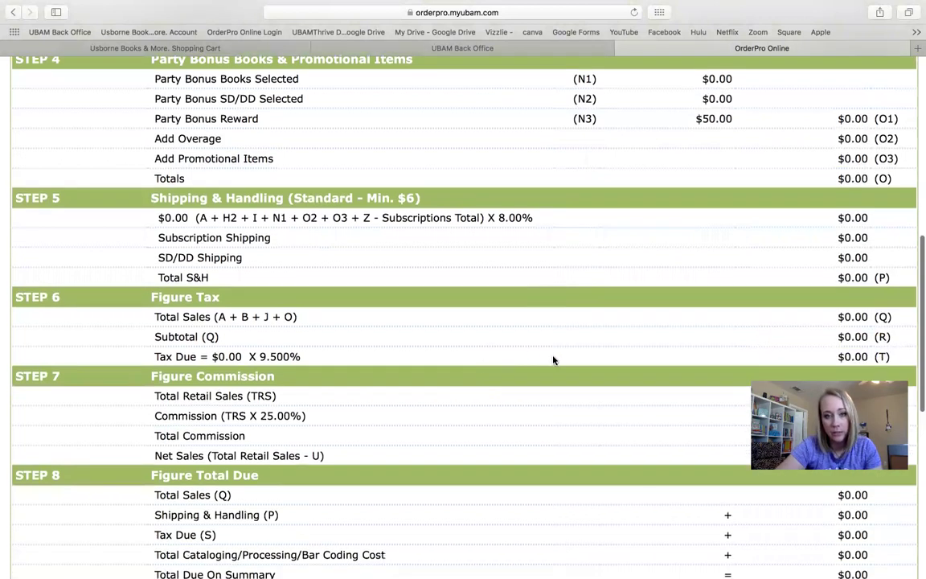
scroll(552, 360, "down", 6)
scroll(554, 359, "down", 5)
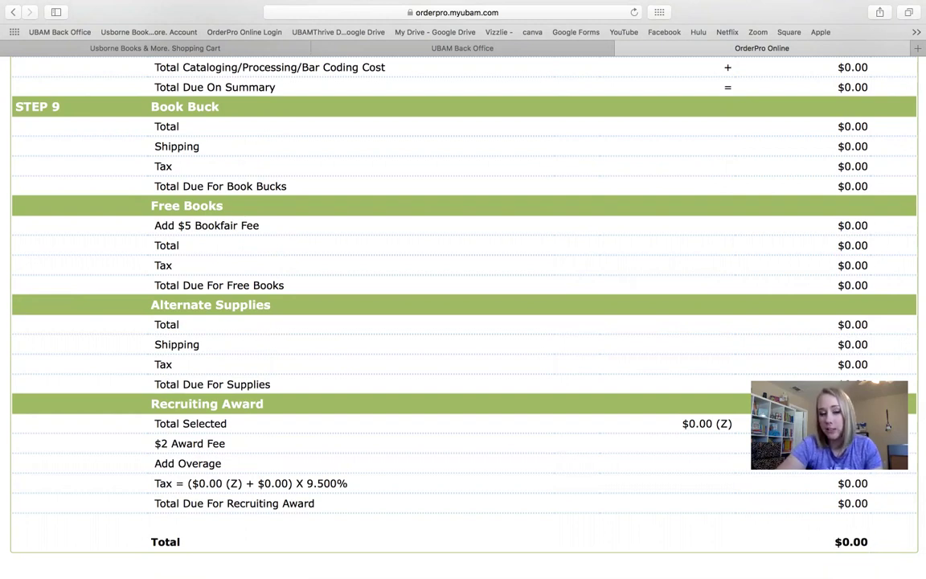
scroll(436, 524, "up", 20)
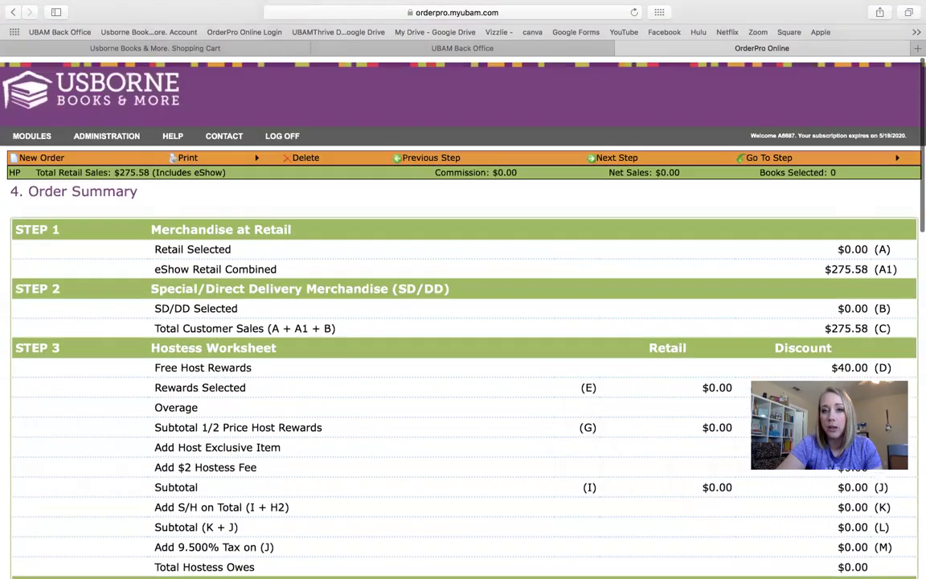
Go back to Select Books, return to the Order Summary, and check the total at its end
left_click(446, 152)
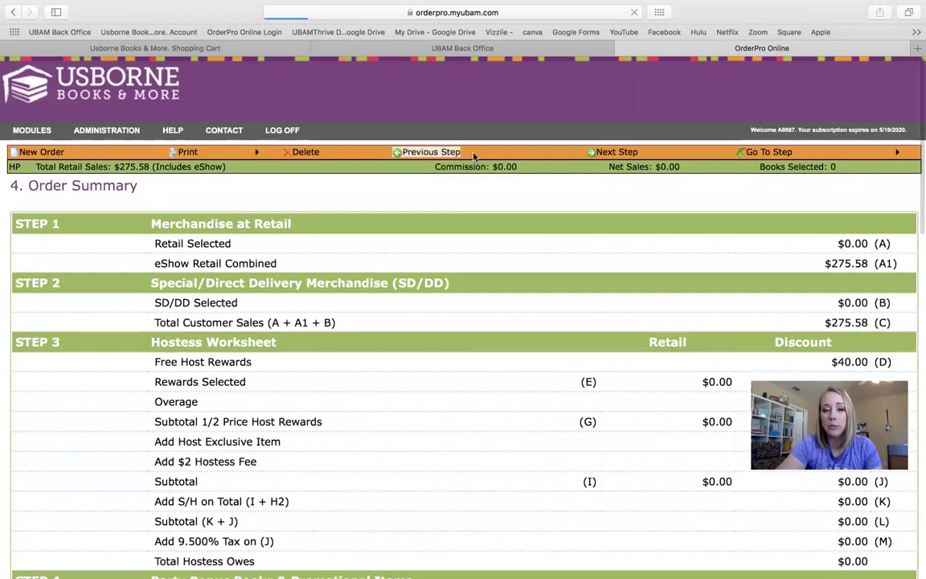
scroll(554, 262, "down", 5)
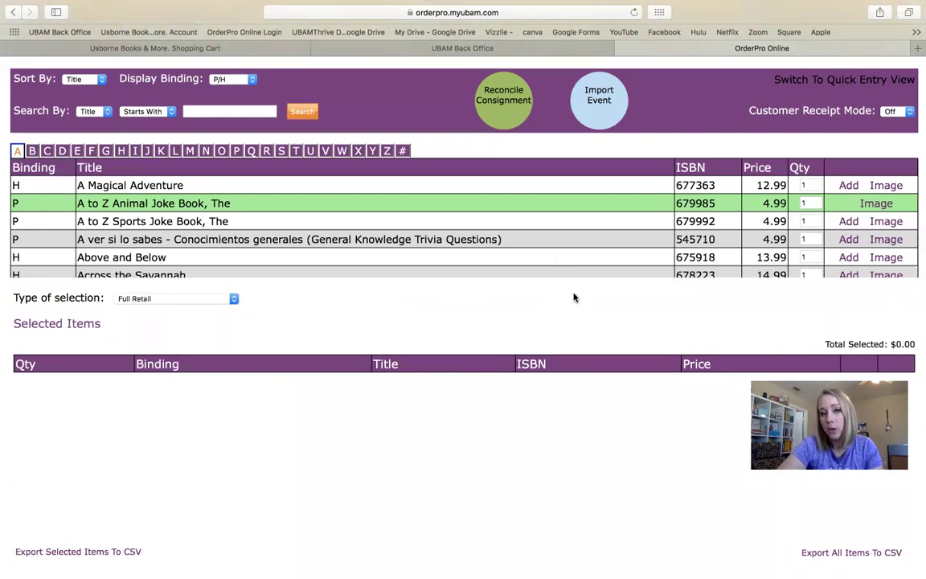
scroll(621, 169, "up", 4)
left_click(630, 153)
scroll(626, 155, "down", 15)
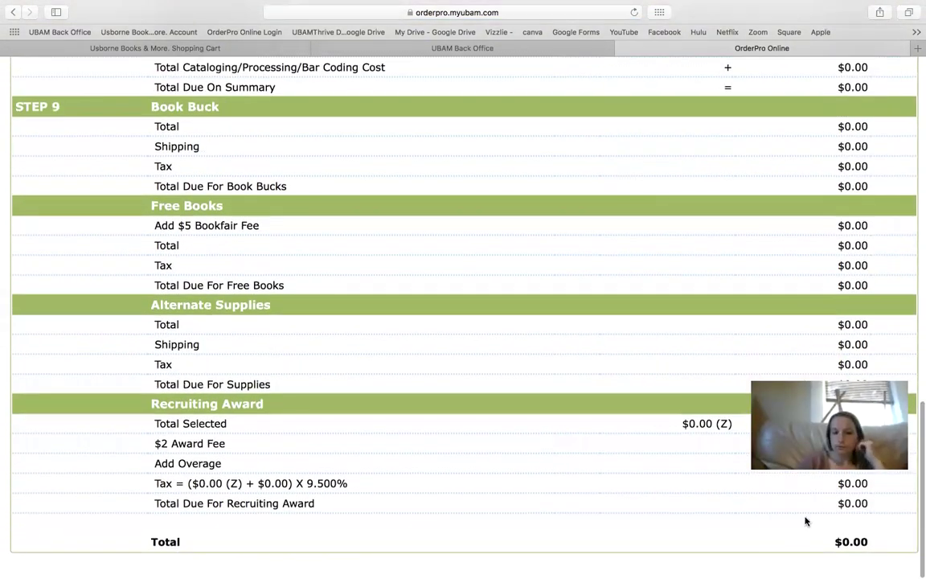
scroll(806, 519, "up", 15)
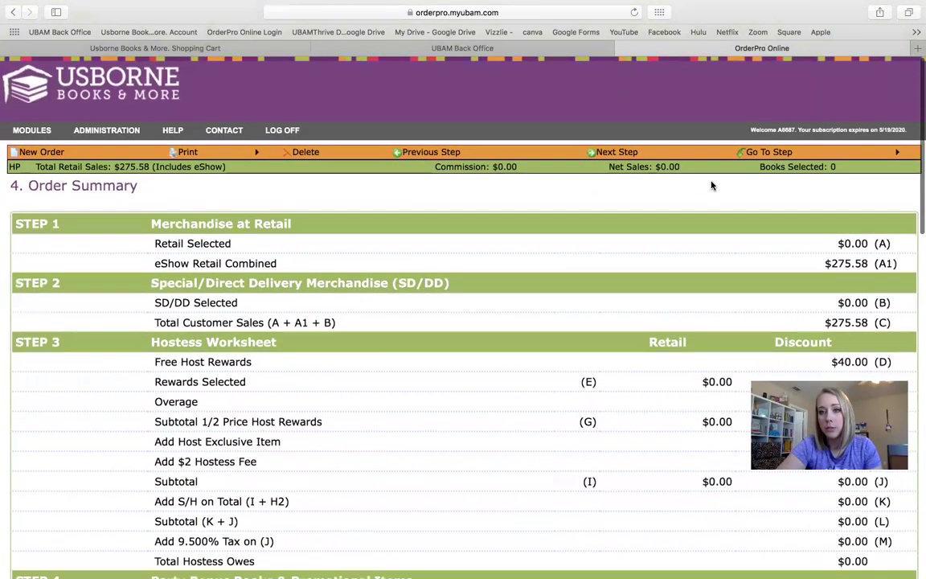
Advance to the Payment Summary and look over its consultant, customer and non-applied payment sections
left_click(625, 152)
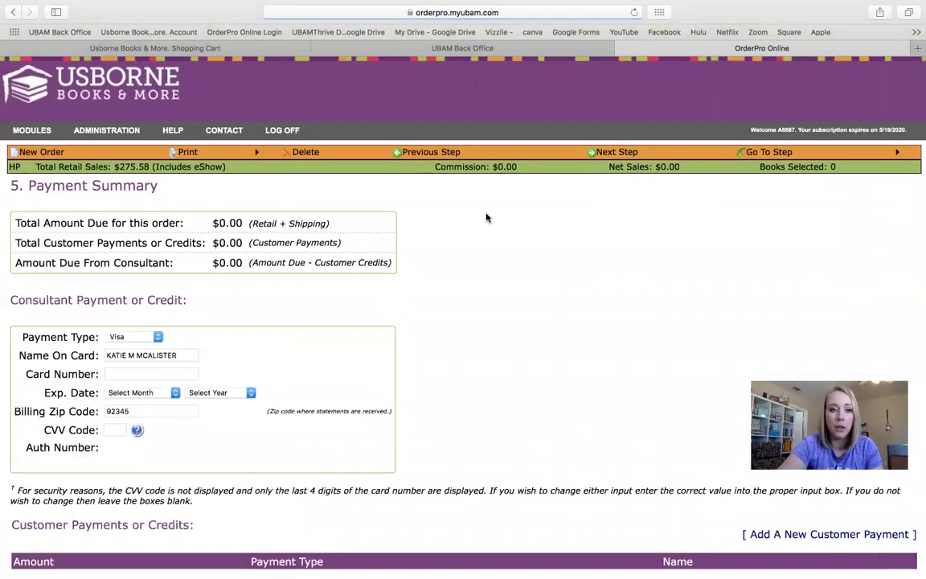
scroll(210, 247, "down", 3)
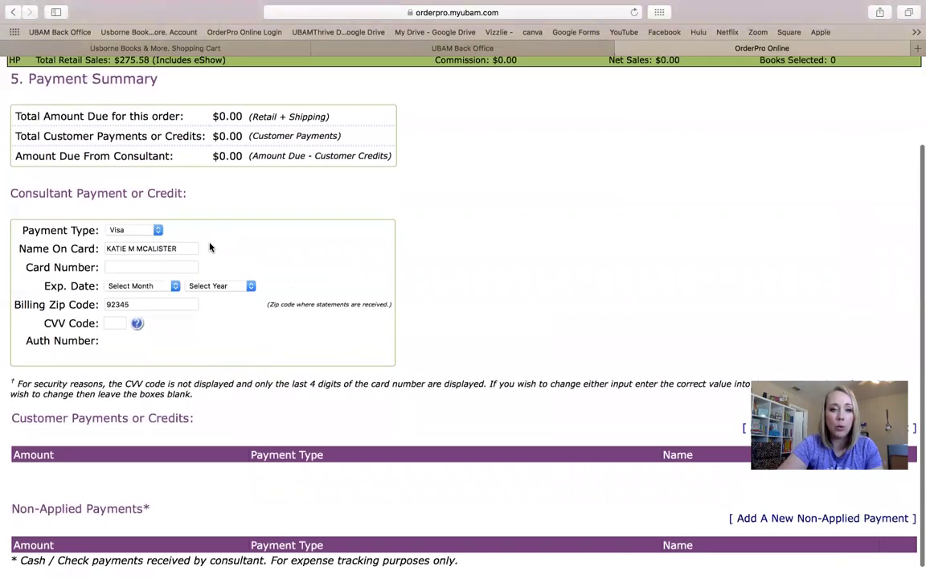
scroll(210, 247, "up", 2)
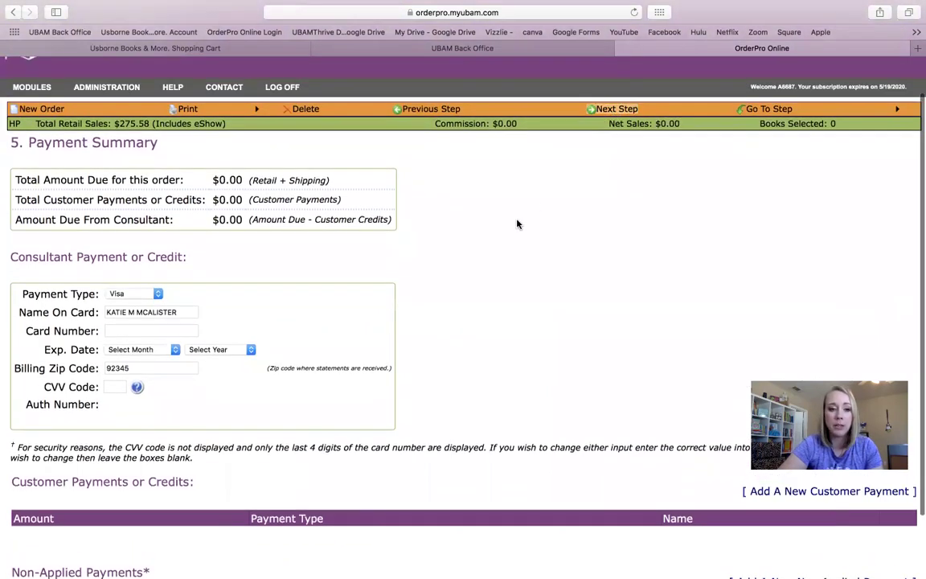
scroll(517, 222, "down", 2)
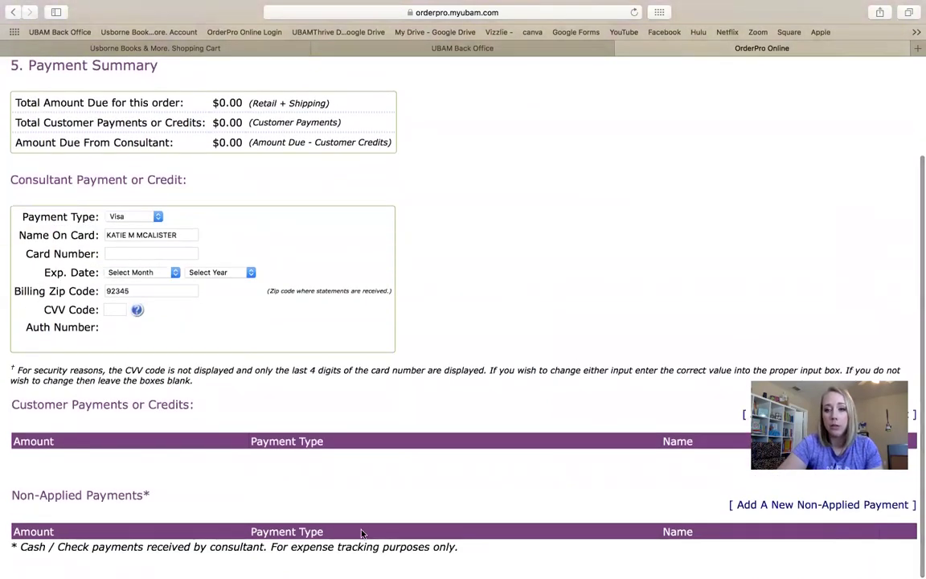
Start a new customer payment with the amount 50.00, look at its payment type options, and close the form without adding it
left_click(788, 413)
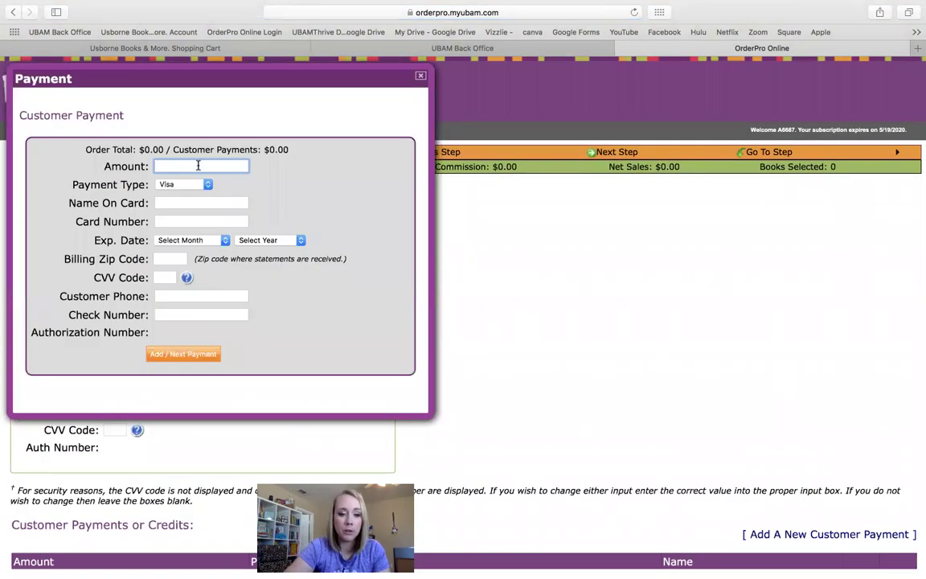
type("50.00")
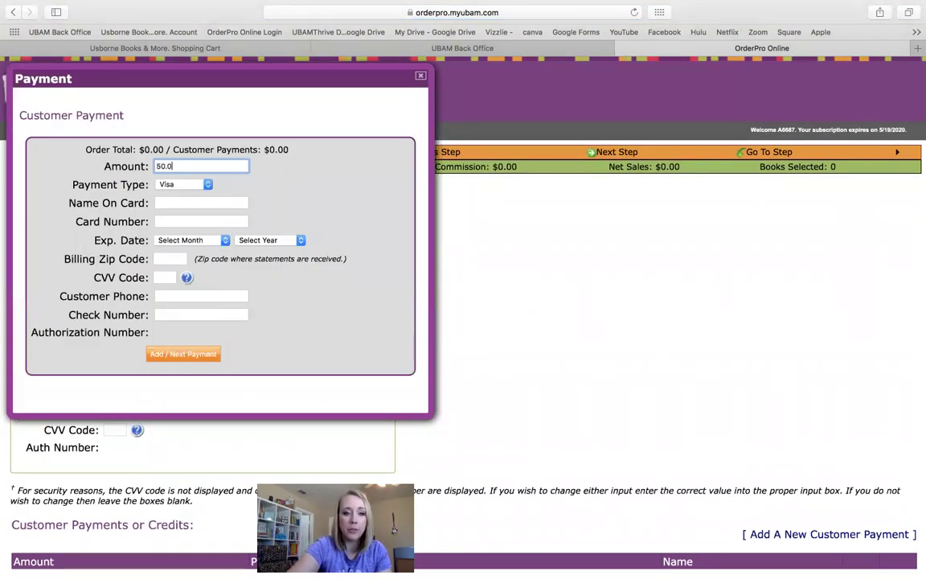
left_click(178, 188)
left_click(184, 184)
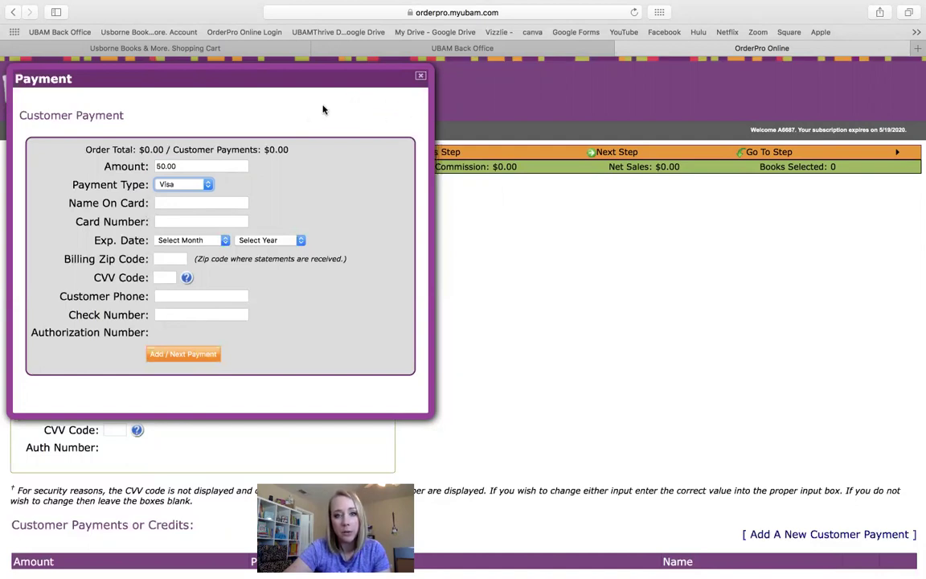
left_click(420, 77)
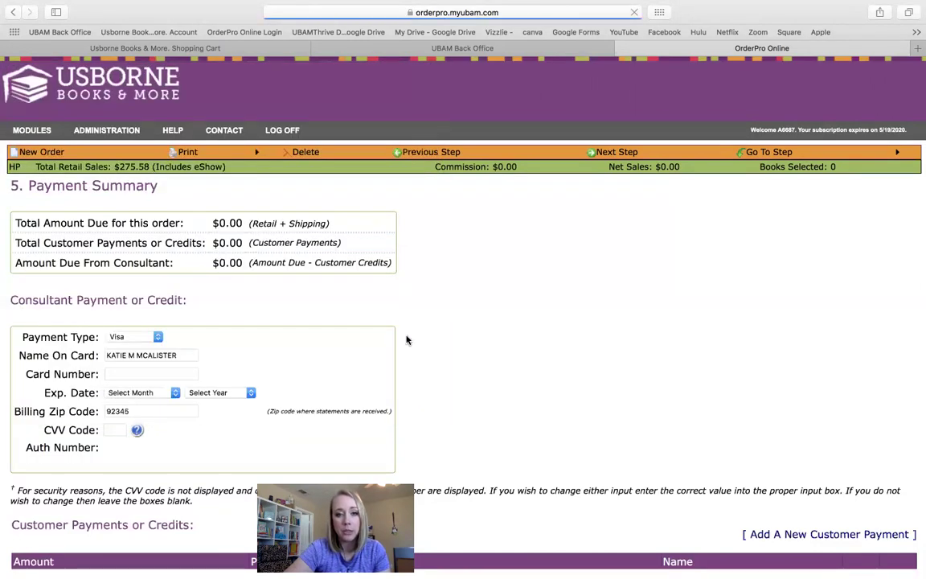
Examine the Consultant Payment or Credit fields and the customer payment lists on the Payment Summary
scroll(386, 321, "down", 1)
scroll(248, 255, "down", 2)
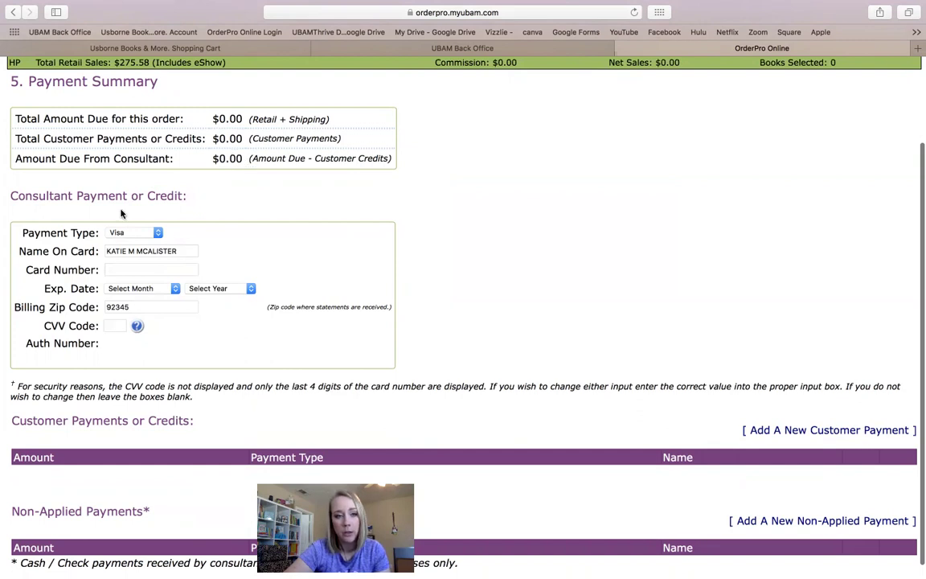
scroll(127, 216, "down", 1)
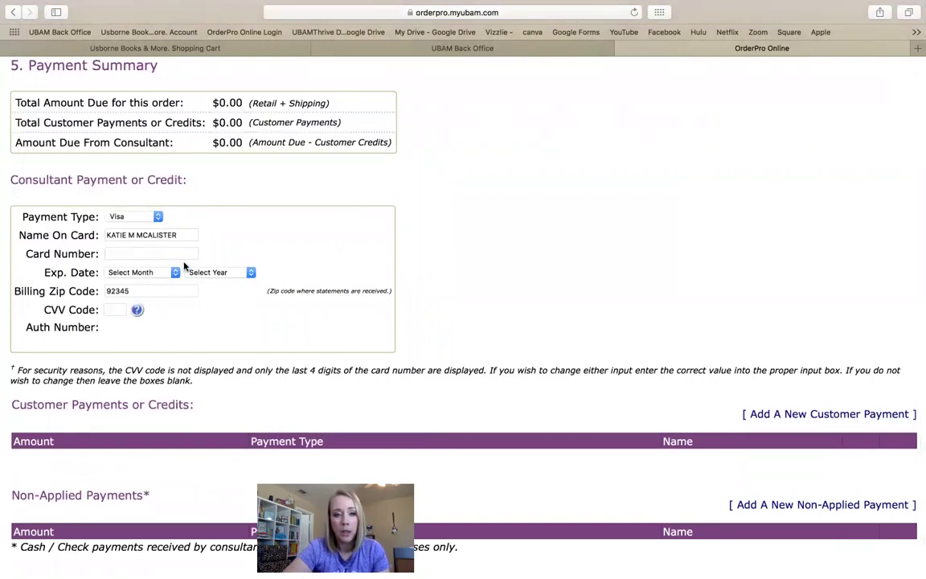
scroll(187, 267, "up", 1)
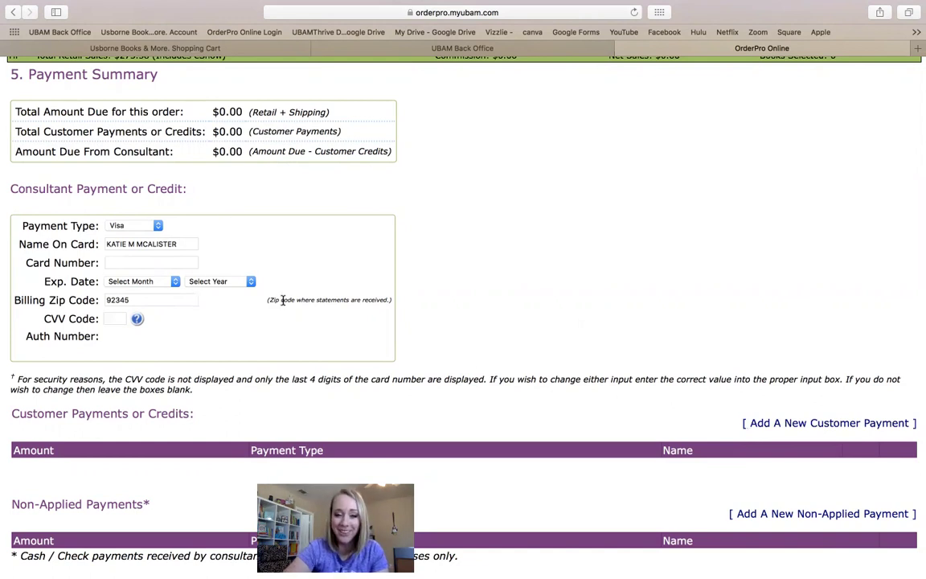
scroll(464, 291, "up", 1)
scroll(464, 291, "down", 2)
scroll(649, 347, "up", 4)
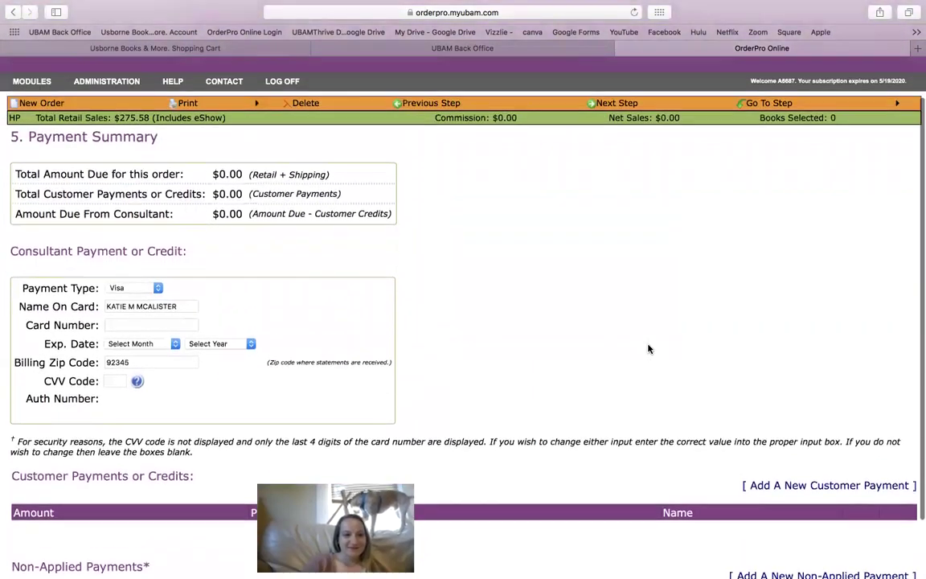
Look over the Payment Summary, and advance to the Final Review to read the unclaimed benefits
scroll(794, 500, "up", 2)
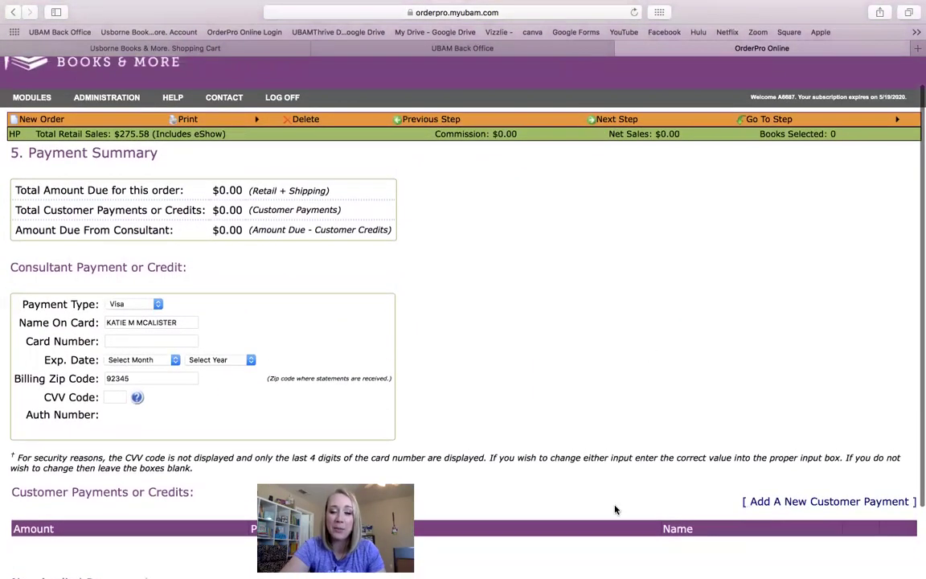
scroll(615, 510, "down", 4)
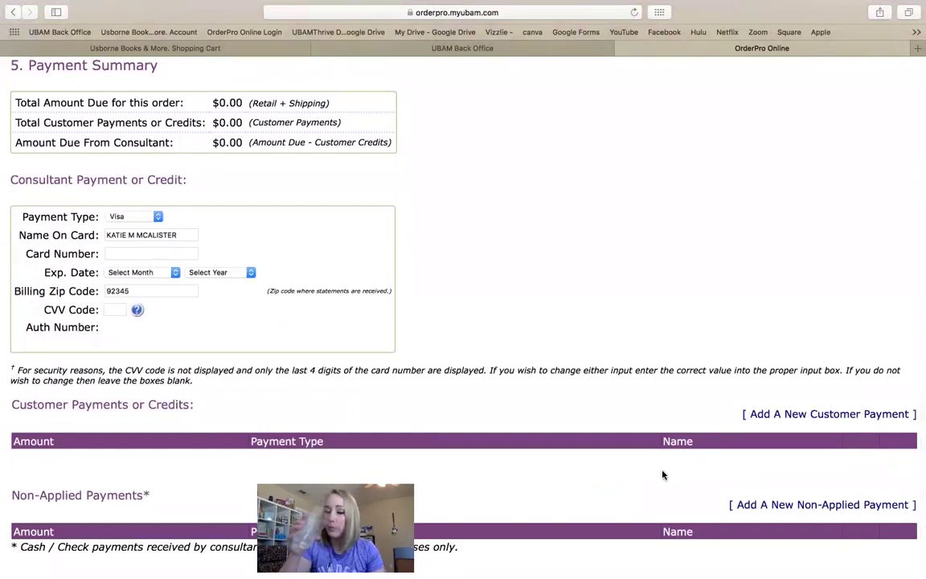
scroll(868, 355, "up", 3)
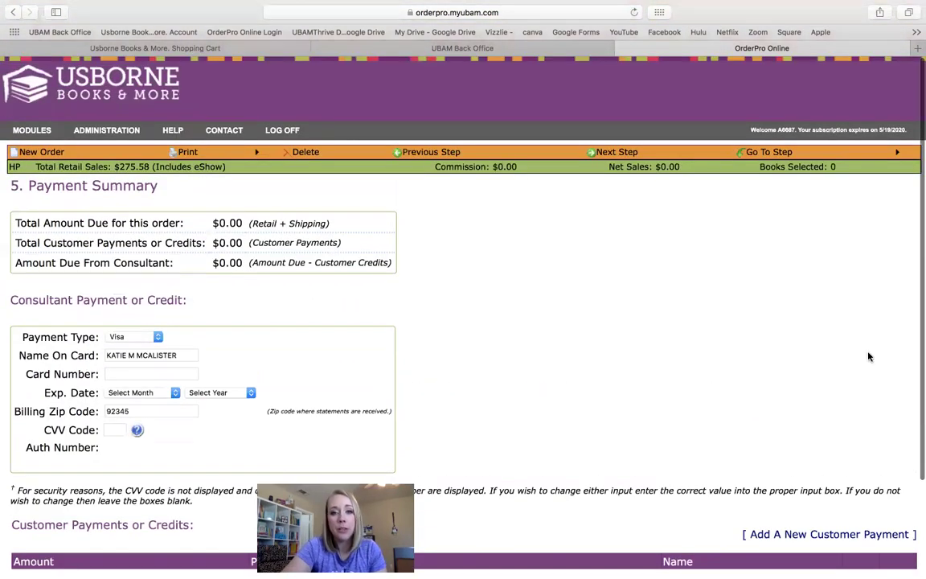
left_click(614, 152)
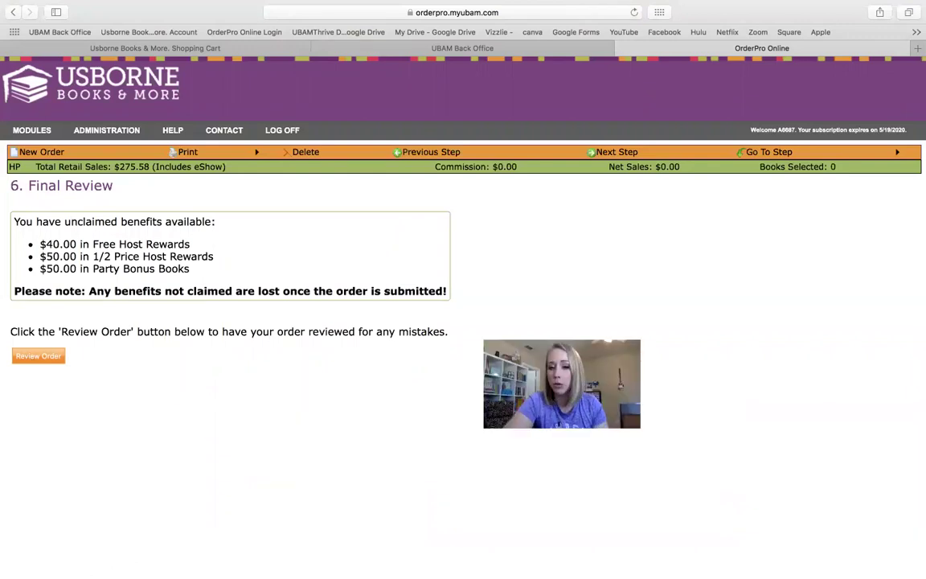
scroll(188, 410, "down", 1)
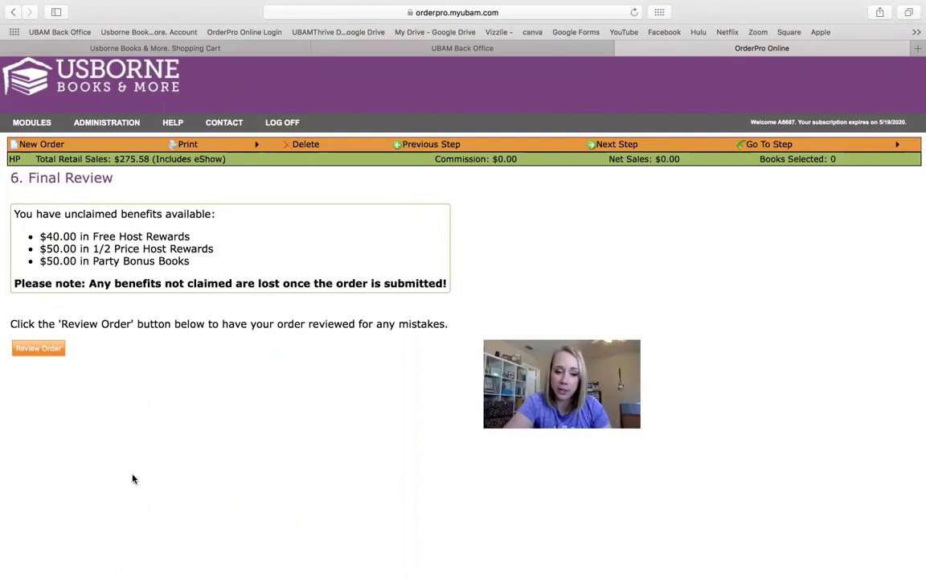
scroll(134, 479, "down", 1)
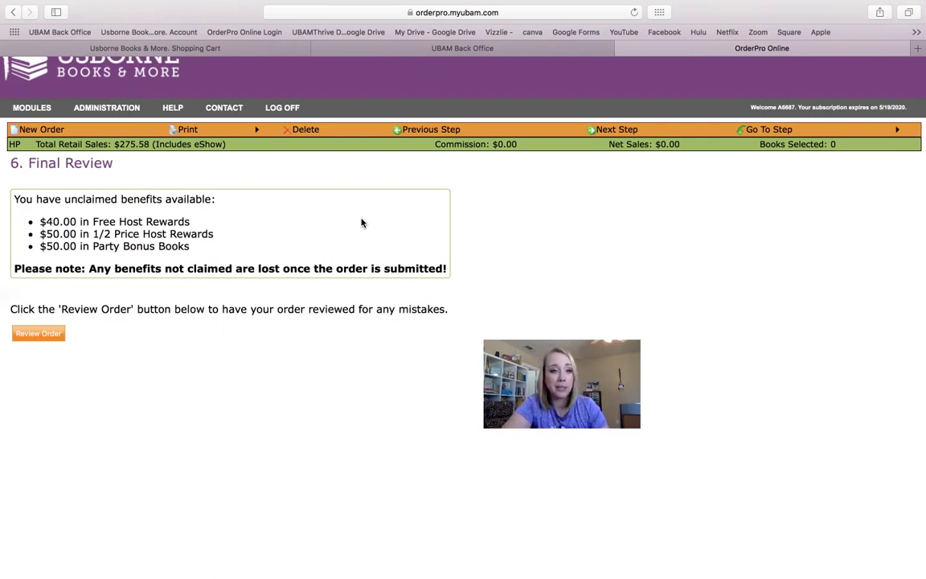
scroll(63, 310, "up", 2)
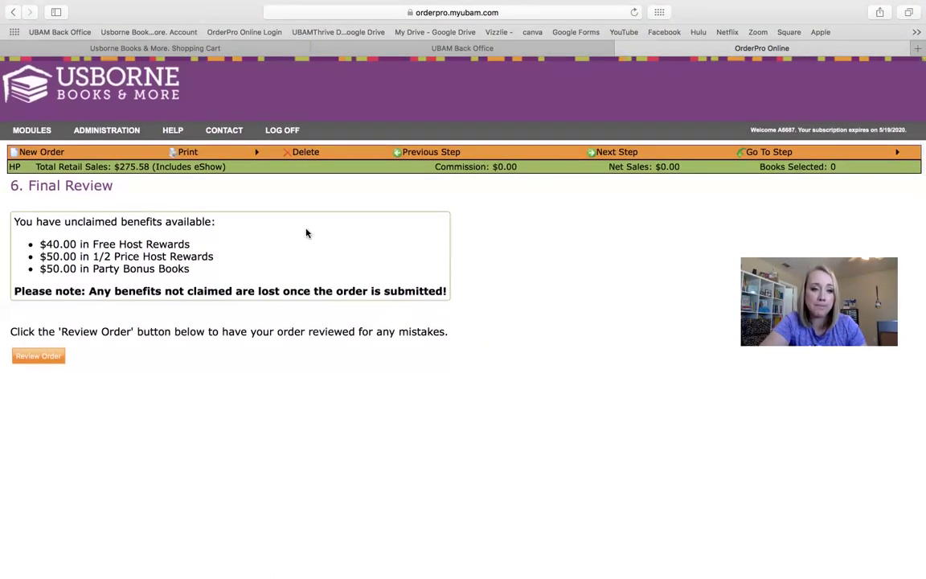
Return to Select Books and browse the book titles listed under the letter A
left_click(422, 153)
left_click(422, 153)
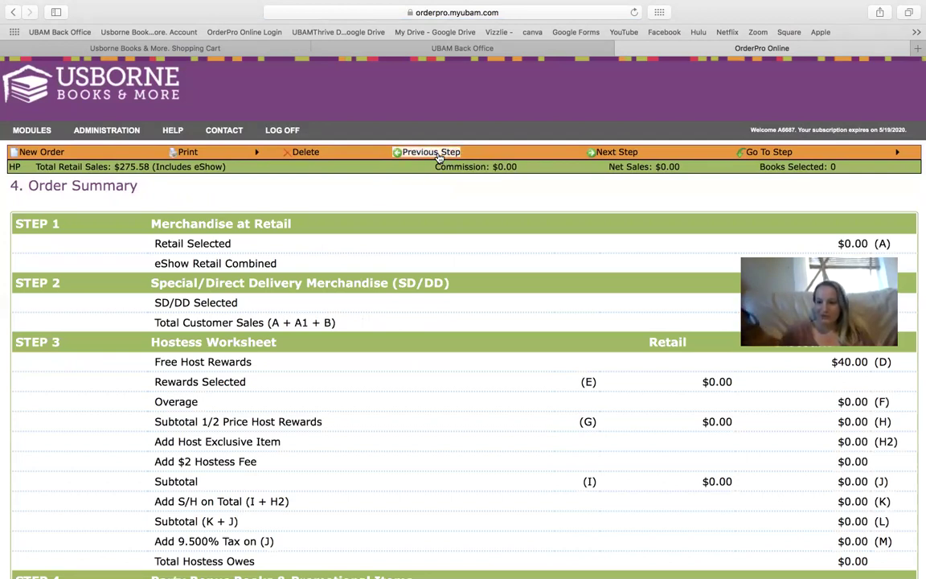
left_click(439, 155)
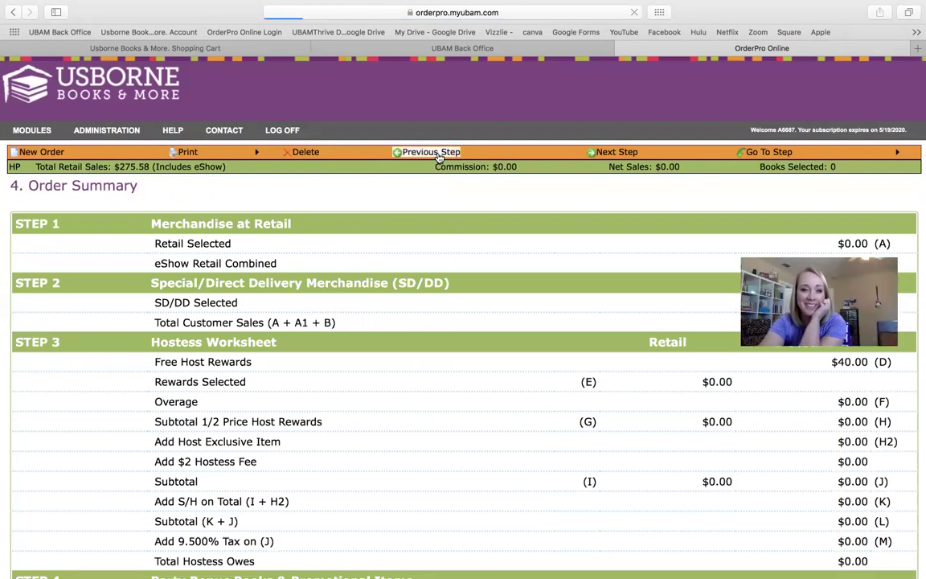
scroll(345, 265, "down", 2)
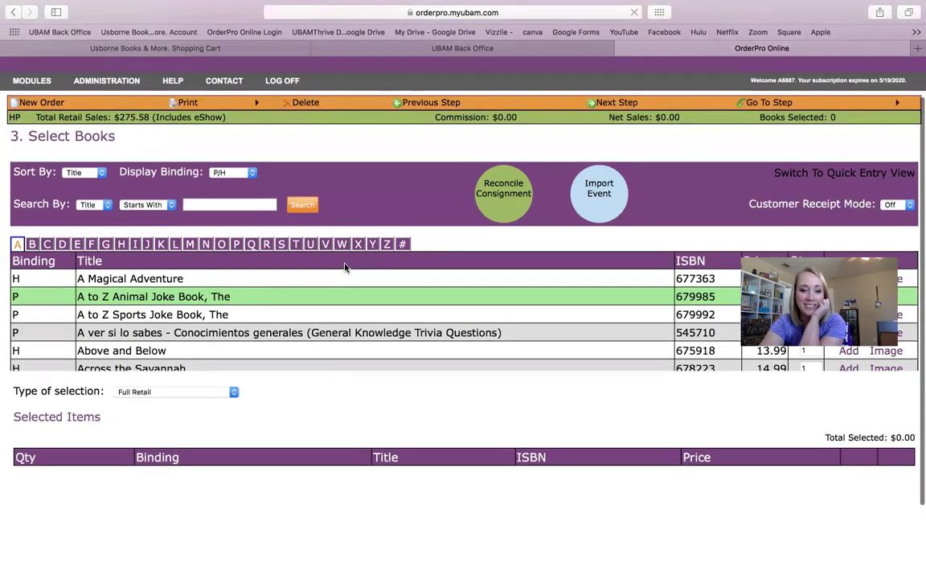
scroll(345, 267, "down", 10)
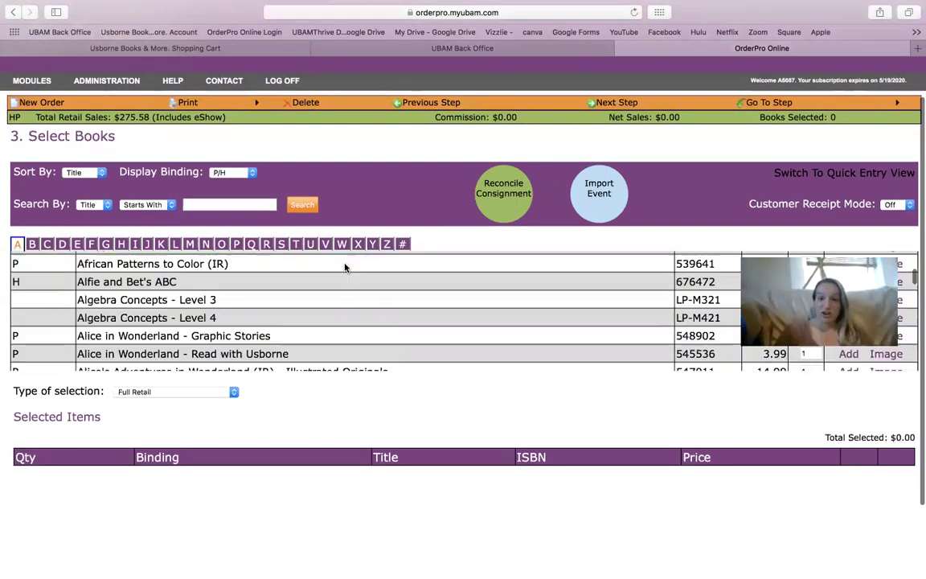
scroll(345, 267, "down", 12)
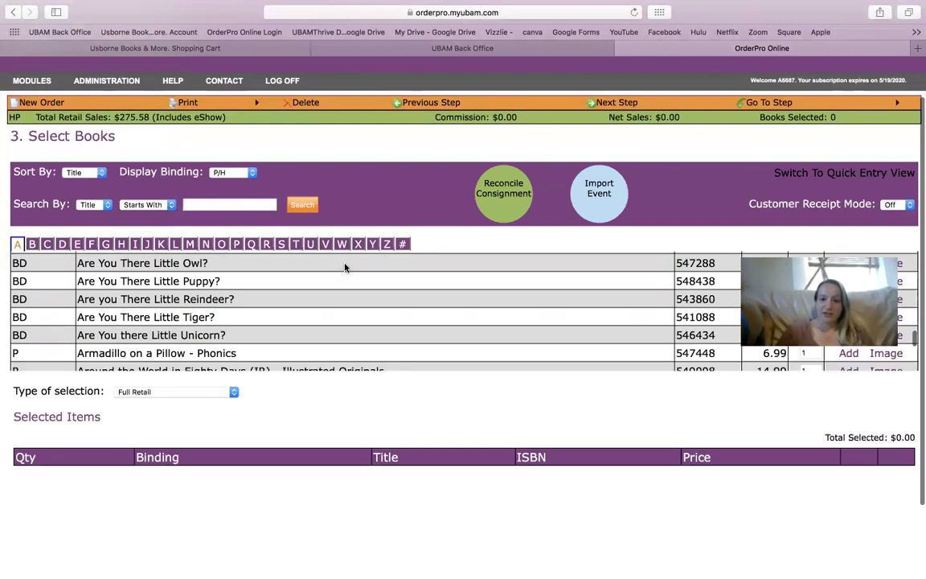
scroll(344, 268, "down", 4)
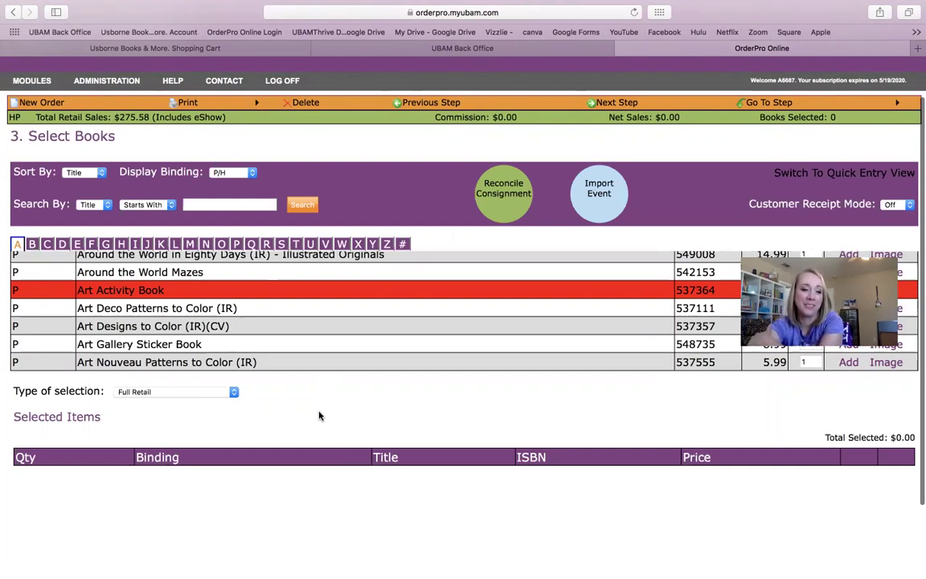
scroll(318, 416, "up", 1)
scroll(319, 416, "down", 5)
scroll(320, 415, "down", 5)
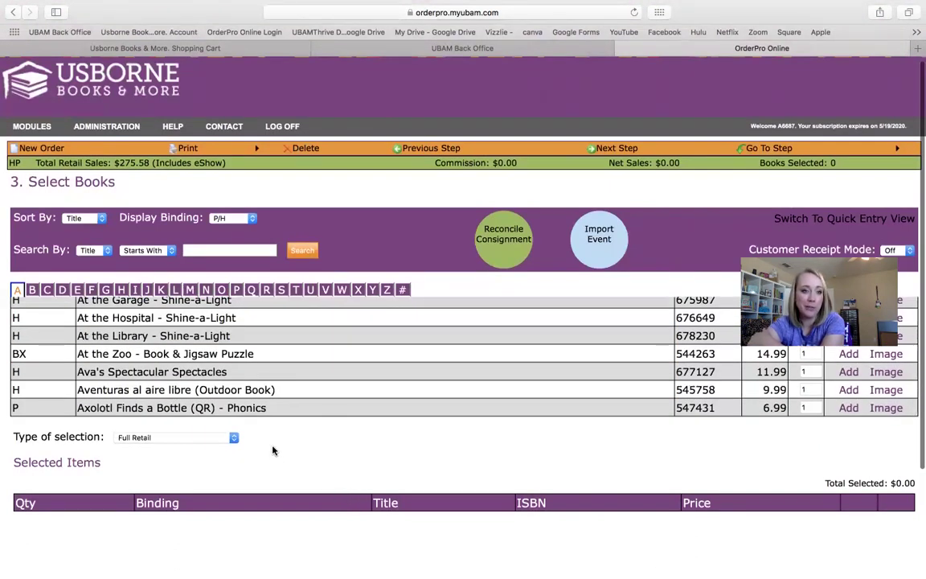
scroll(235, 364, "up", 2)
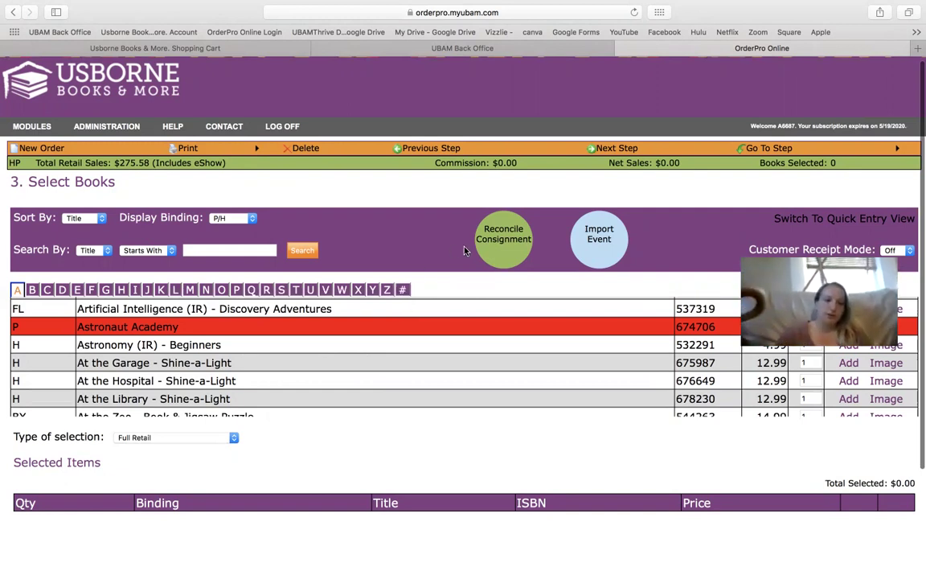
Check the Party Bonus Books selection type and its allowance, and switch the type of selection to Free Host Rewards
left_click(228, 442)
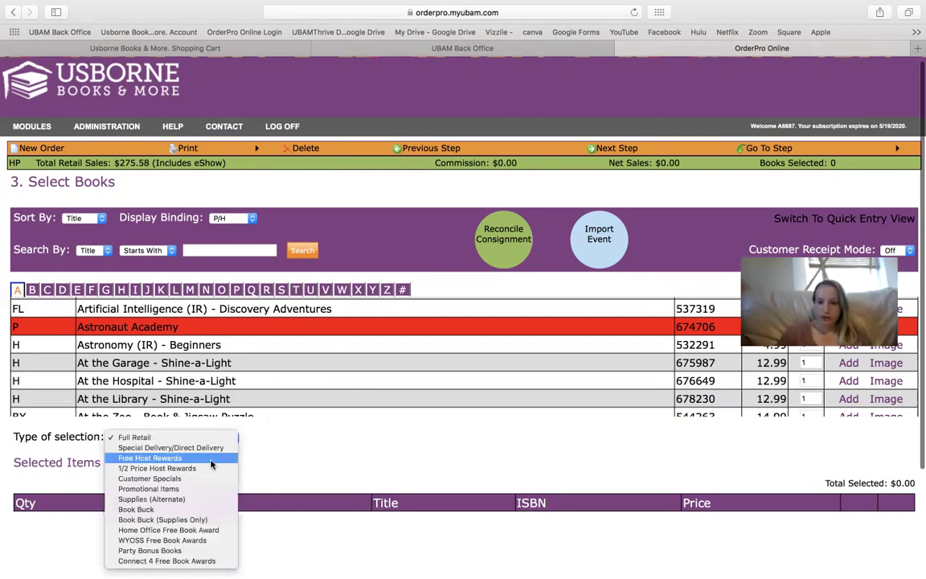
left_click(161, 550)
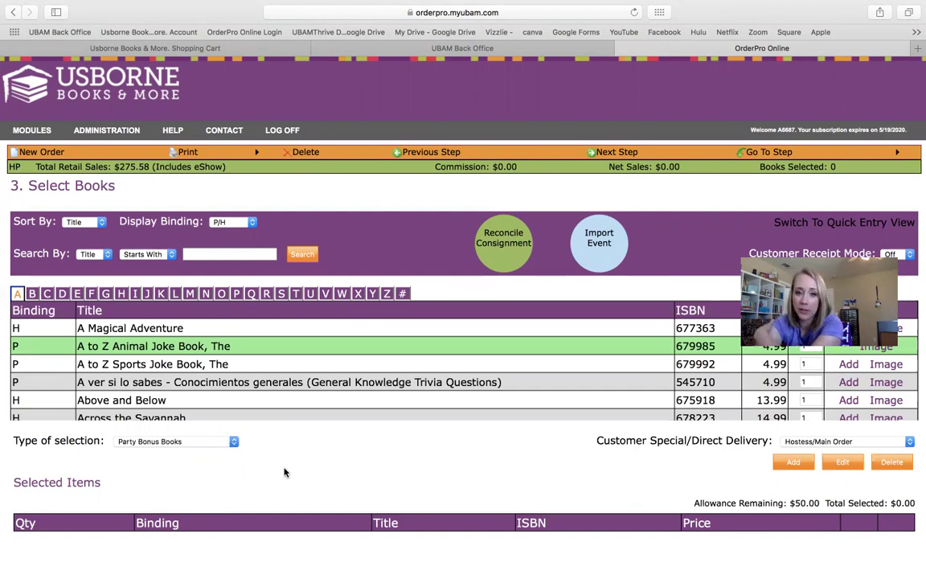
left_click(175, 441)
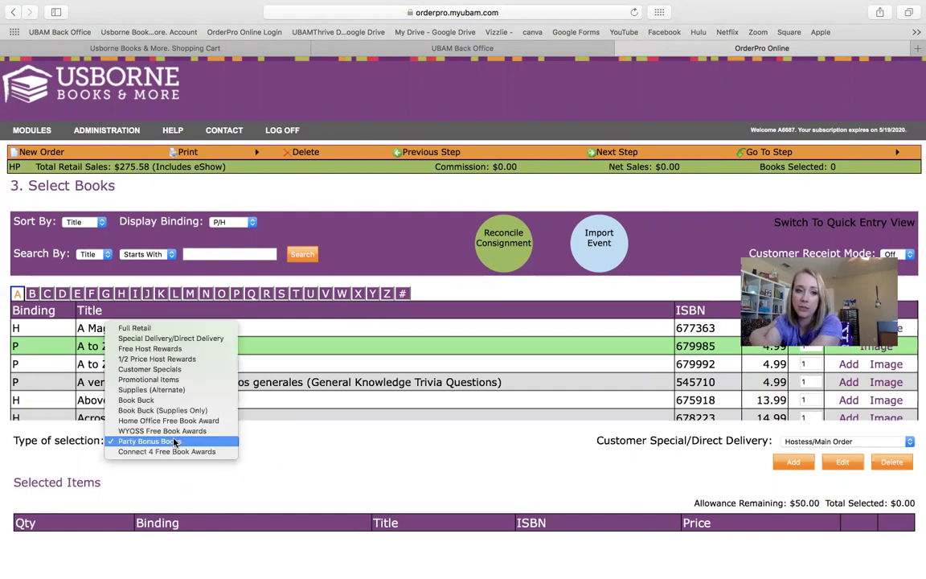
left_click(162, 348)
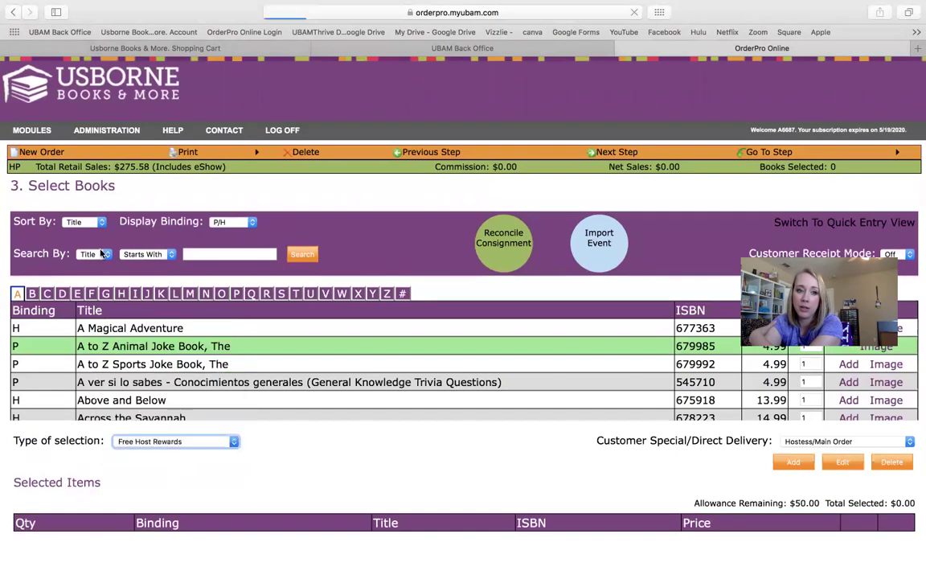
Search for book titles containing "mini" and browse the matching books
left_click(101, 254)
left_click(103, 254)
left_click(146, 254)
left_click(142, 243)
left_click(188, 254)
type("mini")
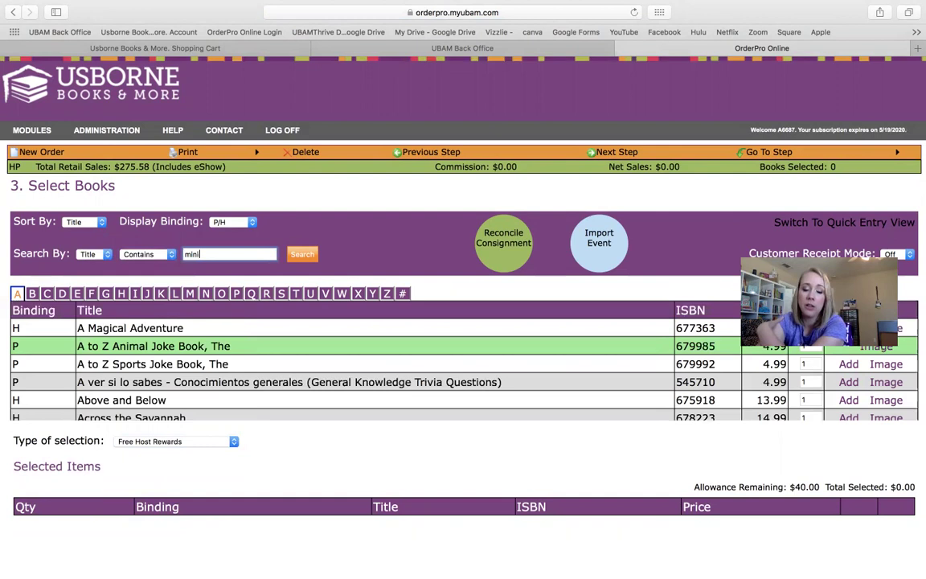
scroll(545, 401, "down", 5)
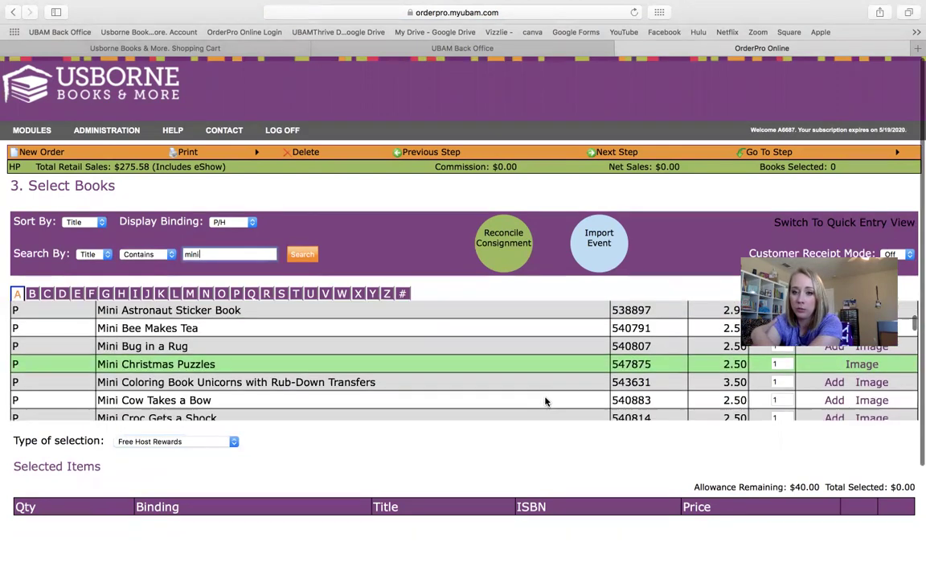
scroll(545, 401, "down", 3)
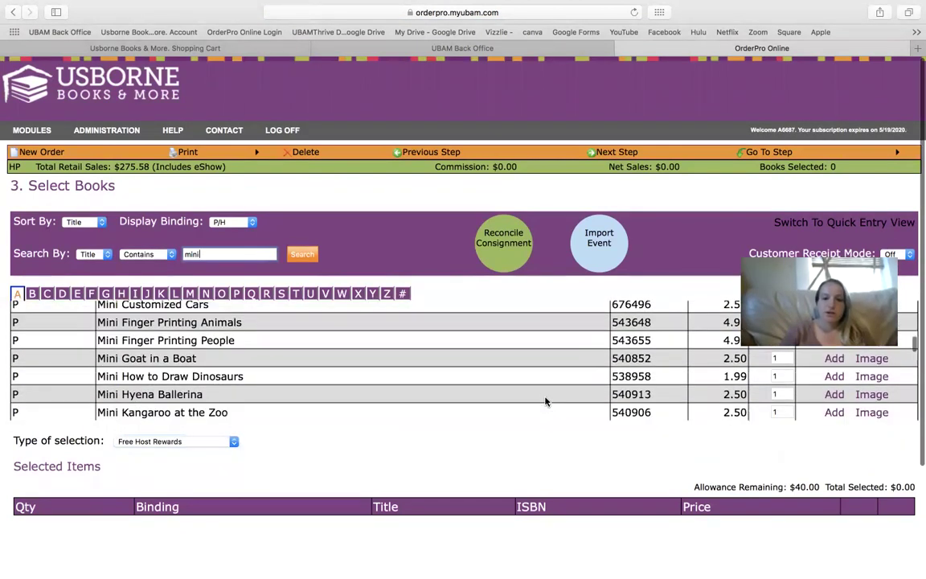
scroll(545, 401, "down", 5)
scroll(545, 401, "down", 2)
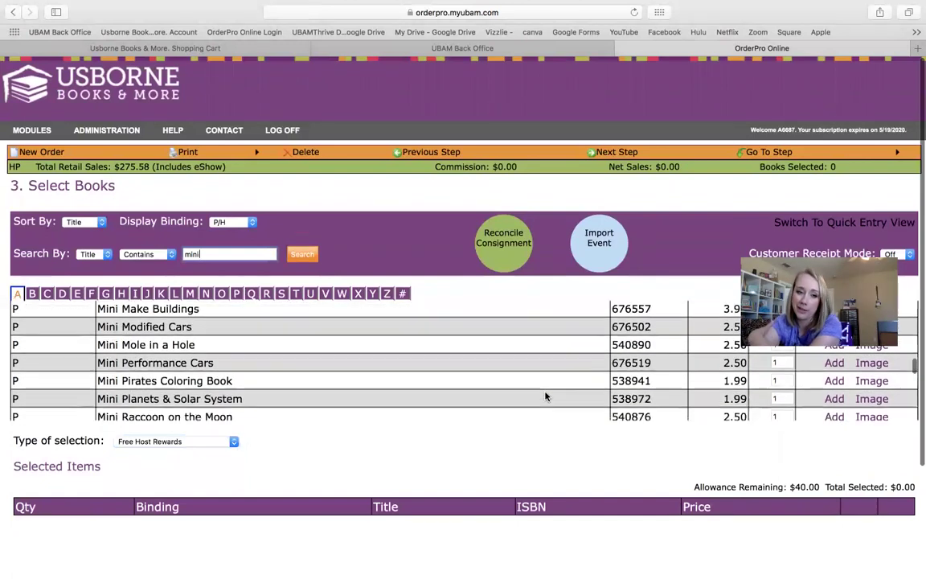
scroll(569, 350, "down", 8)
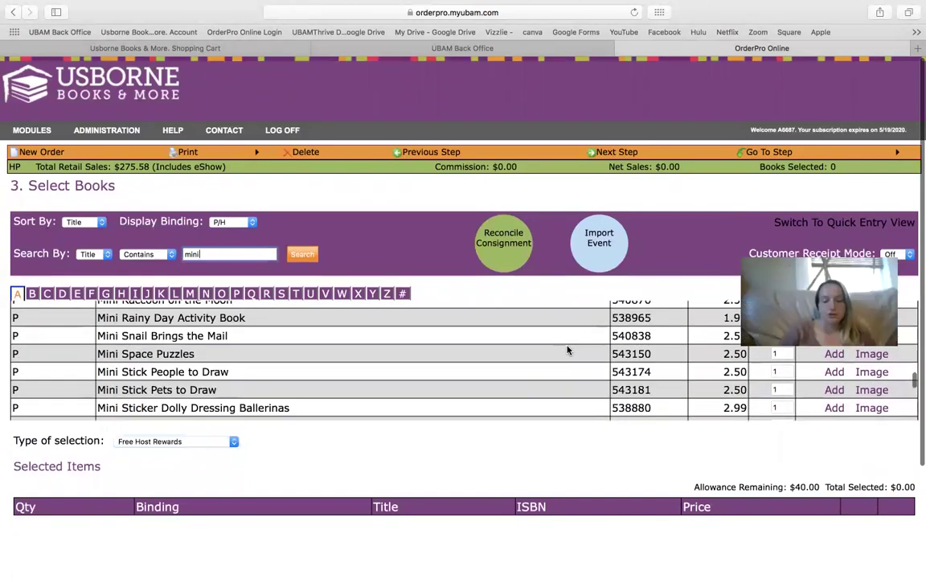
scroll(338, 377, "down", 3)
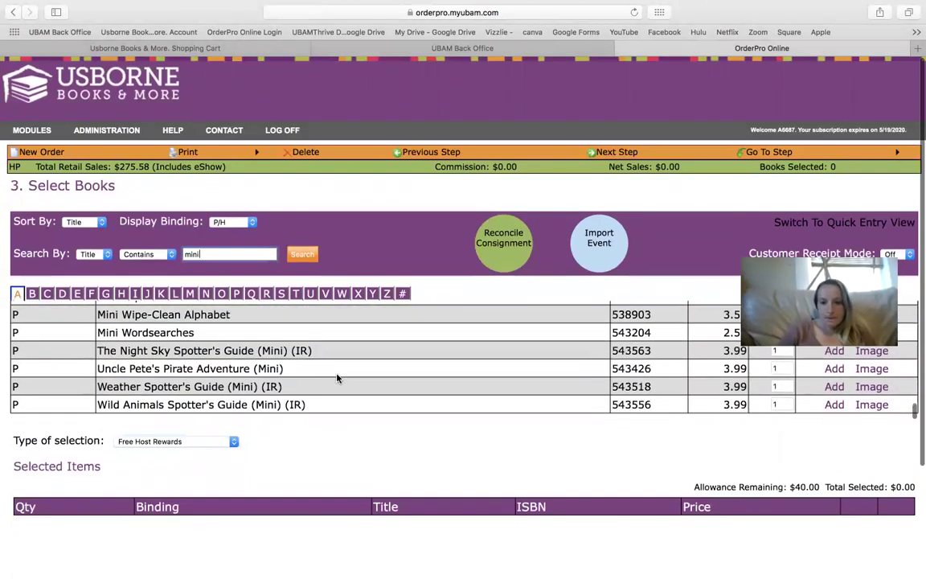
Set the type of selection to Party Bonus Books, and view the Reconcile Consignment Balance form, closing it without entering an amount
left_click(200, 442)
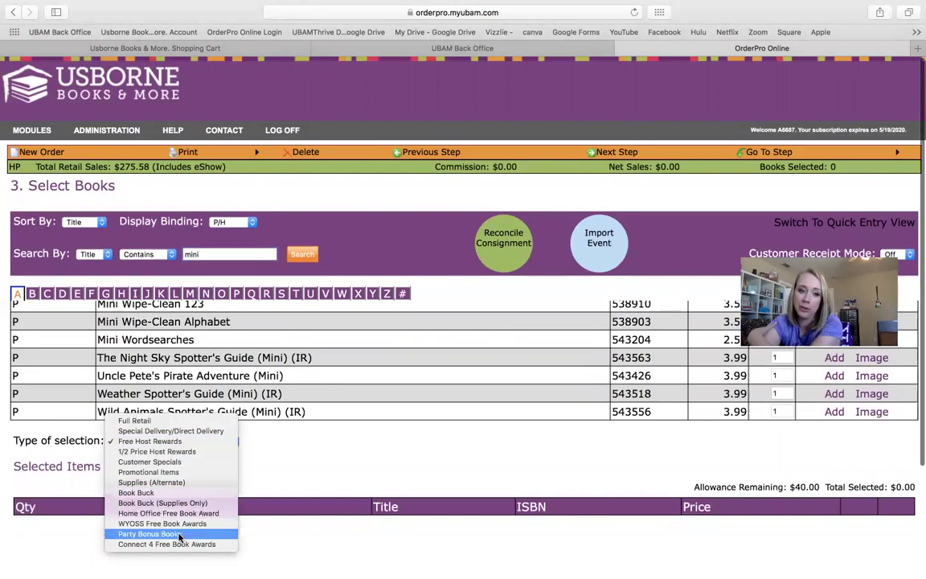
left_click(180, 534)
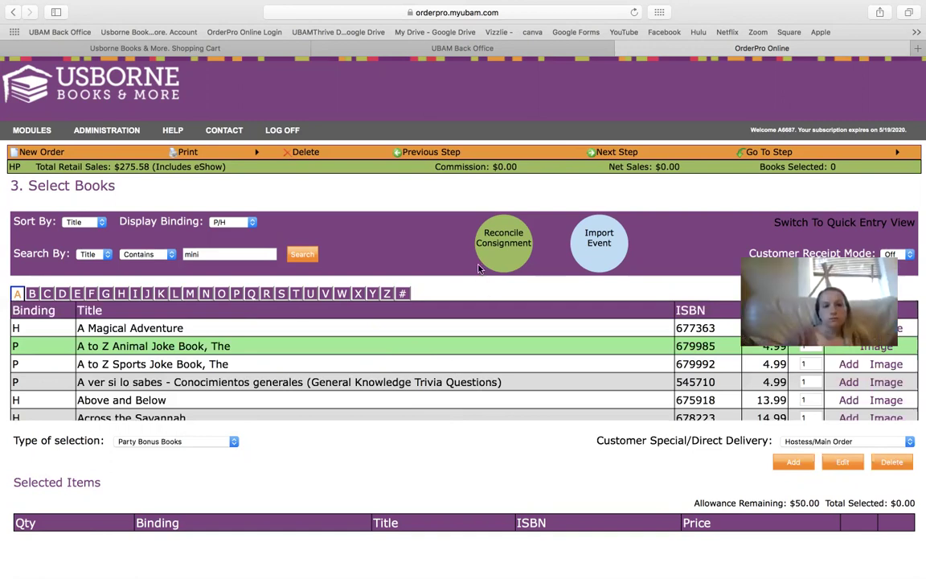
left_click(510, 251)
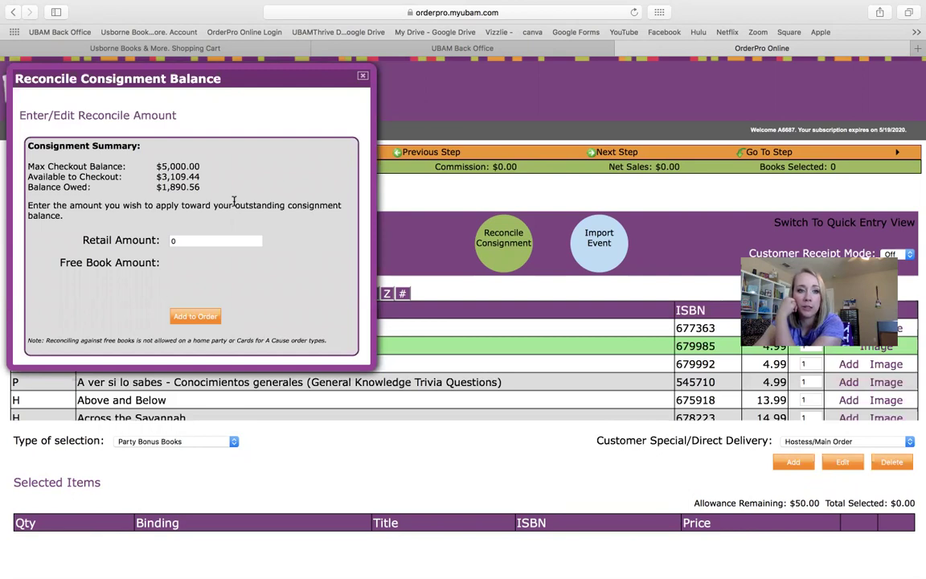
left_click(202, 240)
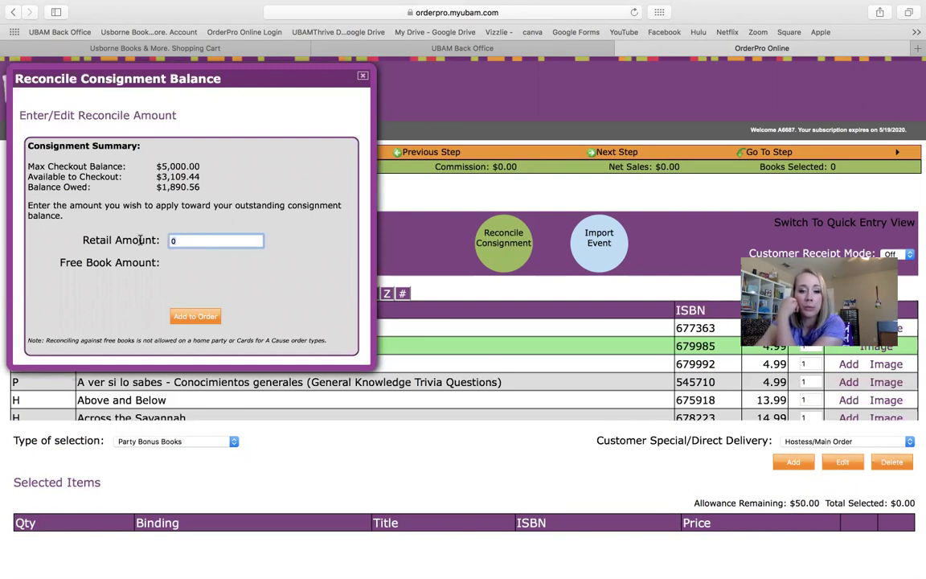
left_click(195, 316)
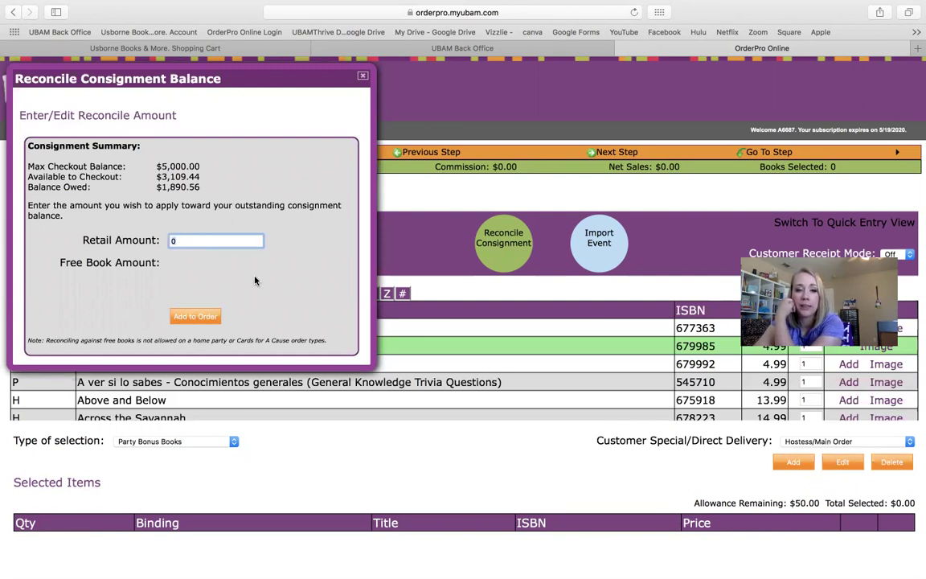
left_click(363, 78)
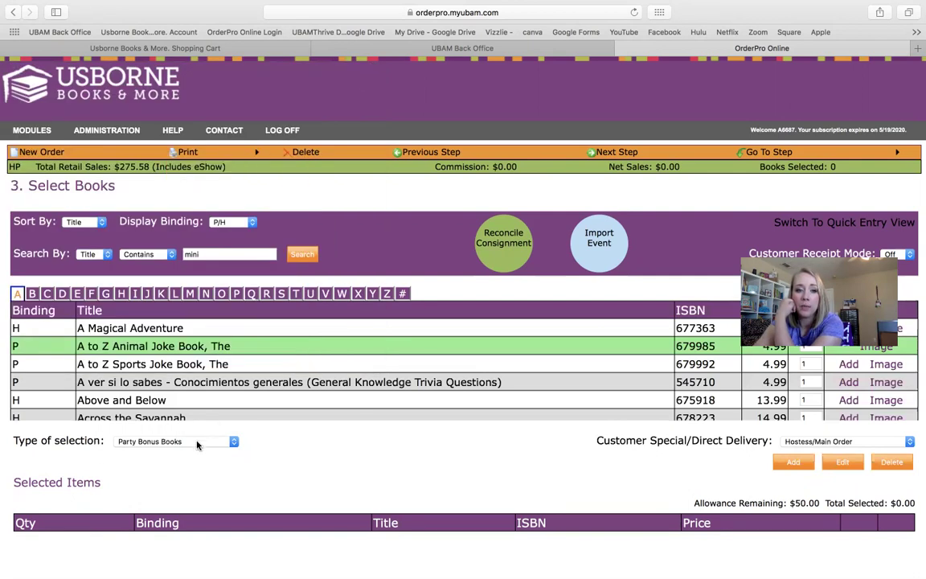
Set the type of selection to Free Host Rewards and review the other available selection types without changing it
left_click(200, 441)
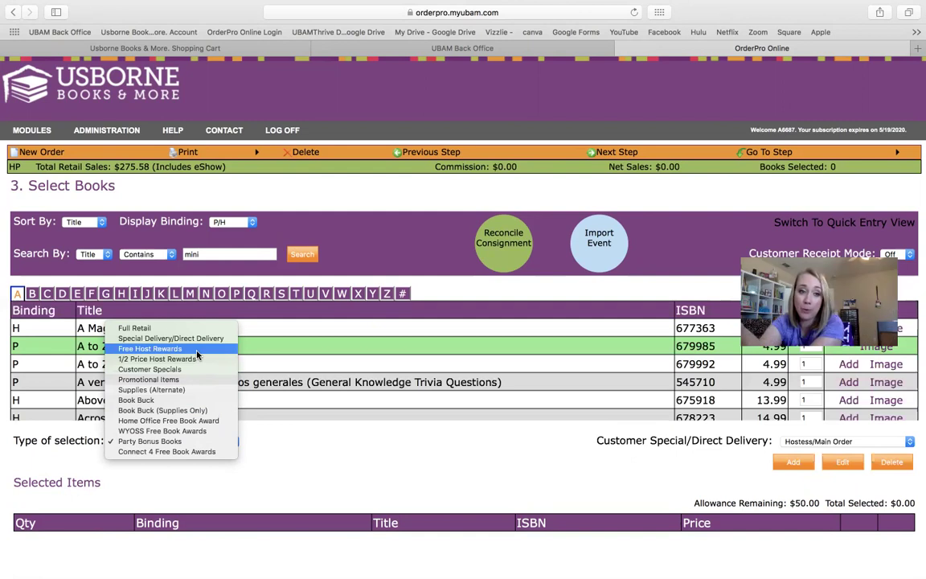
left_click(197, 351)
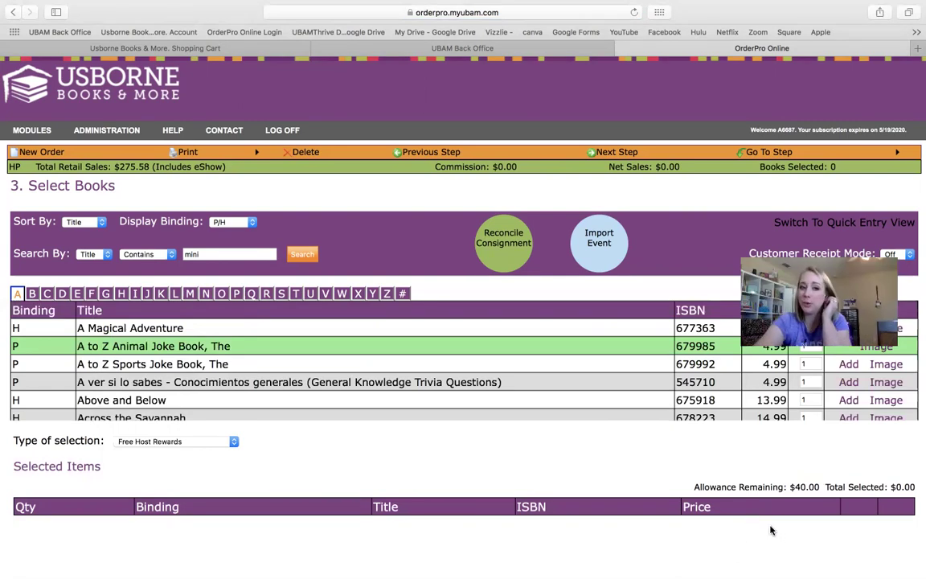
left_click(206, 443)
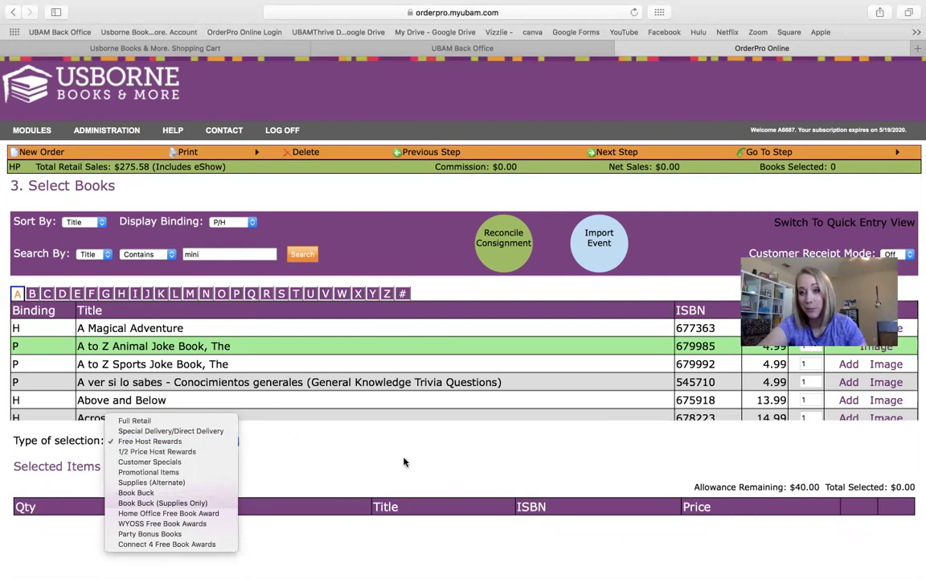
left_click(214, 402)
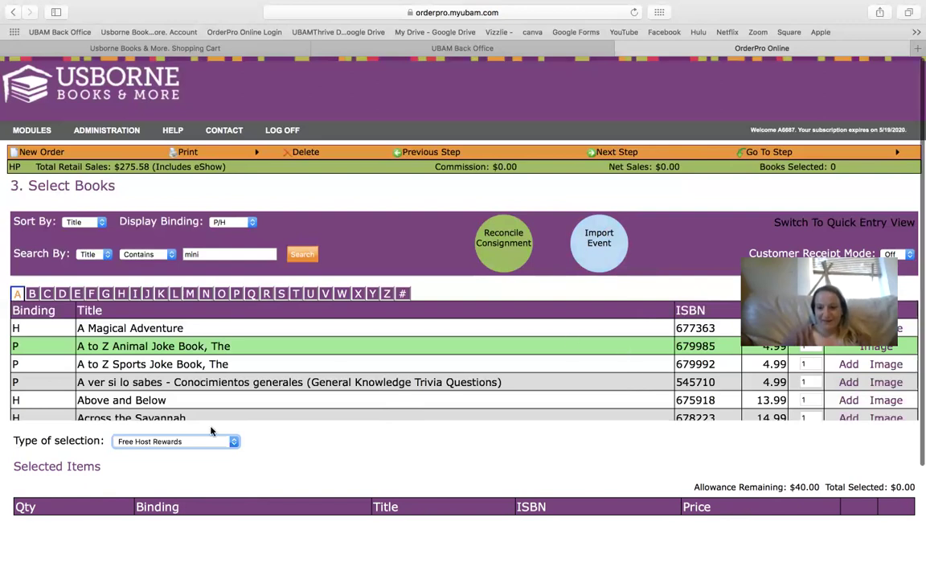
Set the type of selection to Connect 4 Free Book Awards
left_click(159, 441)
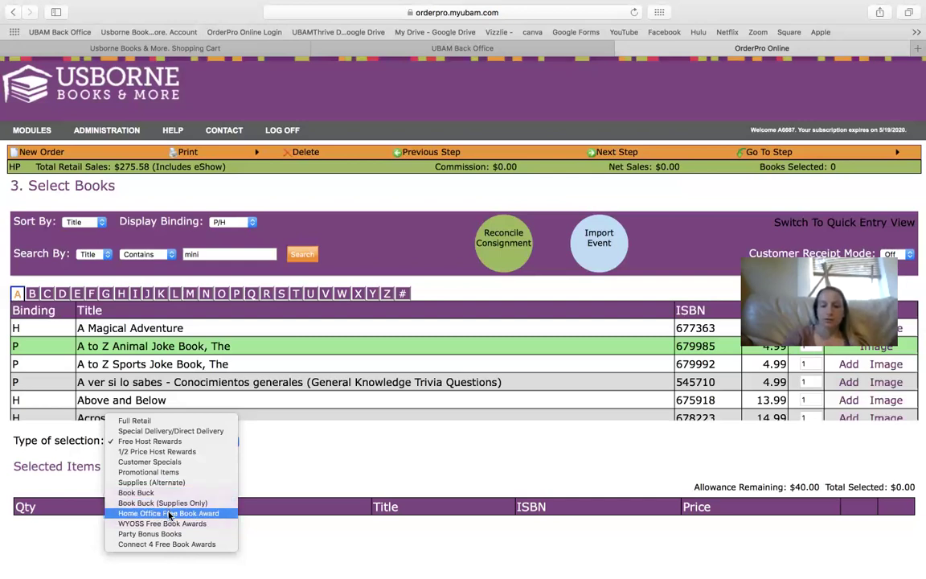
left_click(200, 545)
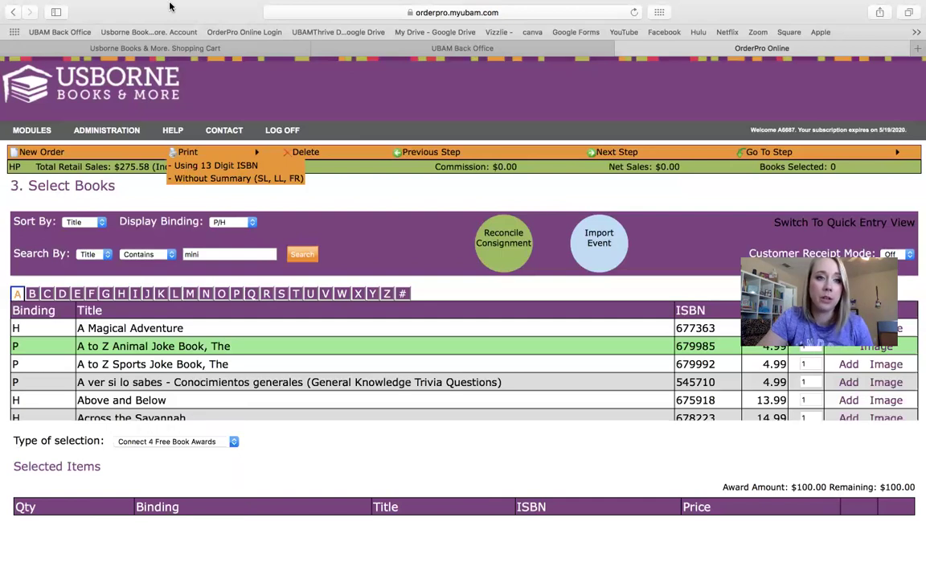
Open the UBAM Back Office and log in with the saved consultant ID and password for this website
mouse_move(153, 4)
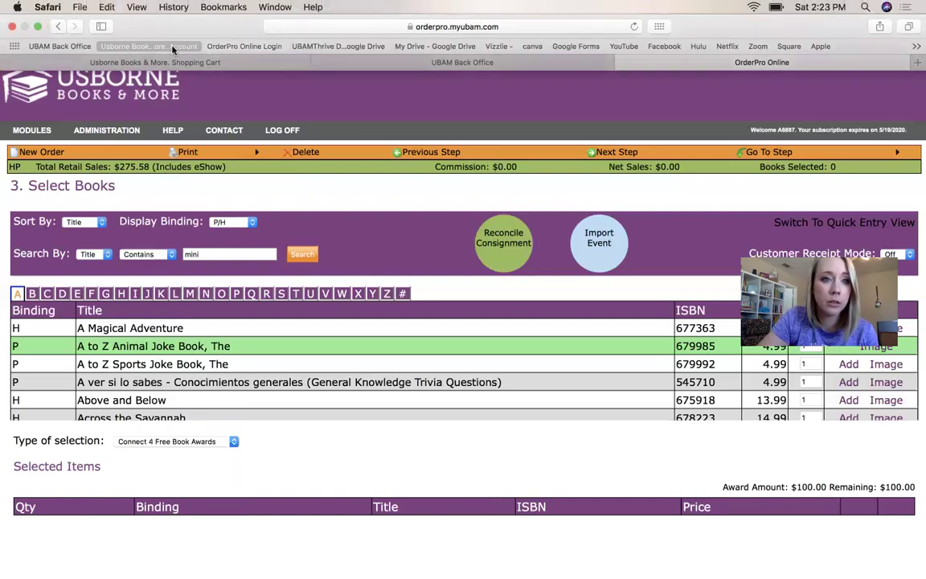
left_click(76, 46)
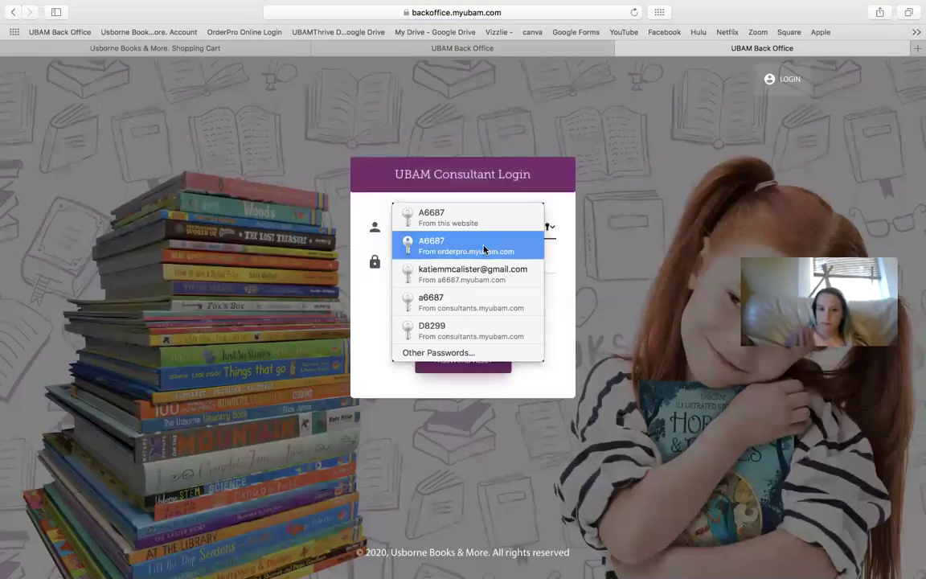
left_click(466, 217)
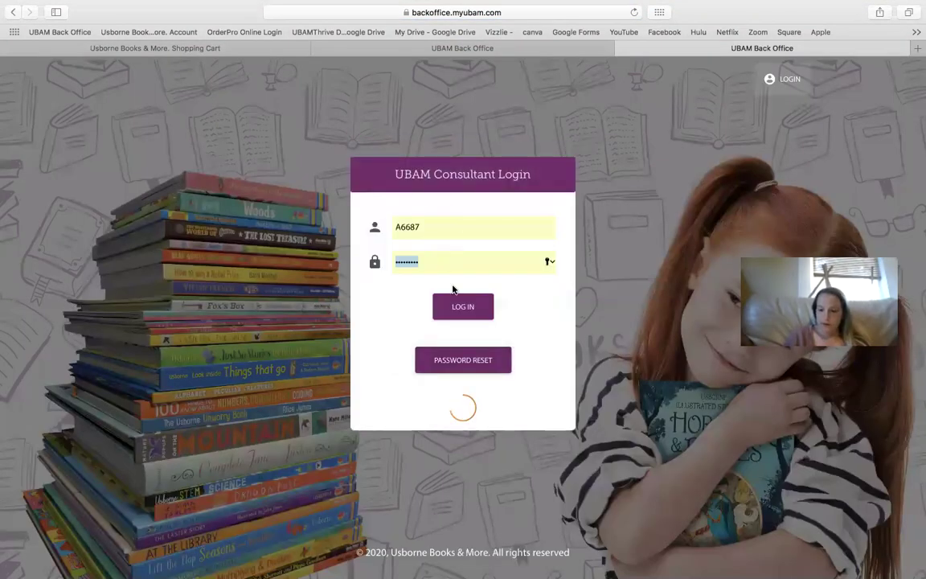
left_click(460, 305)
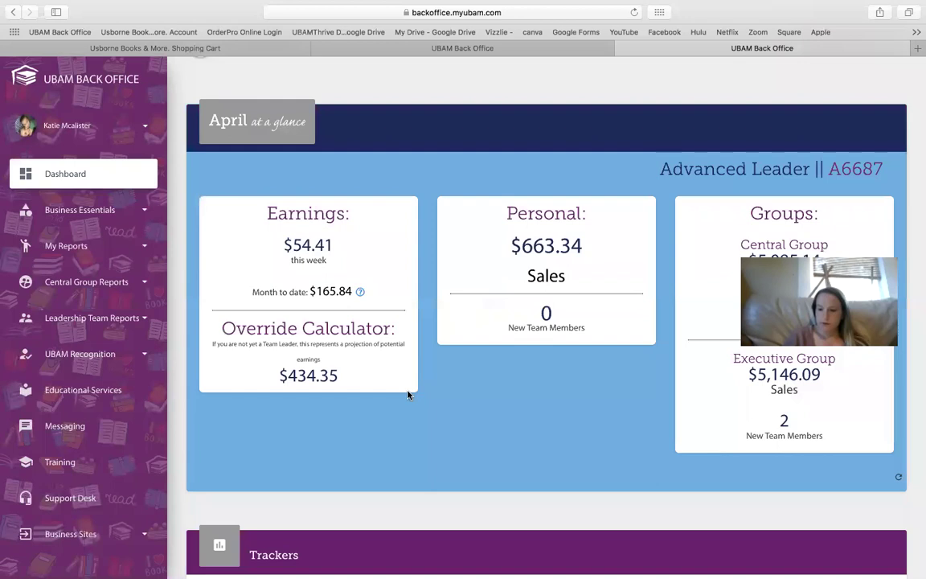
Look through the dashboard's monthly summary and trackers to examine the Recruits in Climb list
scroll(360, 321, "down", 5)
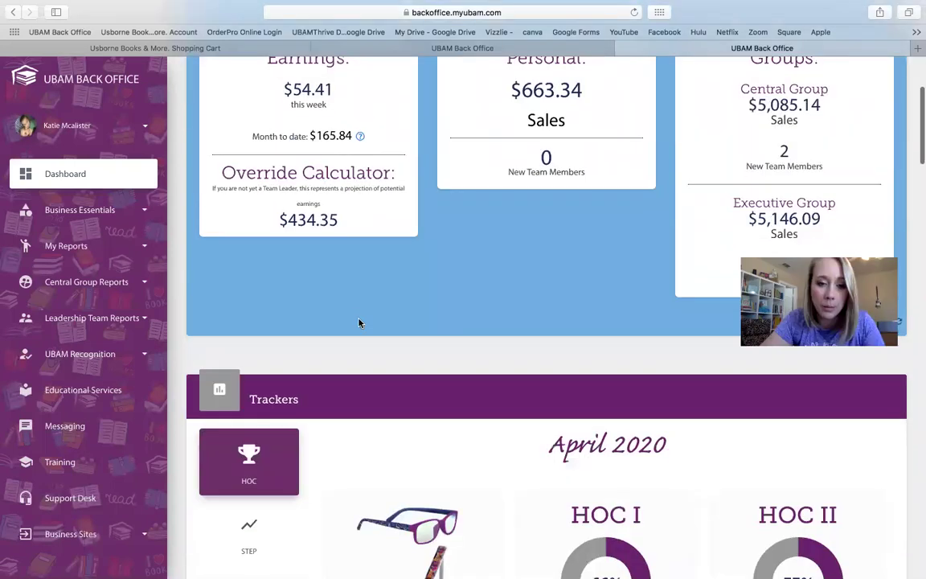
scroll(360, 323, "down", 2)
scroll(359, 323, "up", 2)
scroll(321, 362, "down", 3)
scroll(241, 442, "up", 1)
scroll(238, 447, "up", 2)
scroll(239, 447, "down", 10)
scroll(239, 447, "up", 8)
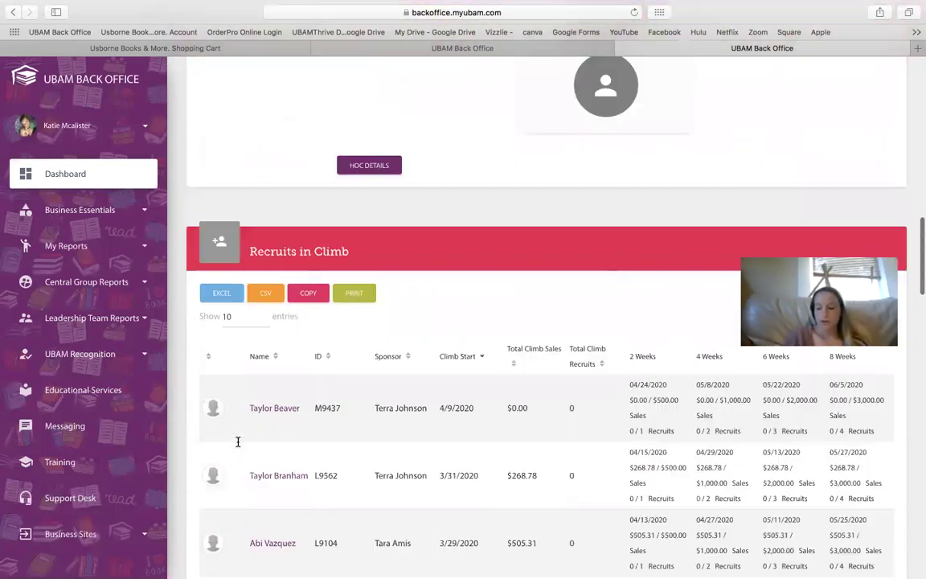
scroll(238, 446, "down", 1)
scroll(306, 332, "down", 1)
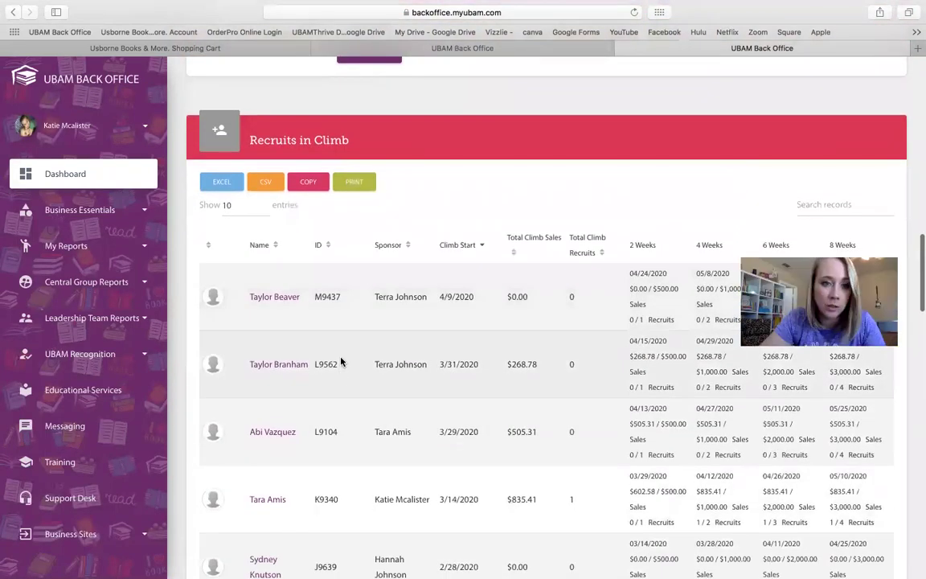
scroll(312, 337, "down", 2)
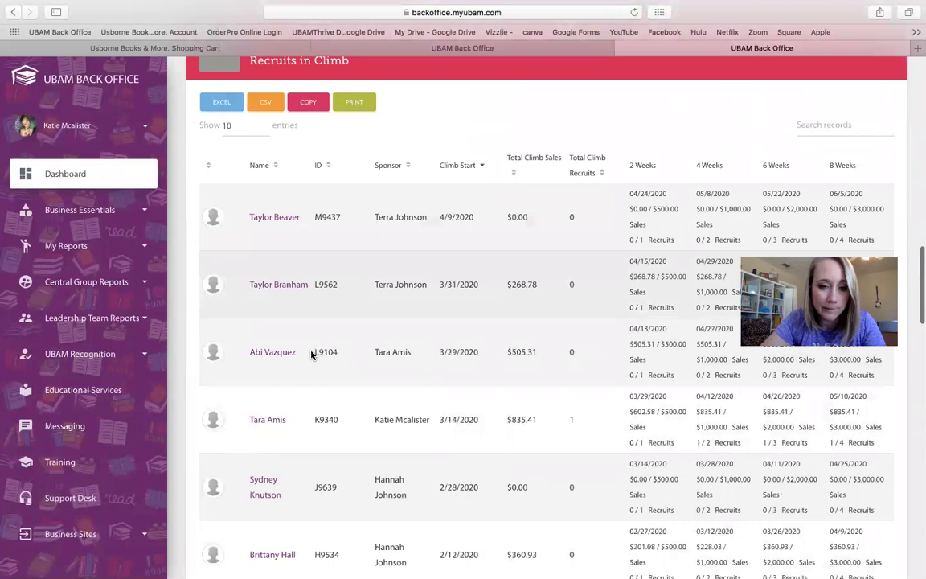
View the profile overview of the third recruit in climb, including the program details and climb dates, and close it
left_click(280, 314)
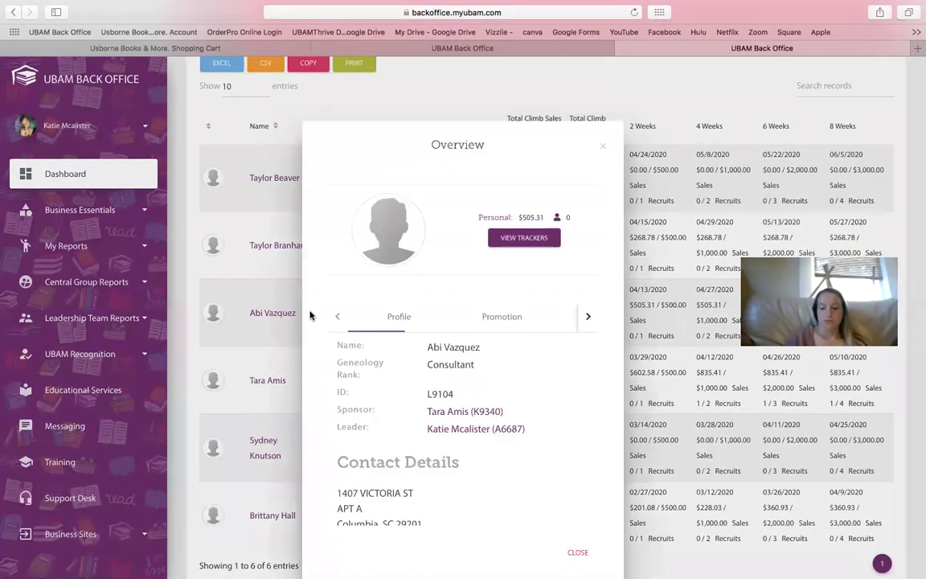
scroll(510, 327, "down", 5)
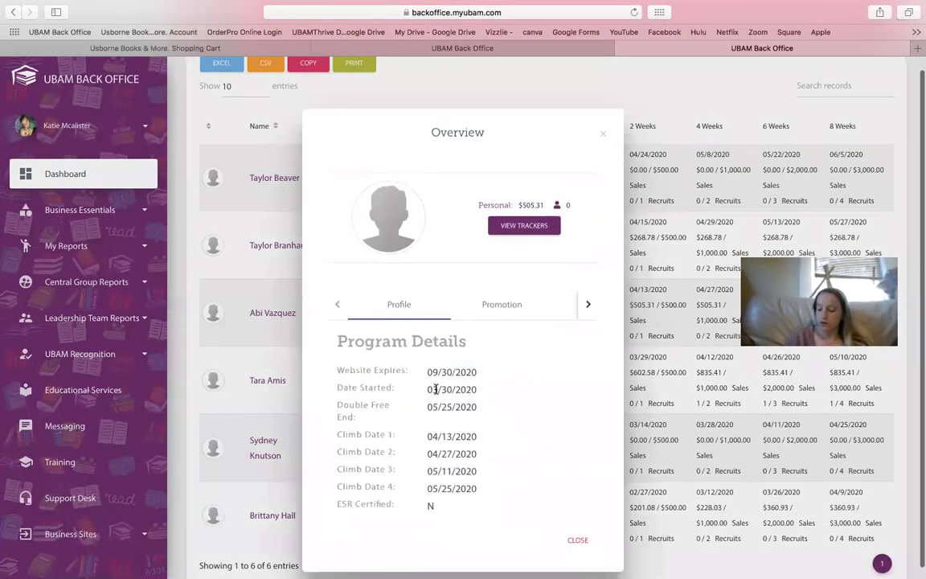
scroll(419, 412, "down", 2)
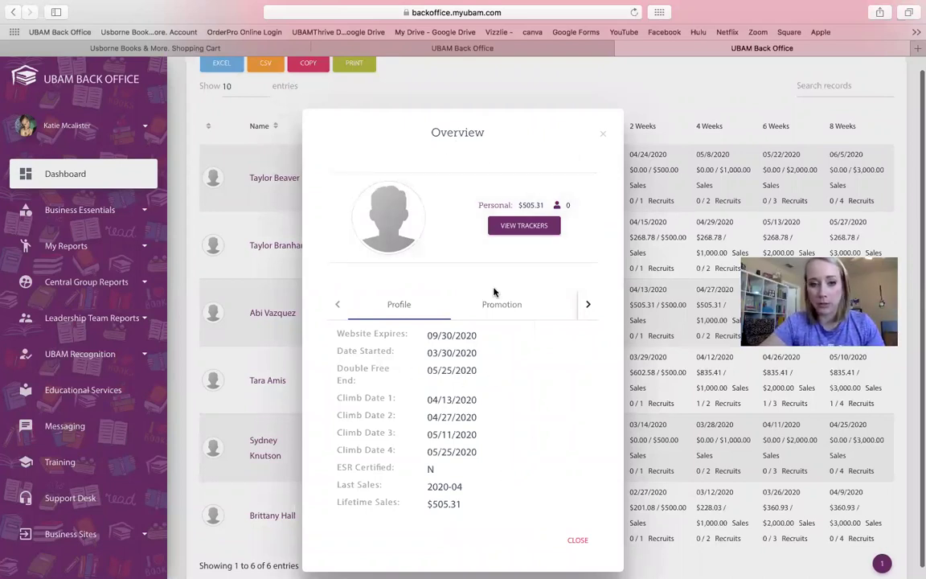
left_click(603, 133)
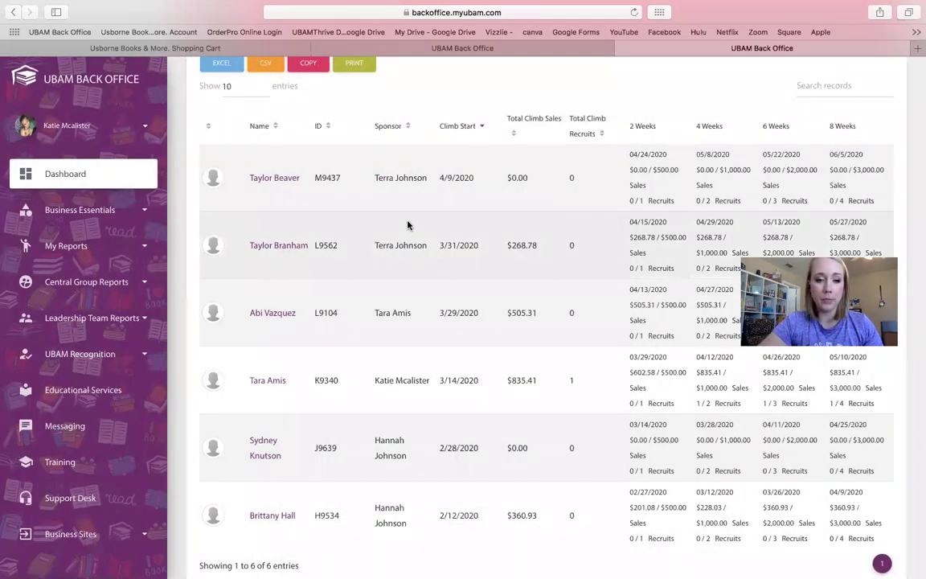
Check the shopping cart page, switch to the other open back office page and view its Connect4 tracker
left_click(396, 50)
left_click(202, 46)
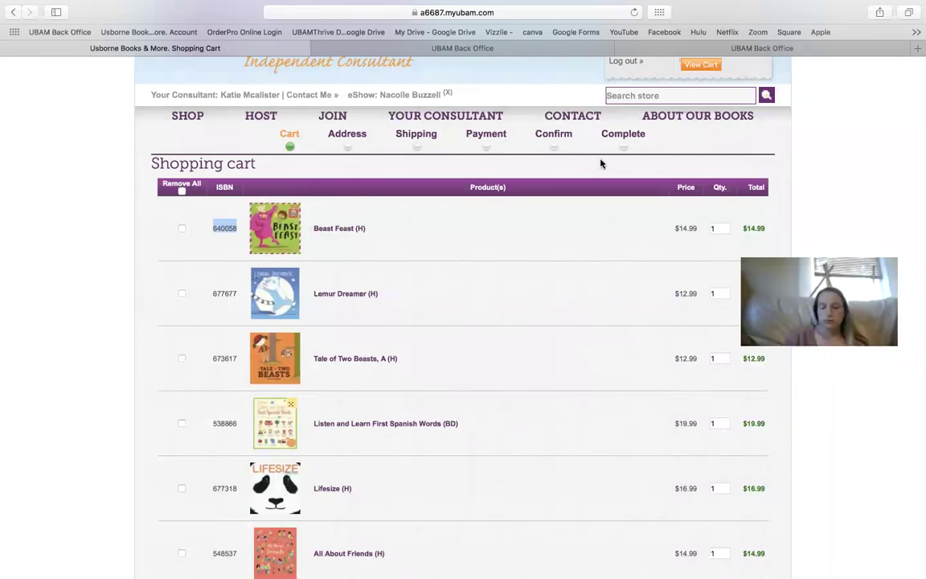
left_click(489, 48)
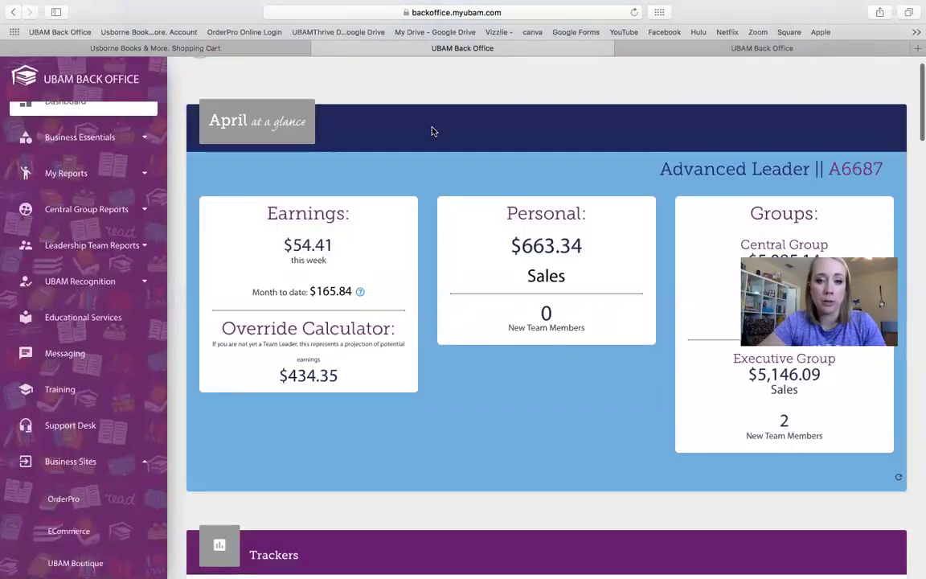
scroll(432, 131, "down", 10)
scroll(433, 131, "up", 10)
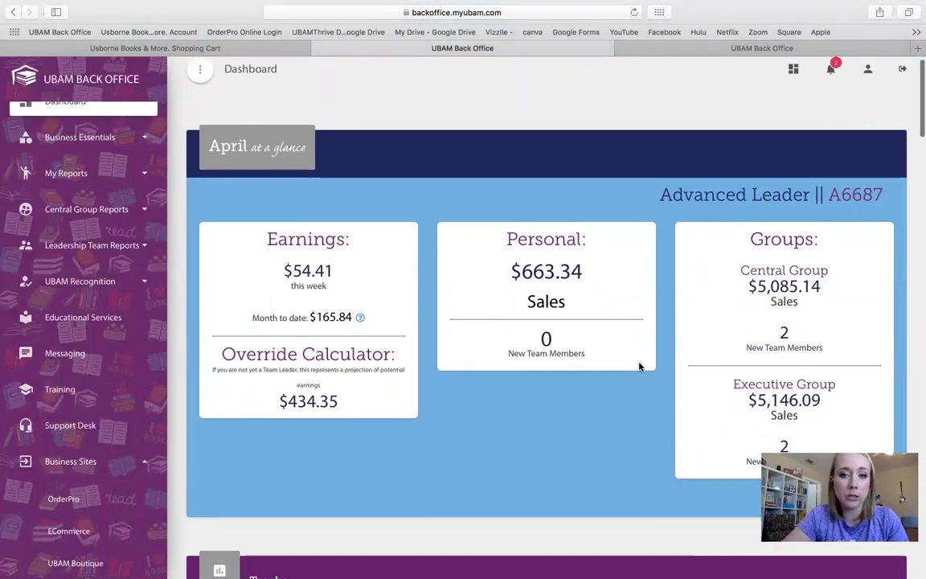
scroll(640, 366, "down", 3)
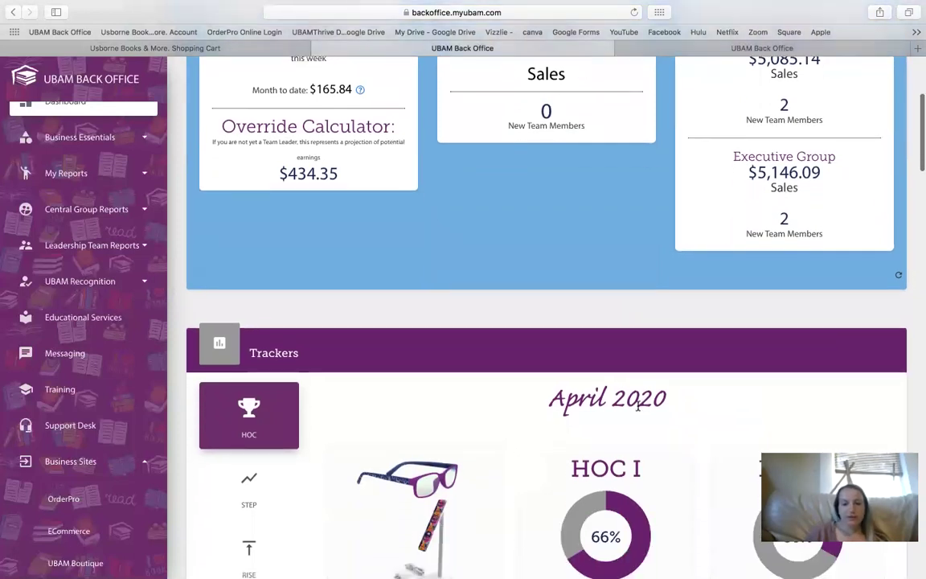
scroll(591, 336, "down", 3)
scroll(591, 336, "down", 2)
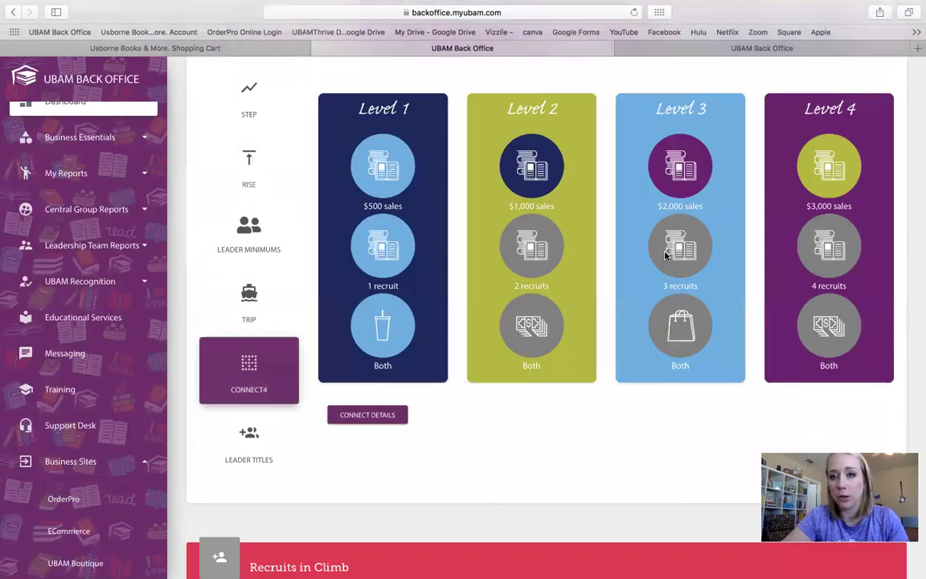
scroll(598, 286, "up", 2)
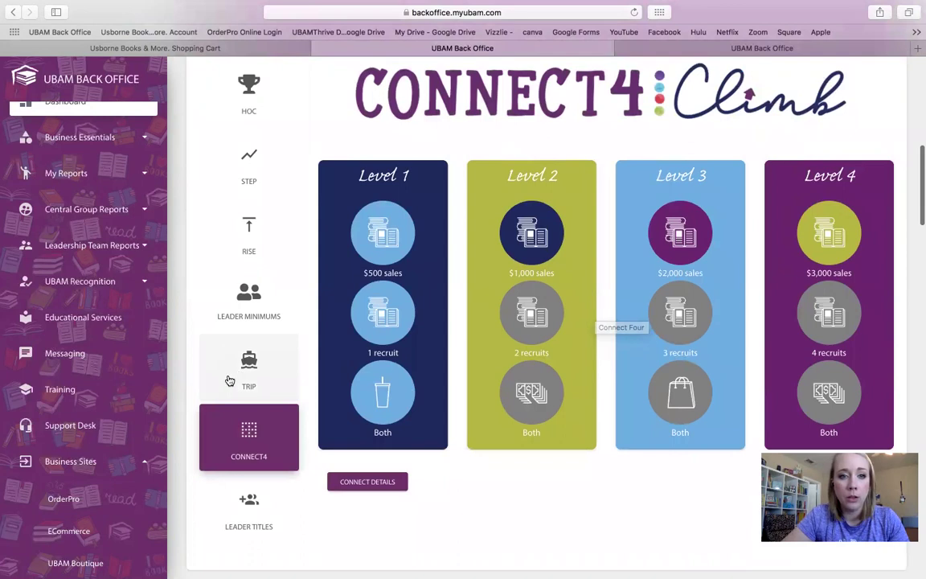
View the Trip tracker and examine its recruits sales and incentive points
left_click(254, 362)
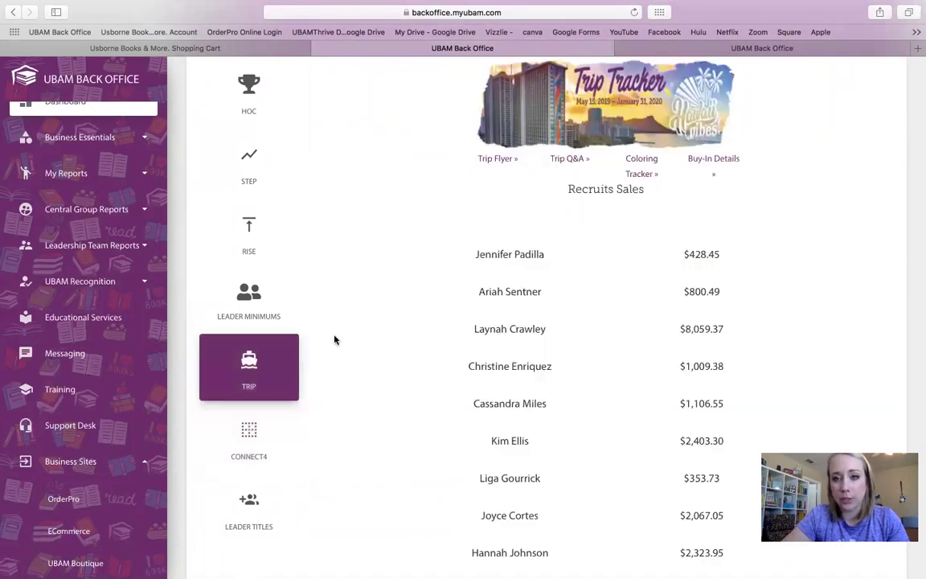
scroll(594, 283, "down", 8)
scroll(595, 283, "down", 10)
scroll(595, 283, "up", 6)
scroll(595, 283, "up", 15)
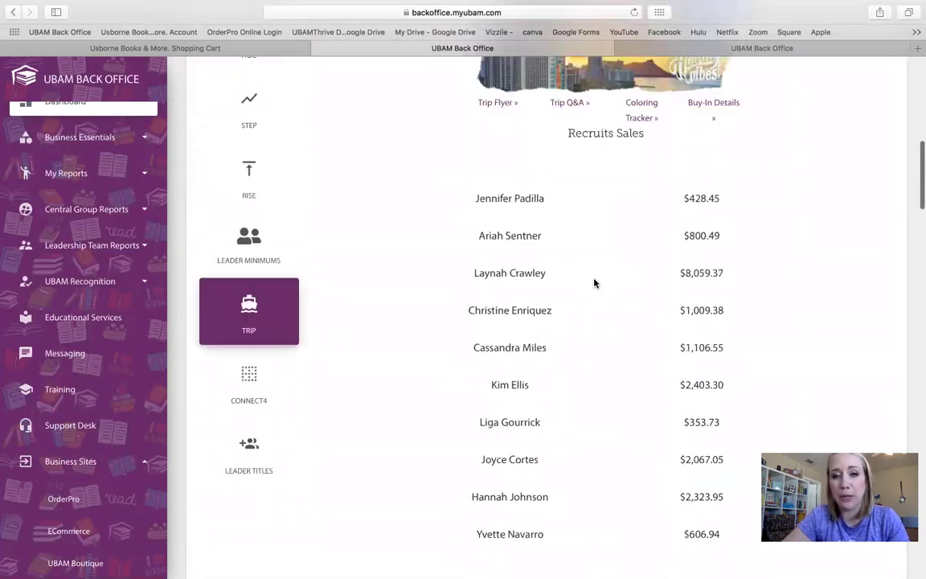
scroll(595, 283, "up", 2)
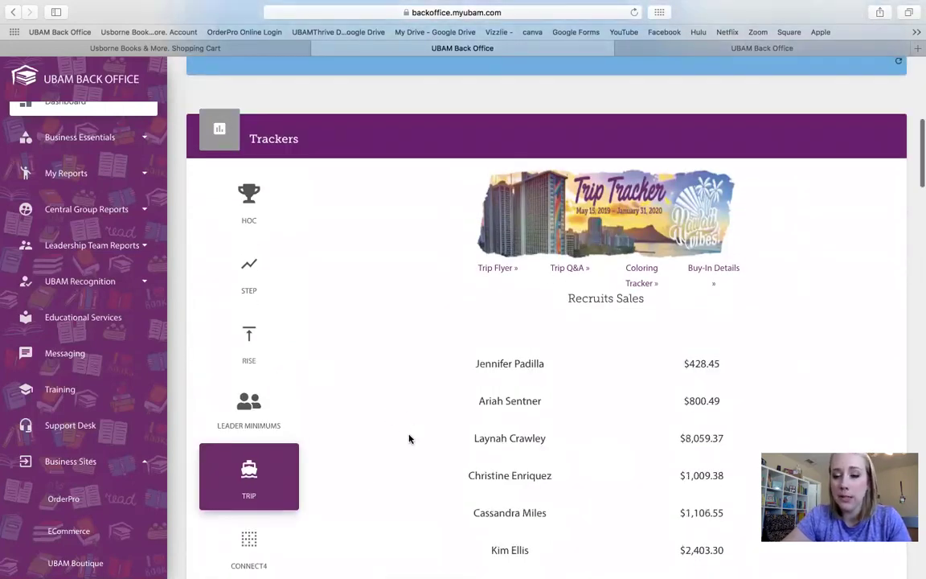
scroll(410, 438, "down", 5)
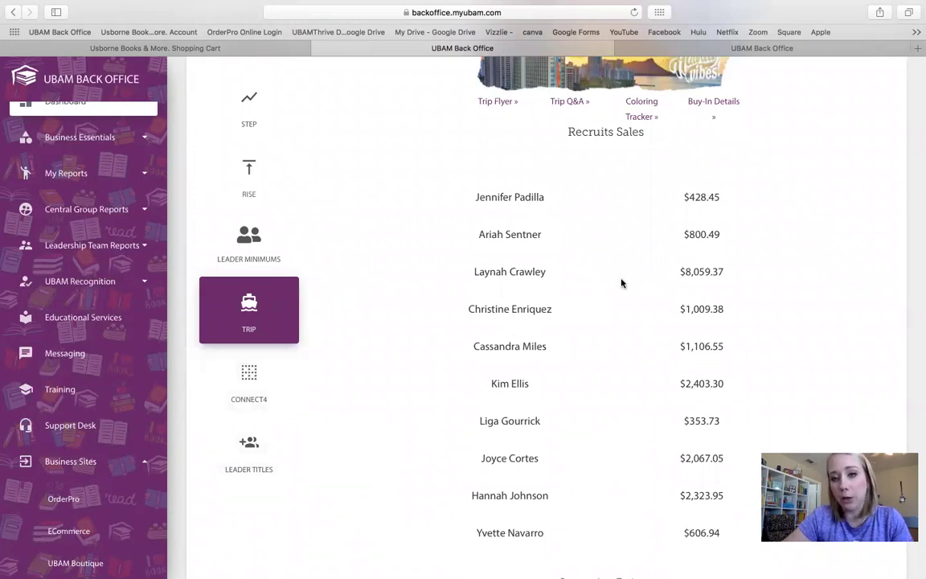
scroll(525, 381, "down", 3)
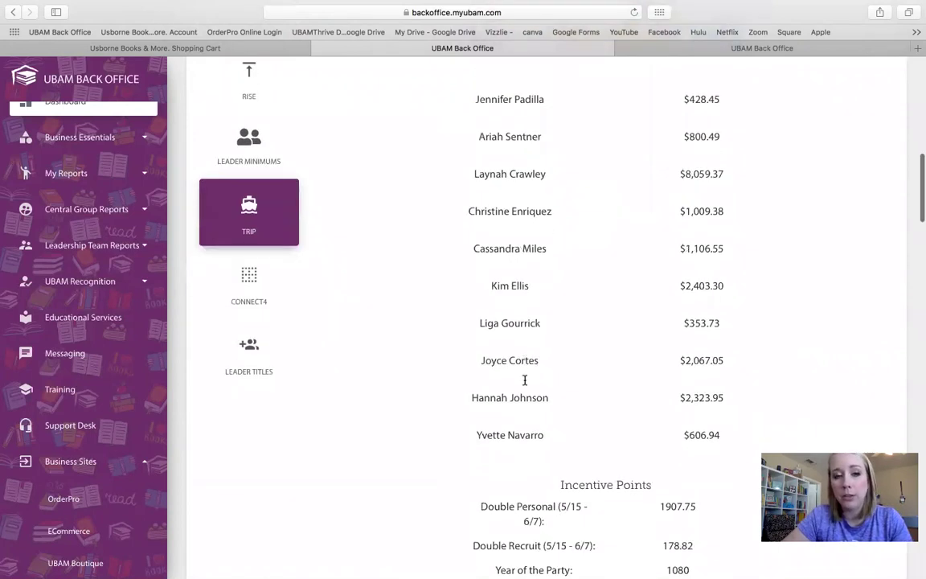
scroll(256, 326, "up", 4)
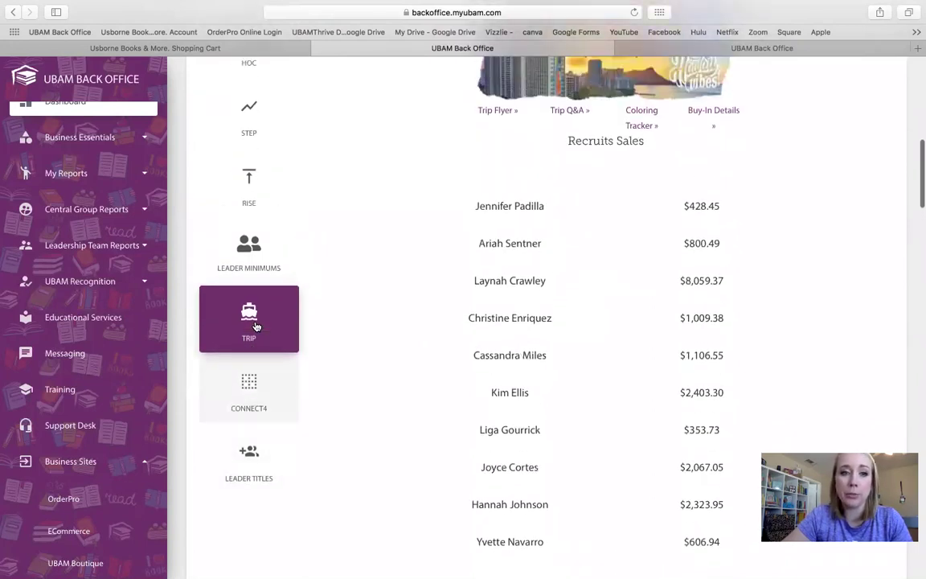
scroll(247, 245, "up", 2)
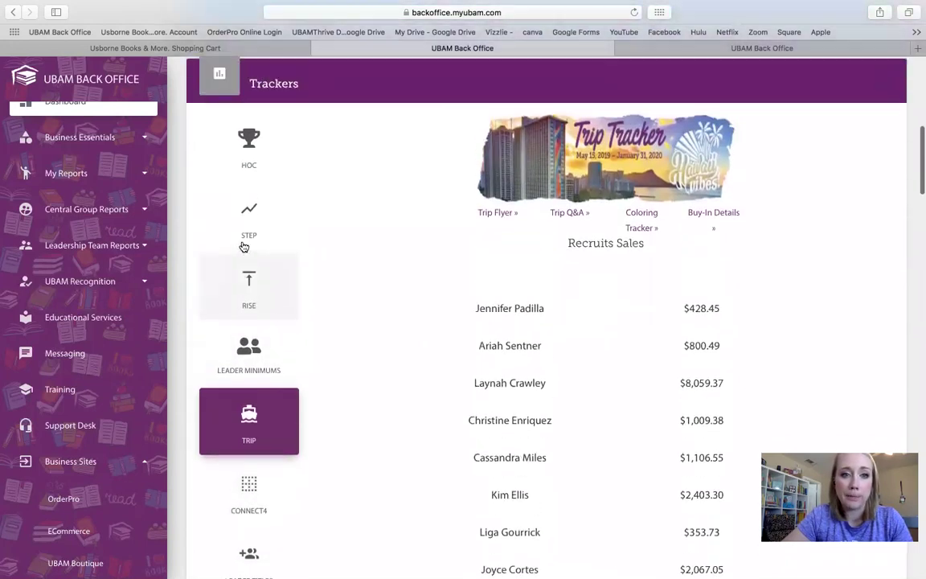
View the Step and Rise trackers and return to the Recruits in Climb list
left_click(257, 234)
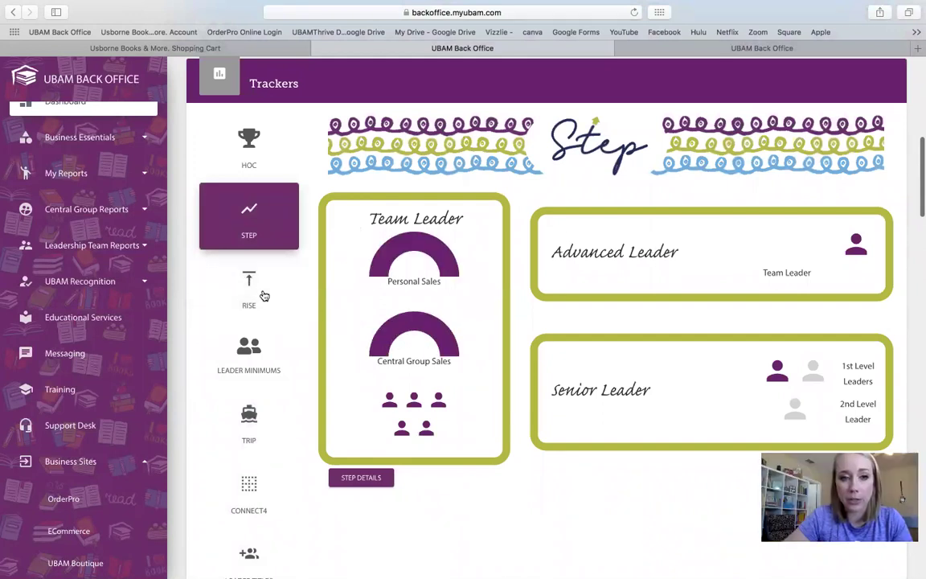
left_click(248, 304)
scroll(248, 304, "down", 10)
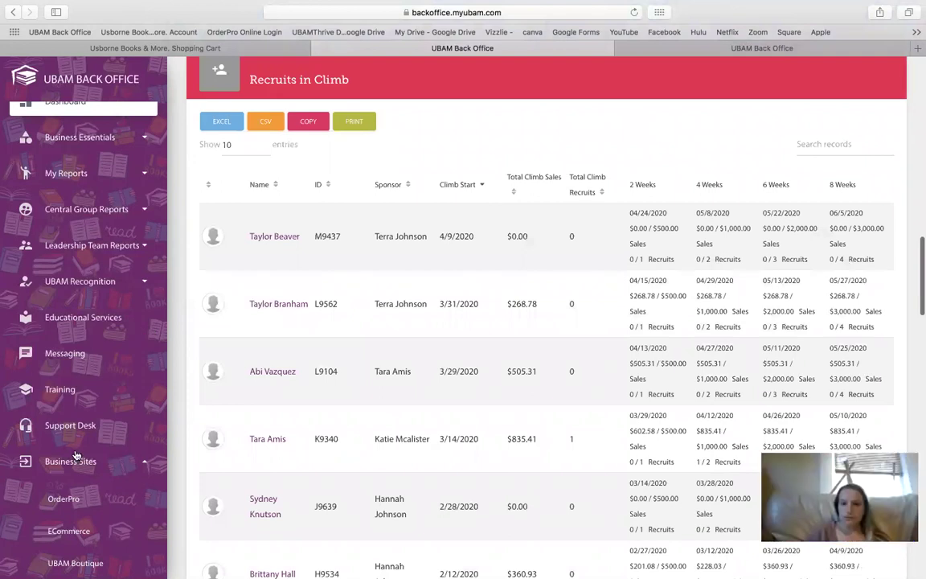
Open the UBAM online training platform from the back office and look over the available UBAM and ESR courses
scroll(76, 456, "down", 2)
scroll(76, 456, "down", 1)
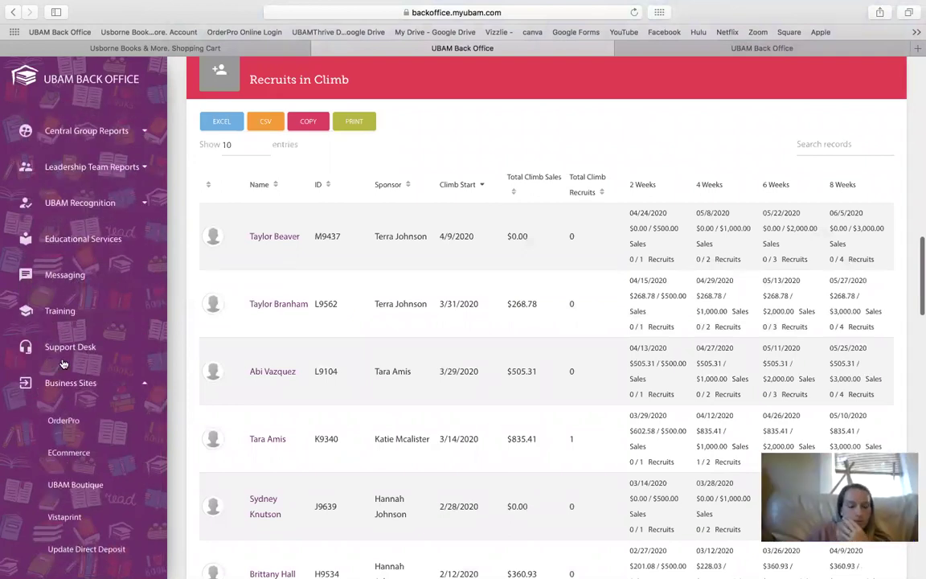
left_click(64, 312)
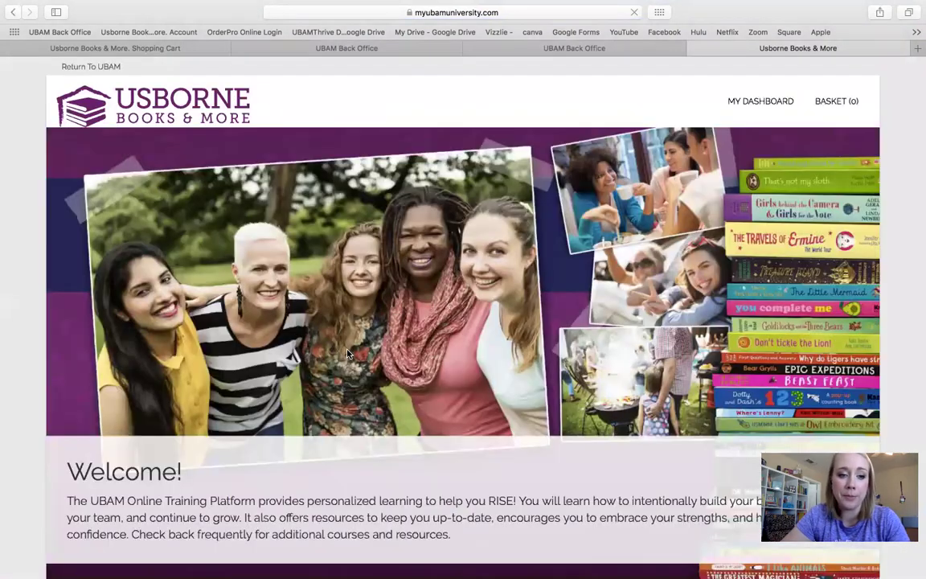
scroll(348, 353, "down", 5)
scroll(347, 354, "down", 1)
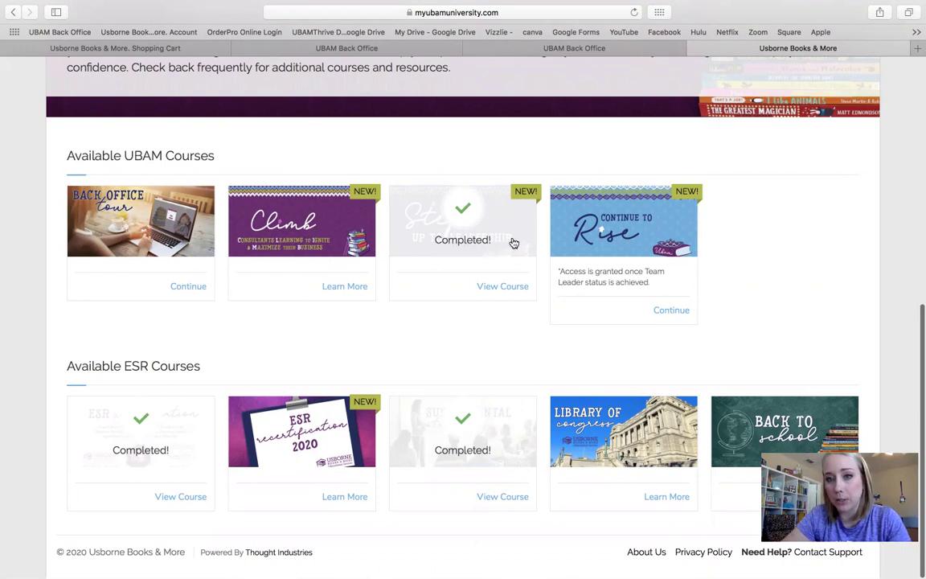
scroll(558, 241, "up", 1)
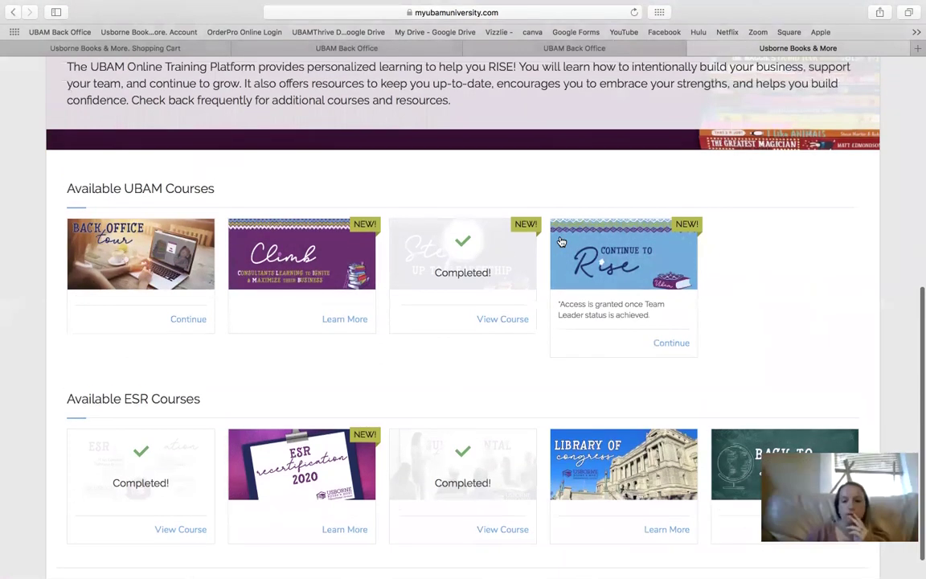
scroll(561, 242, "down", 1)
scroll(446, 158, "up", 10)
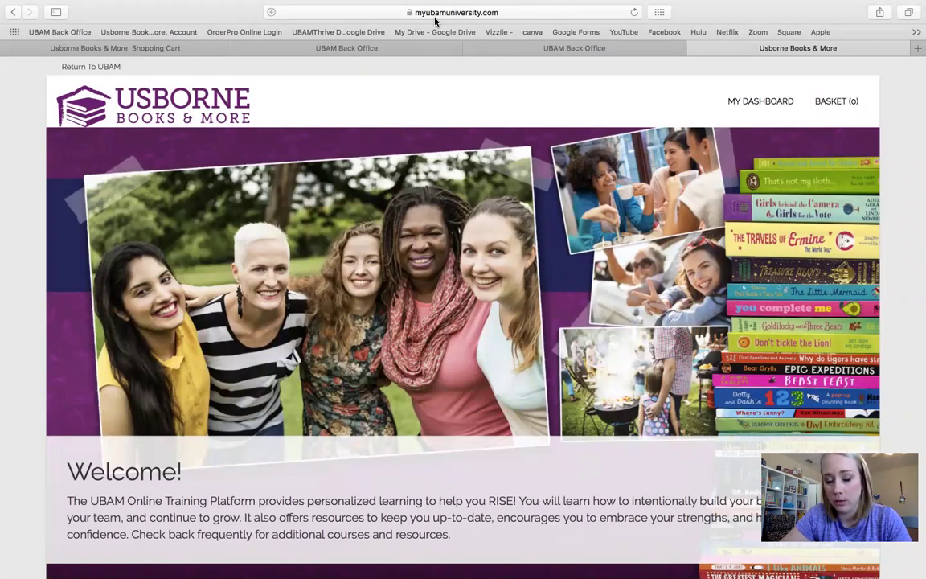
scroll(518, 203, "down", 2)
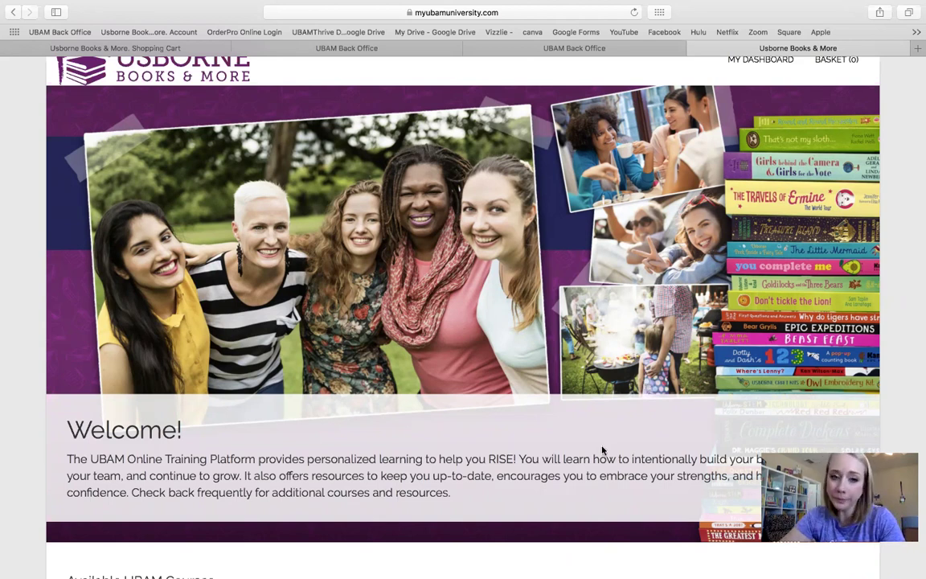
scroll(599, 389, "up", 2)
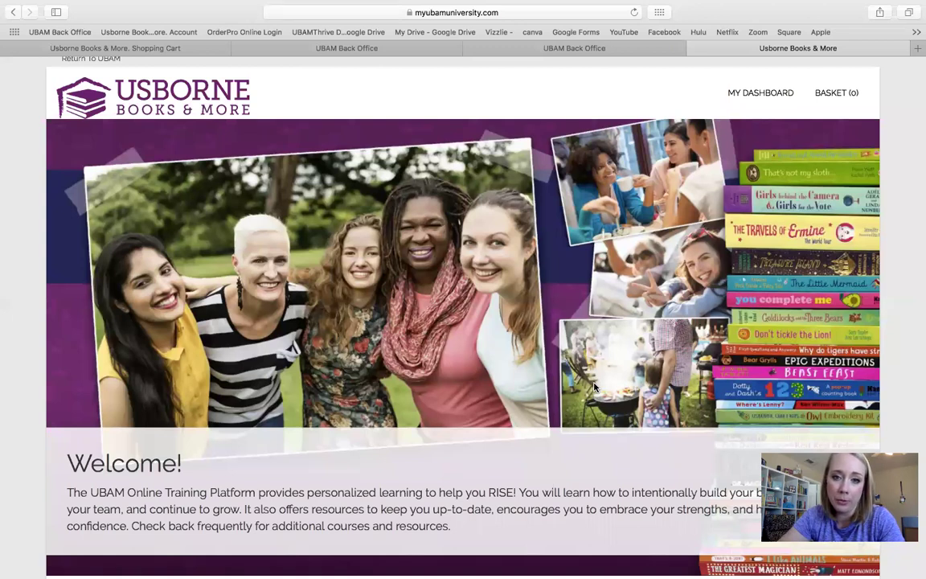
scroll(595, 389, "up", 1)
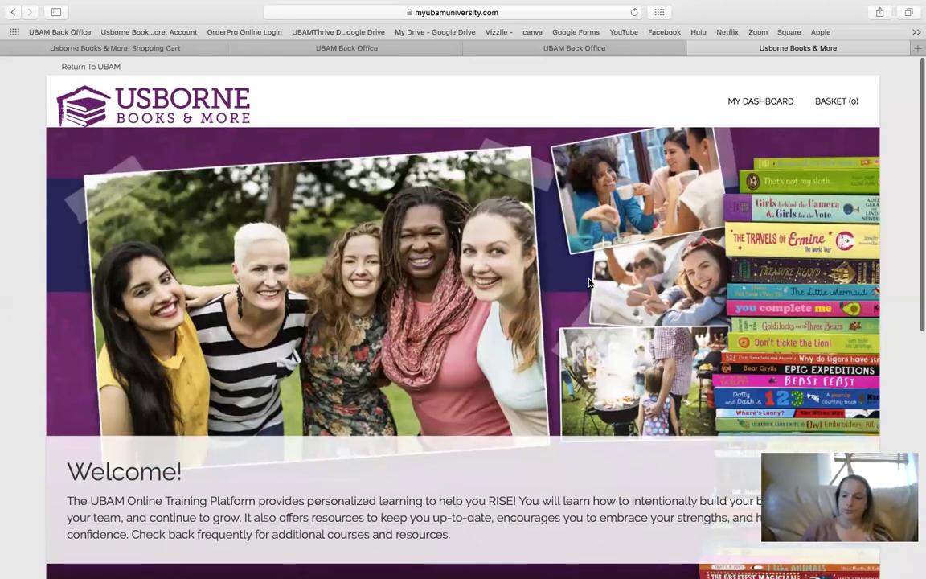